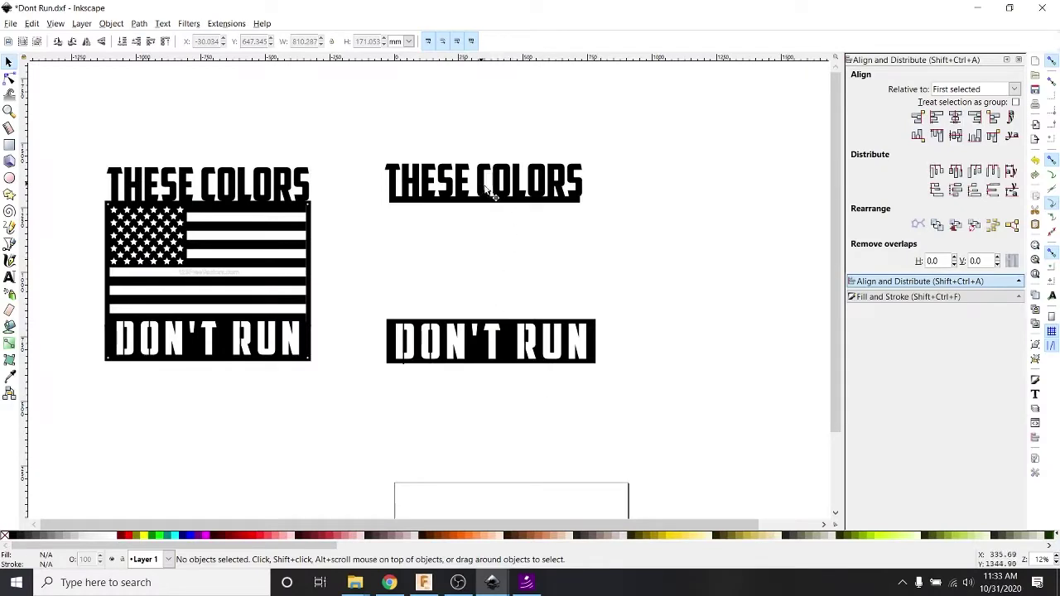
- Move the separate THESE COLORS lettering slightly right and up, to about X 2 mm and Y 1287 mm
left_click_drag(491, 193, 502, 188)
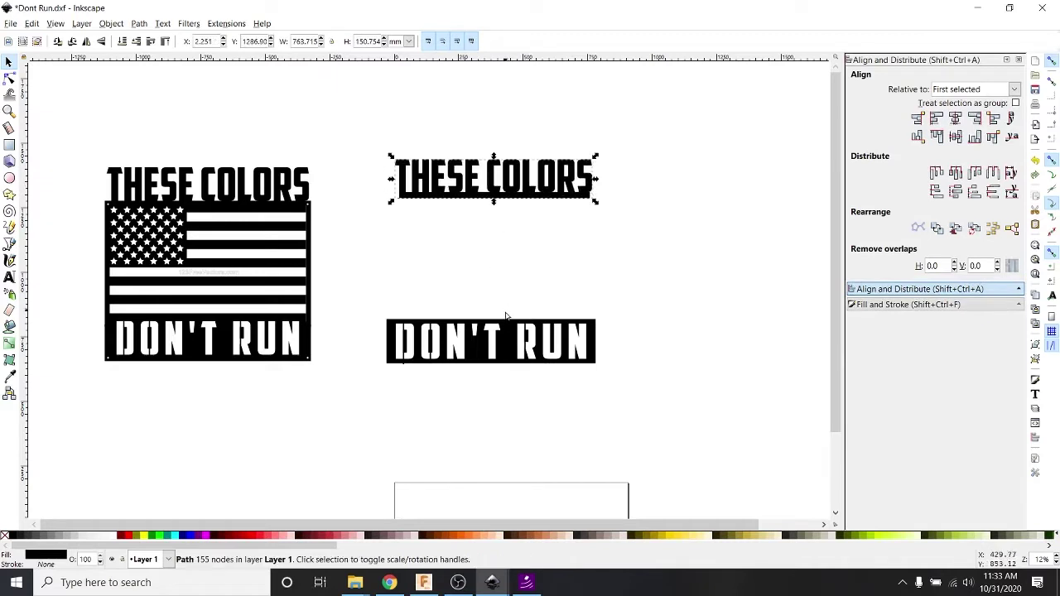
left_click(523, 354)
key("ctrl+z")
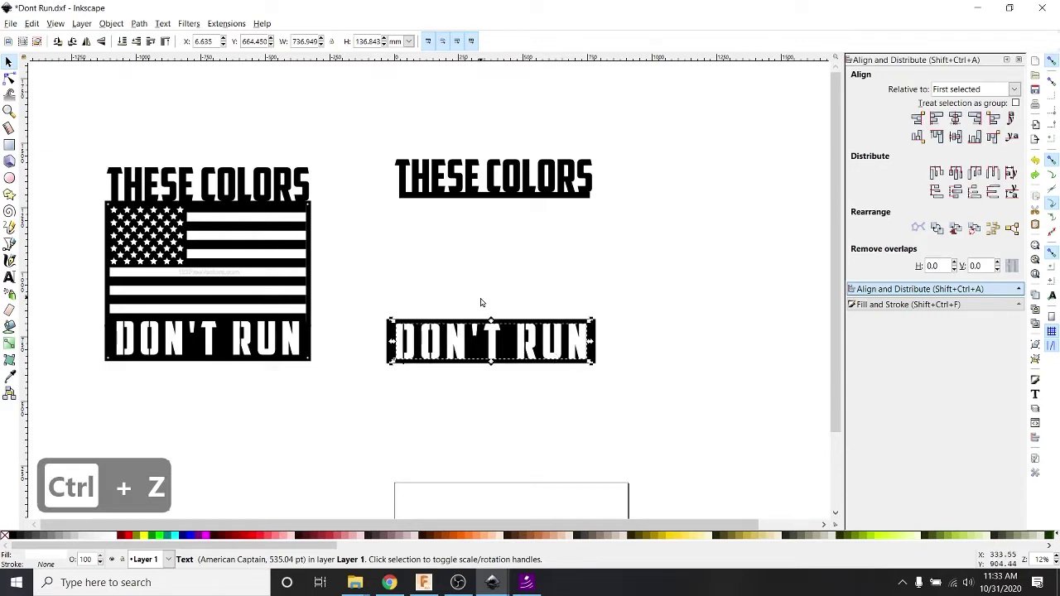
- Move the complete separate DON'T RUN panel, with its text and bridge bars, slightly right to about X 5 mm and Y 645 mm
scroll(486, 298, "up", 3, "ctrl")
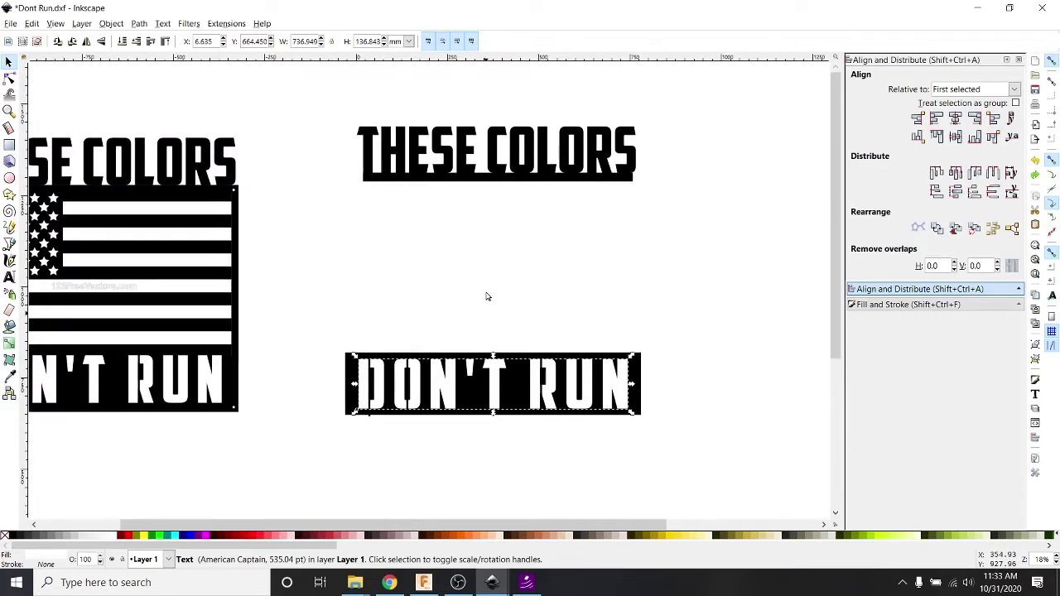
left_click_drag(326, 332, 668, 446)
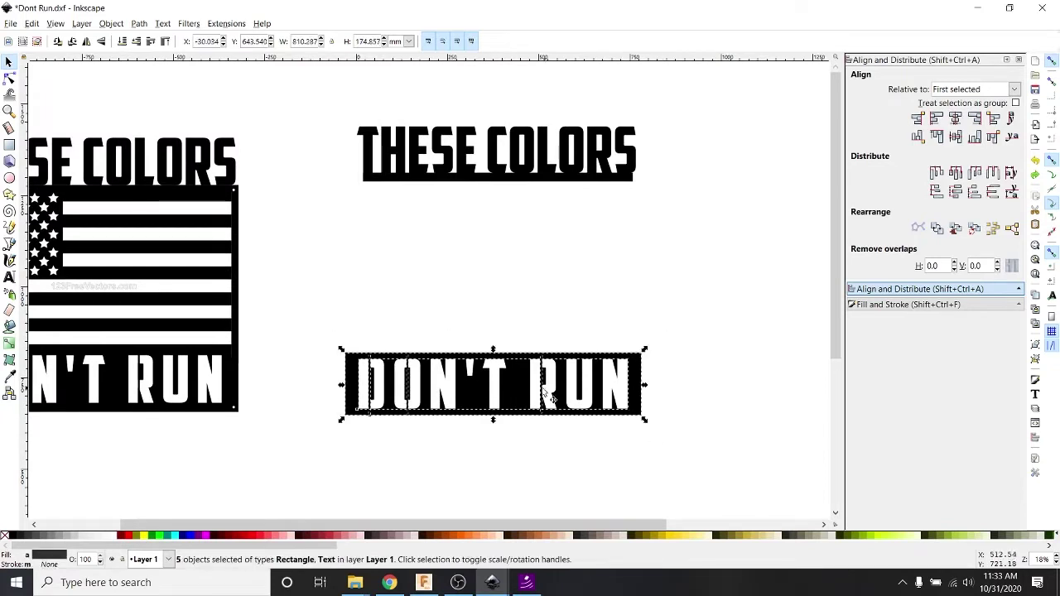
left_click_drag(527, 385, 540, 386)
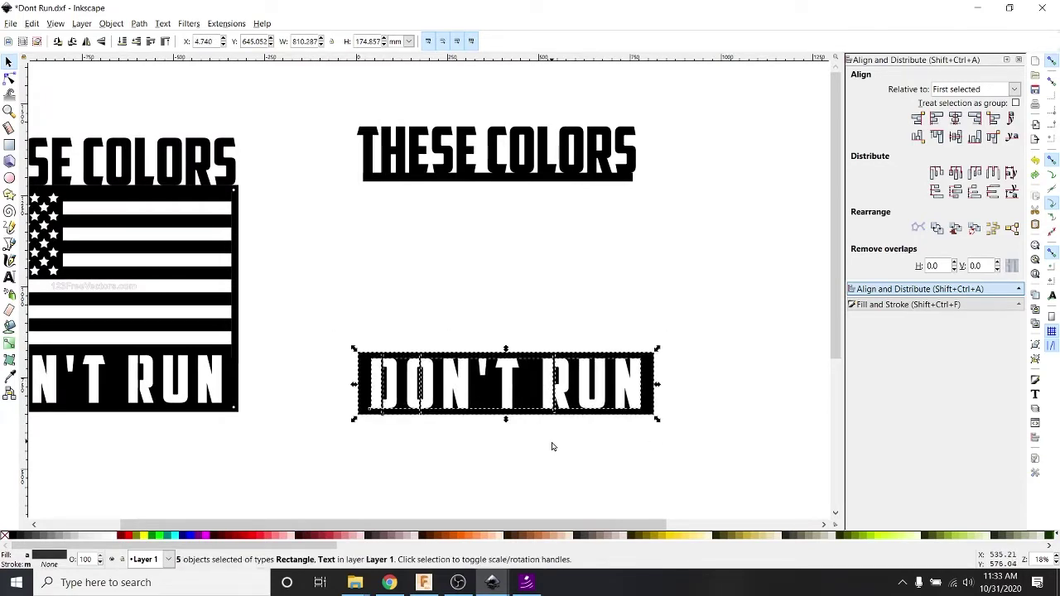
left_click(552, 447)
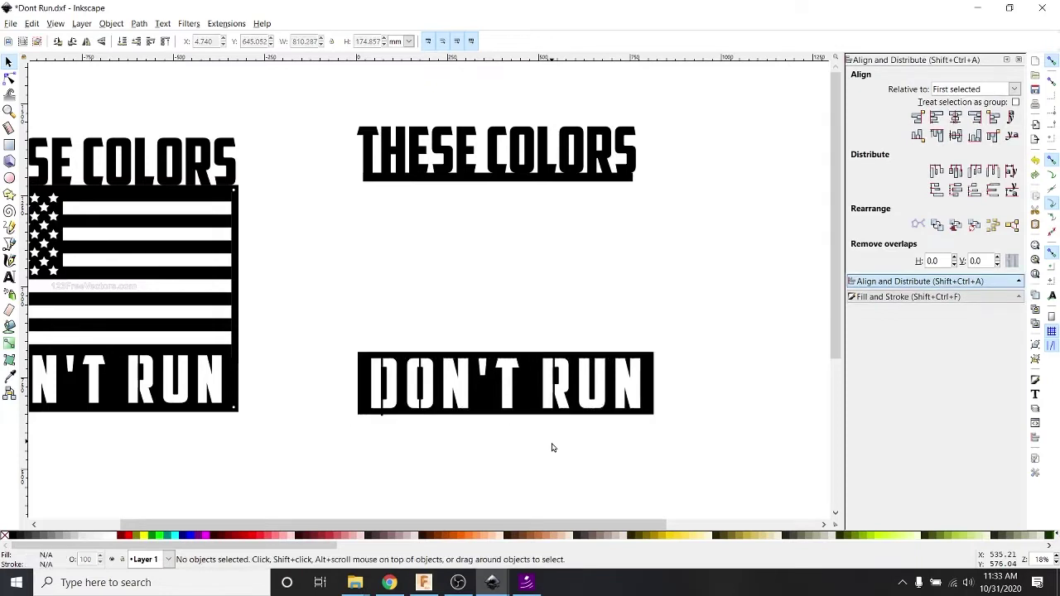
left_click(588, 406)
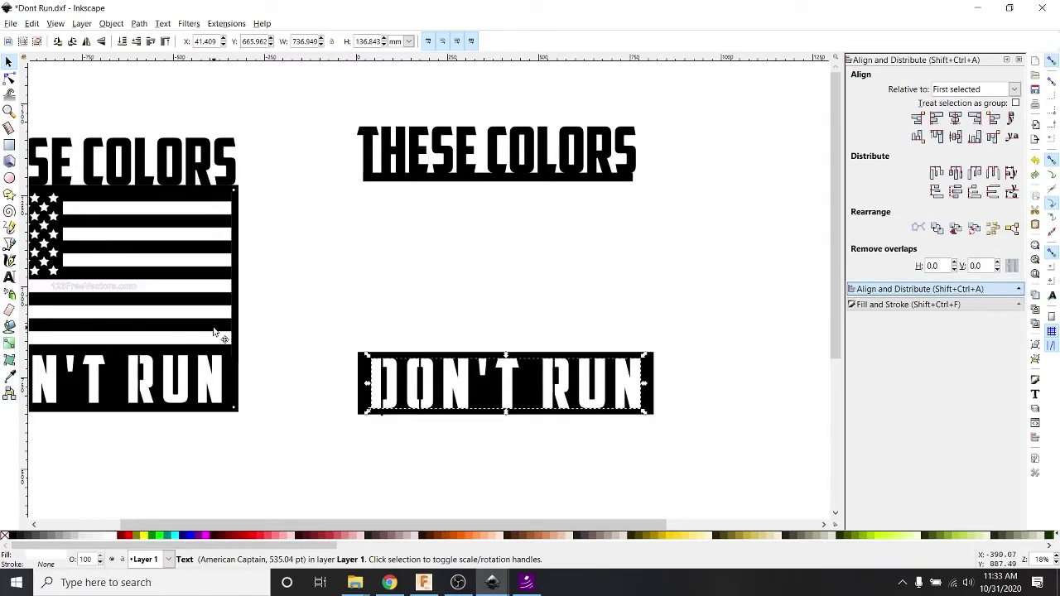
left_click(214, 332)
left_click(345, 284)
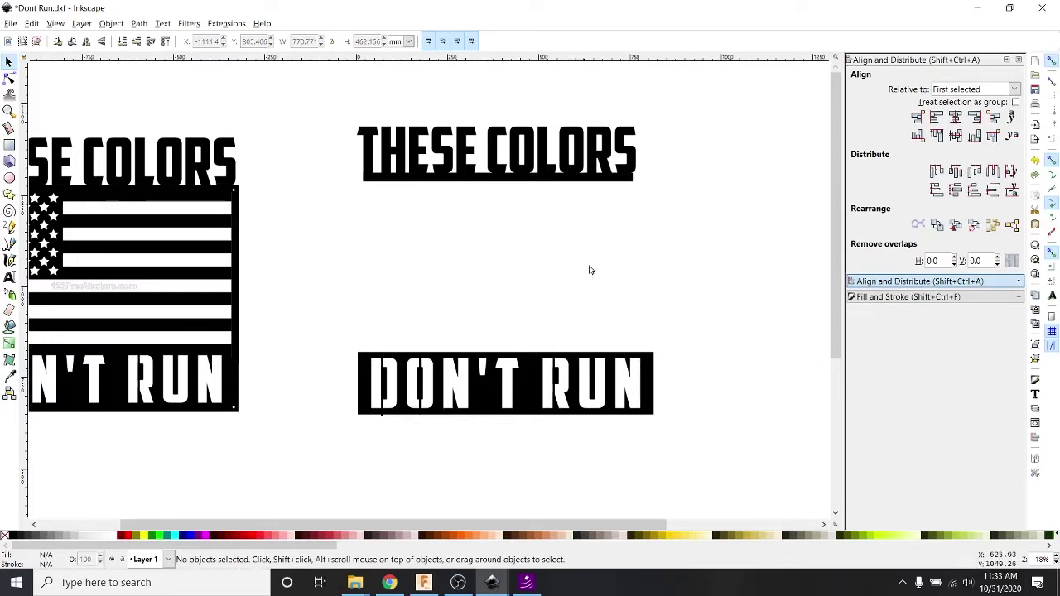
scroll(592, 235, "up", 1)
scroll(582, 236, "down", 1)
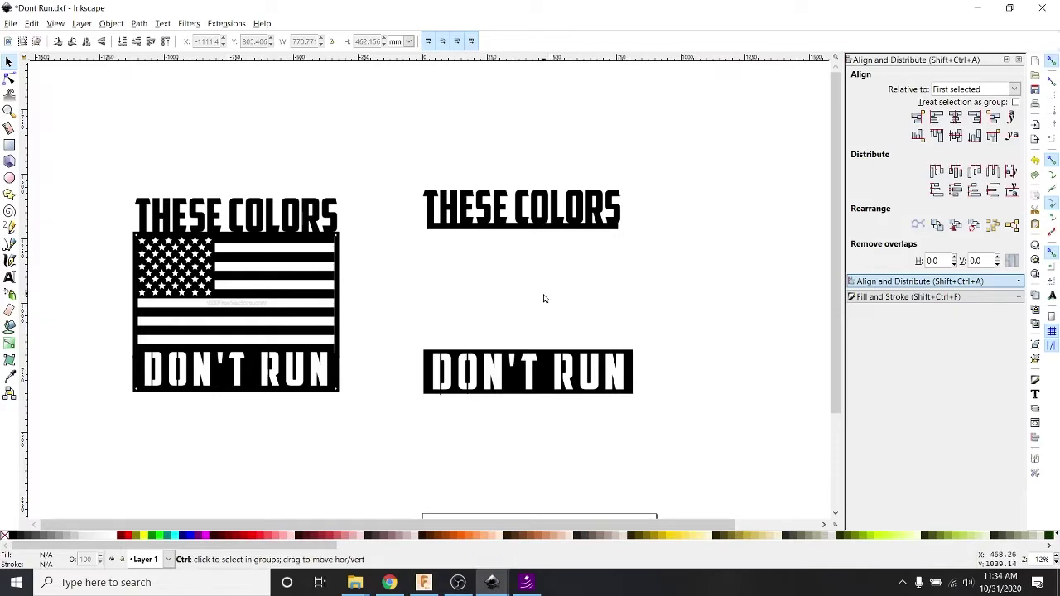
scroll(544, 298, "up", 1)
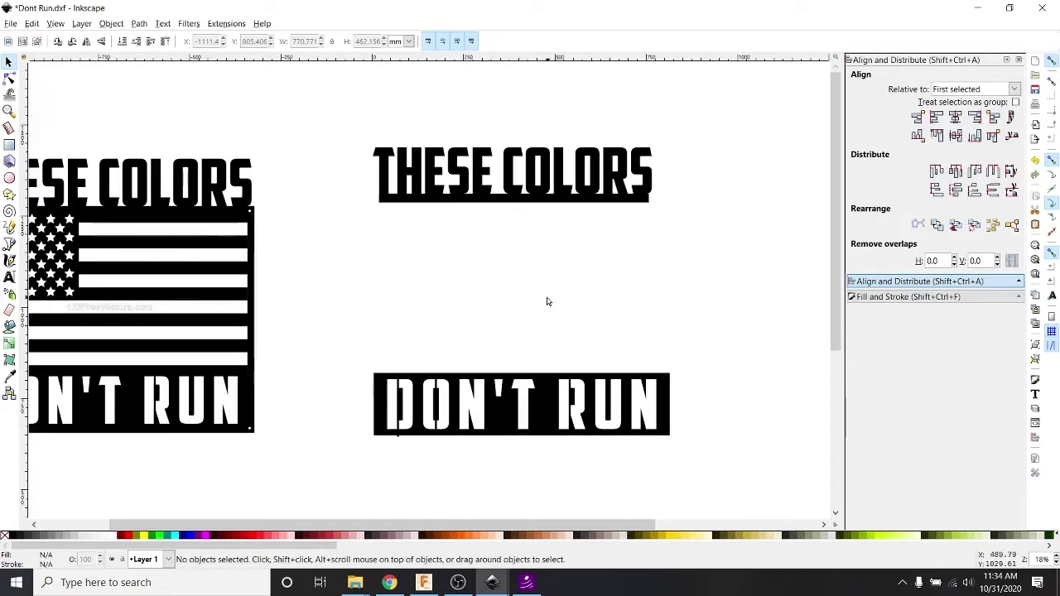
scroll(544, 298, "down", 1)
- Shorten the vertical bridge bars through the D and O of the separate DON'T RUN panel so they end inside its lower edge
scroll(439, 397, "up", 3)
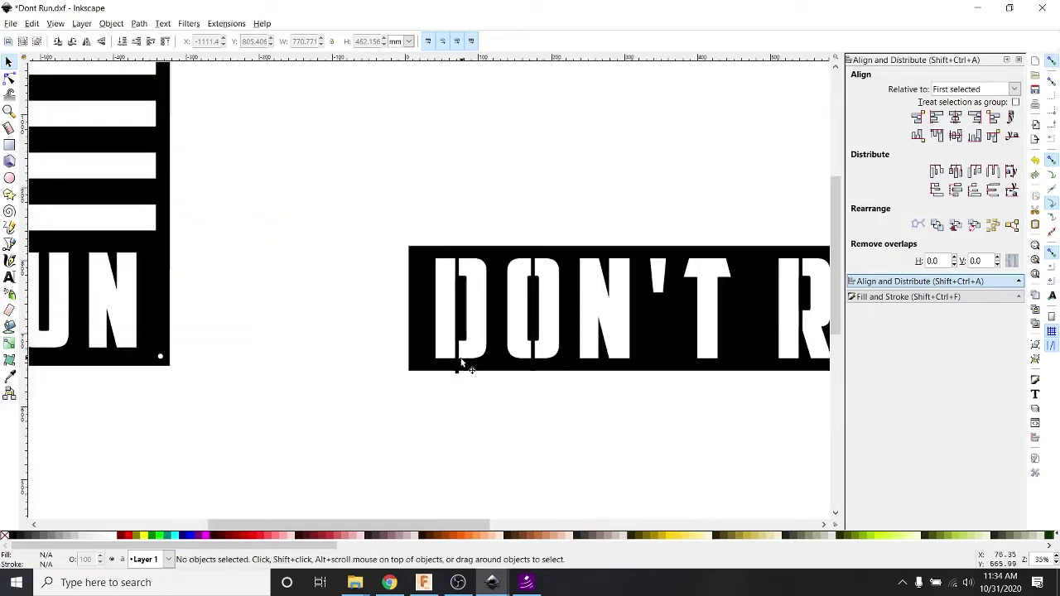
left_click(460, 366)
scroll(458, 374, "up", 2)
left_click_drag(459, 380, 459, 363)
left_click(614, 355)
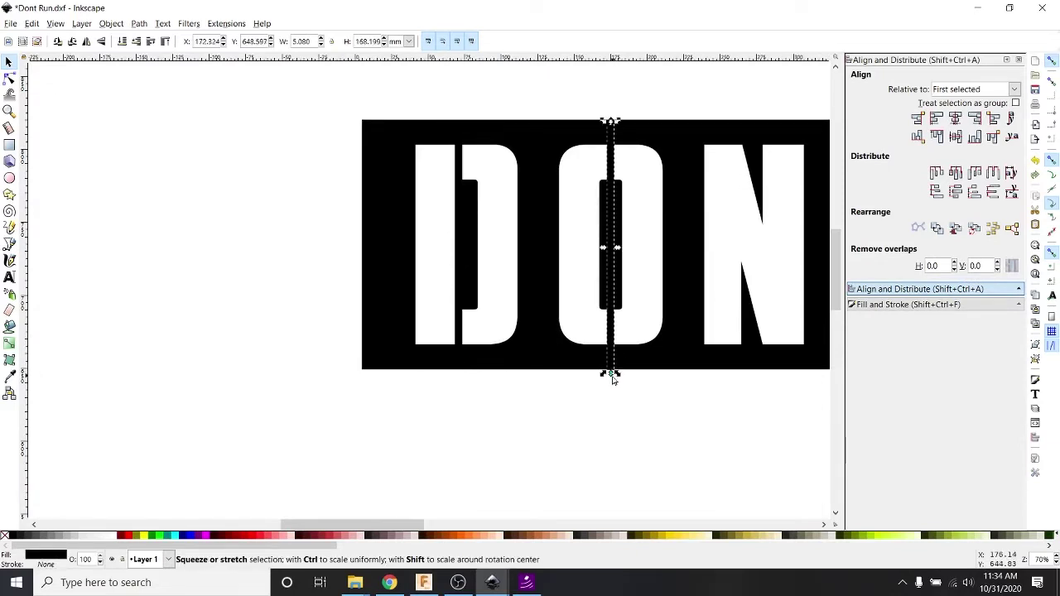
left_click_drag(610, 374, 610, 372)
scroll(571, 386, "down", 3)
left_click(454, 412)
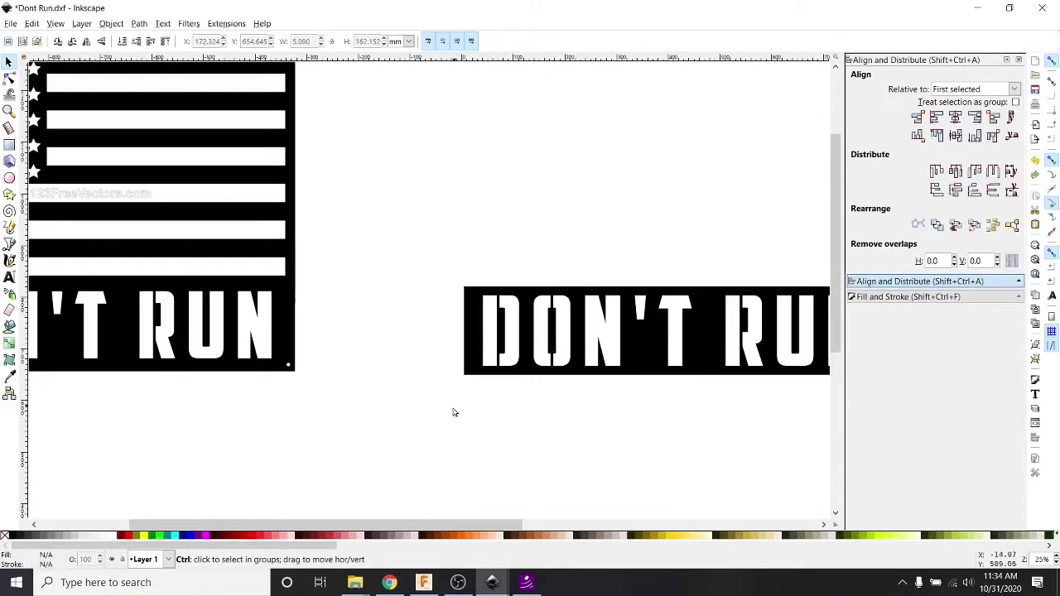
scroll(488, 409, "down", 2)
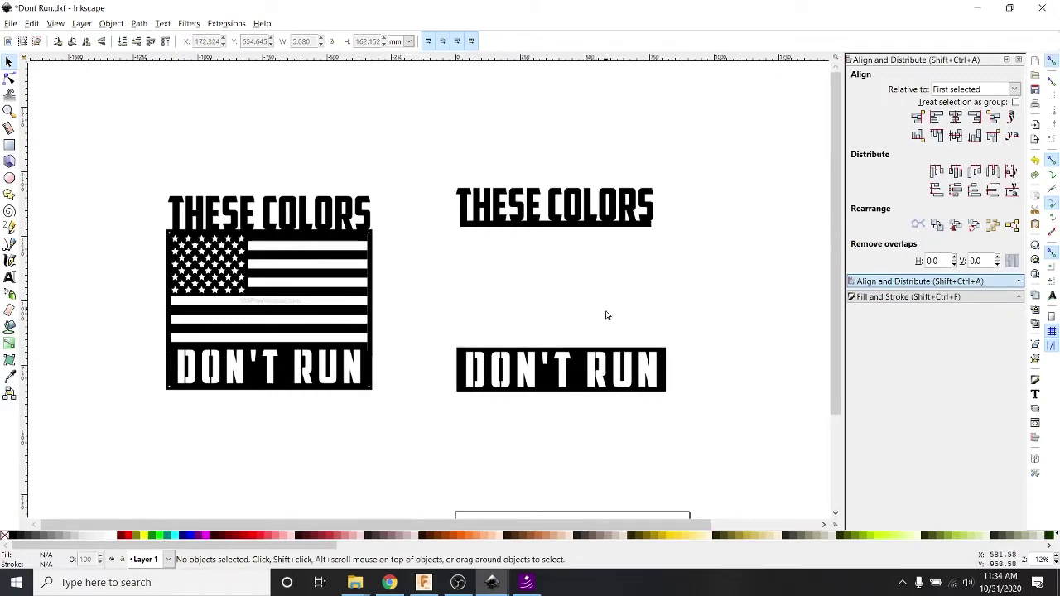
- Switch to Chrome, search Google Images for "american flag vector" and narrow the results to black
left_click(388, 582)
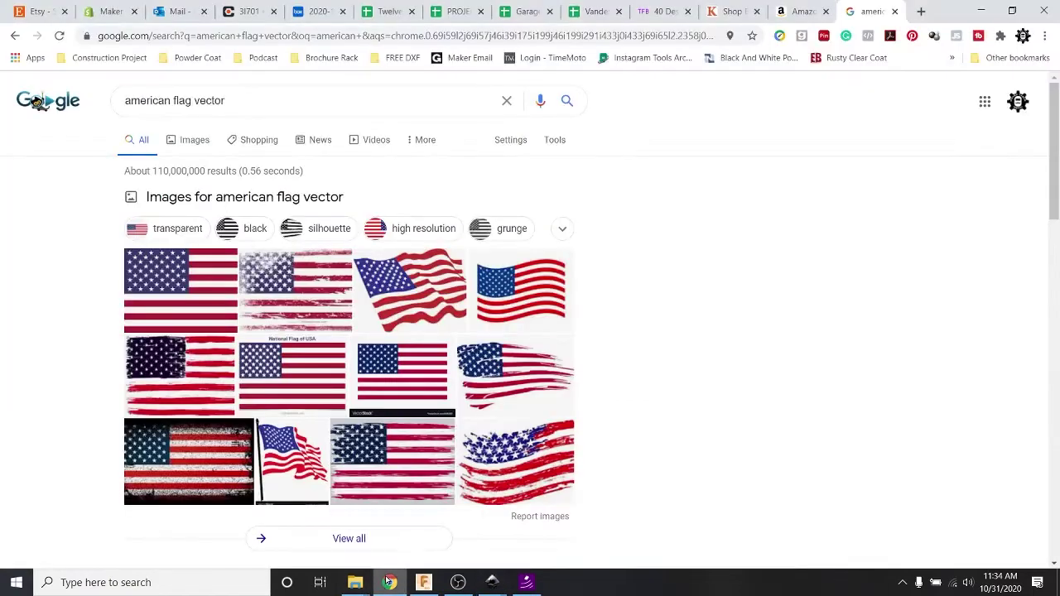
left_click(280, 107)
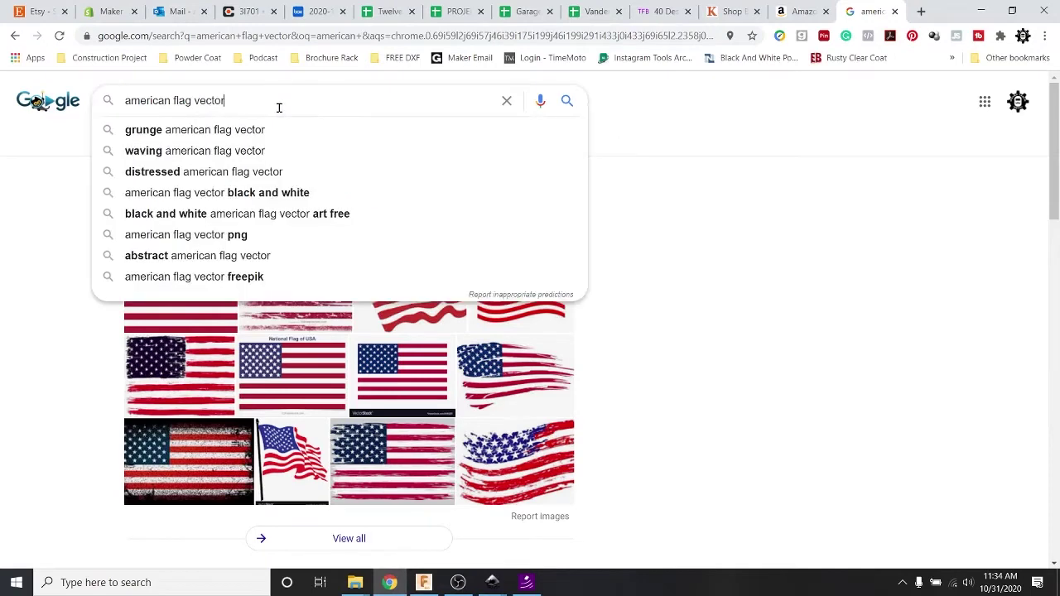
key("Return")
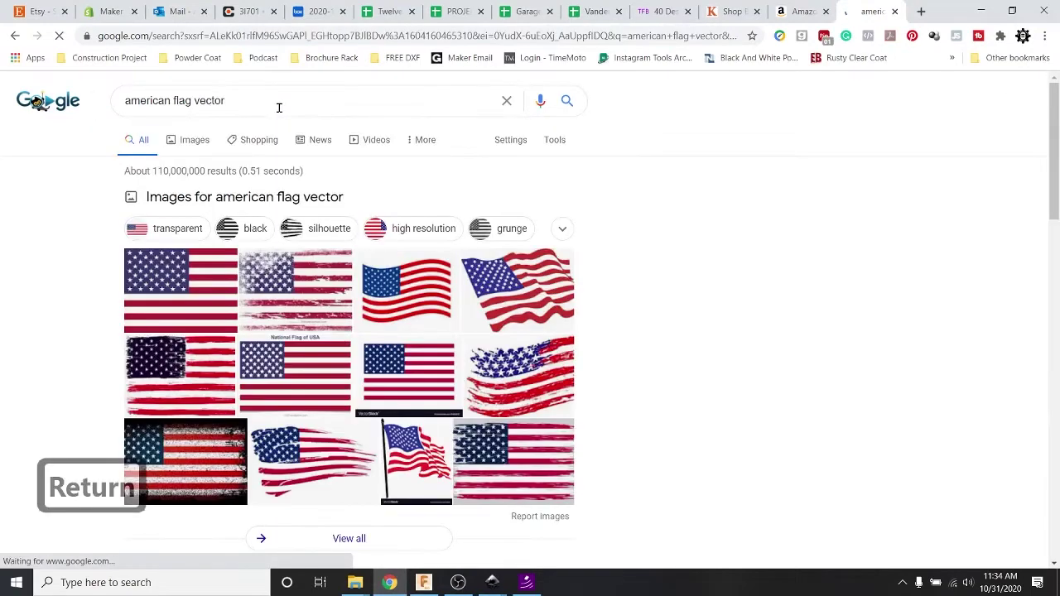
left_click(206, 140)
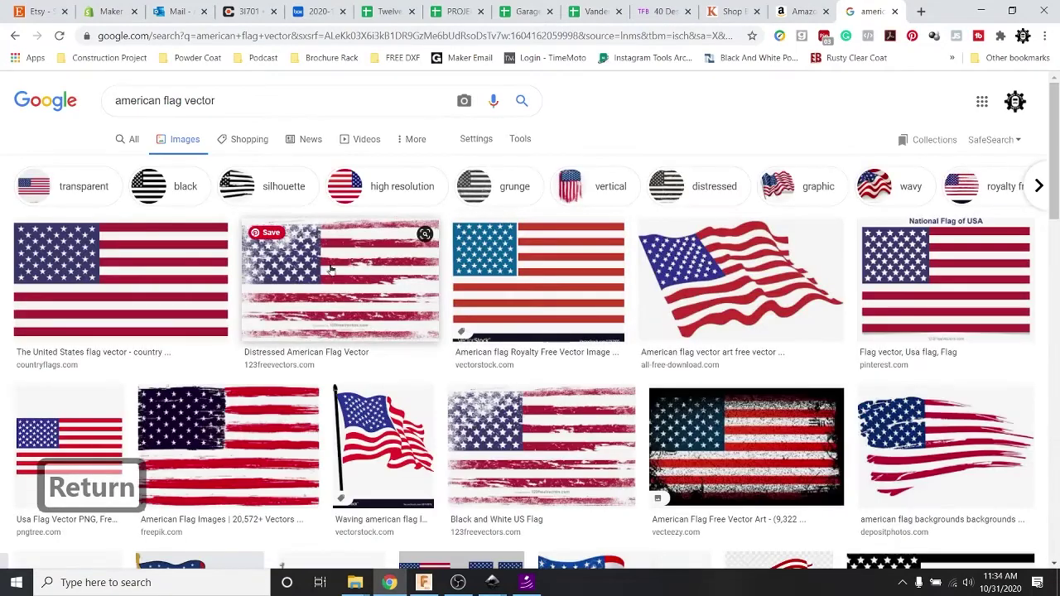
left_click(180, 186)
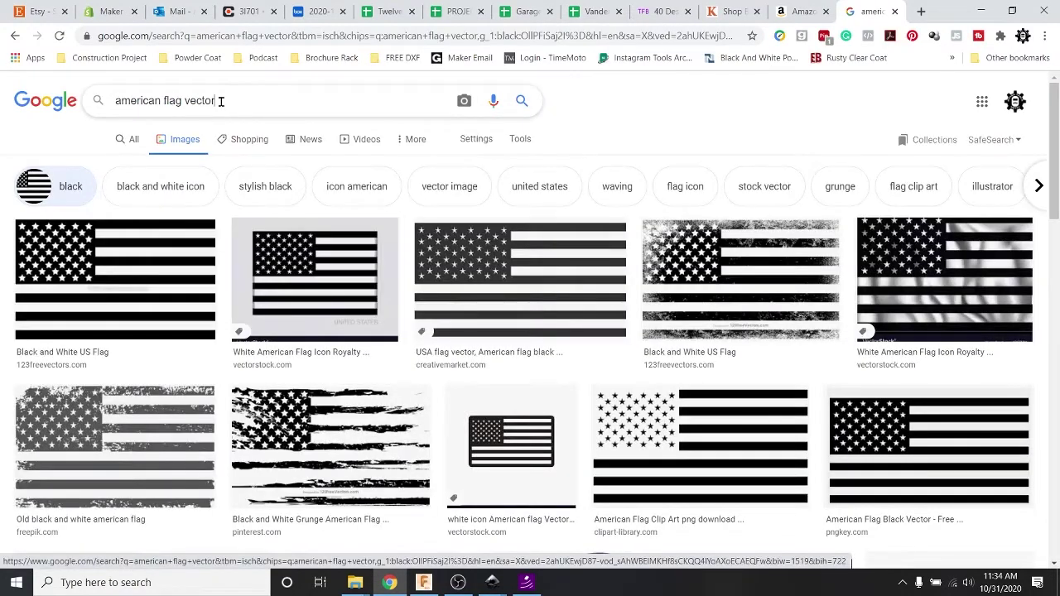
left_click_drag(221, 101, 203, 99)
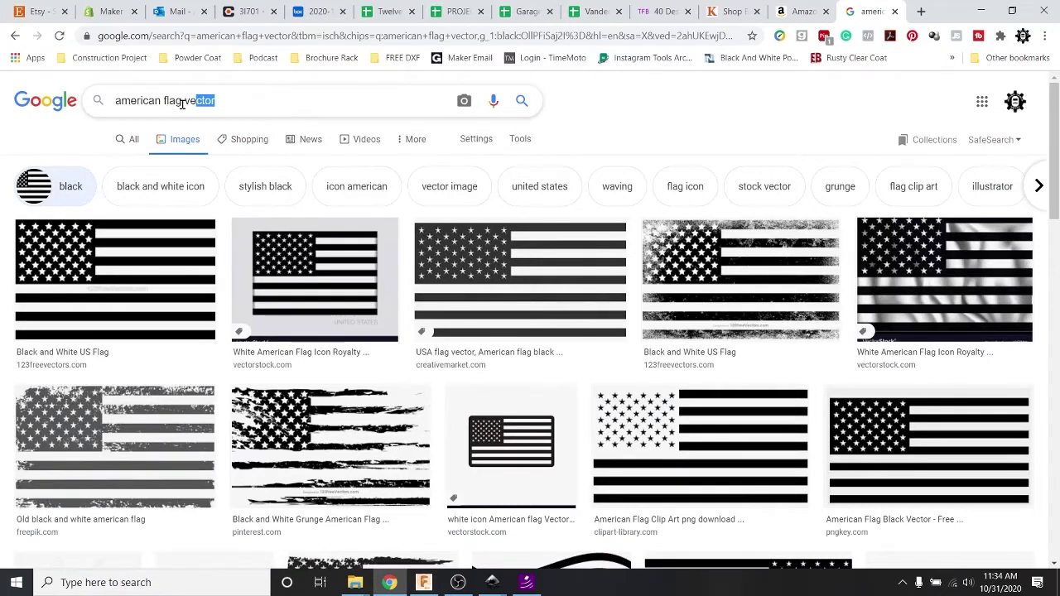
left_click_drag(183, 104, 183, 101)
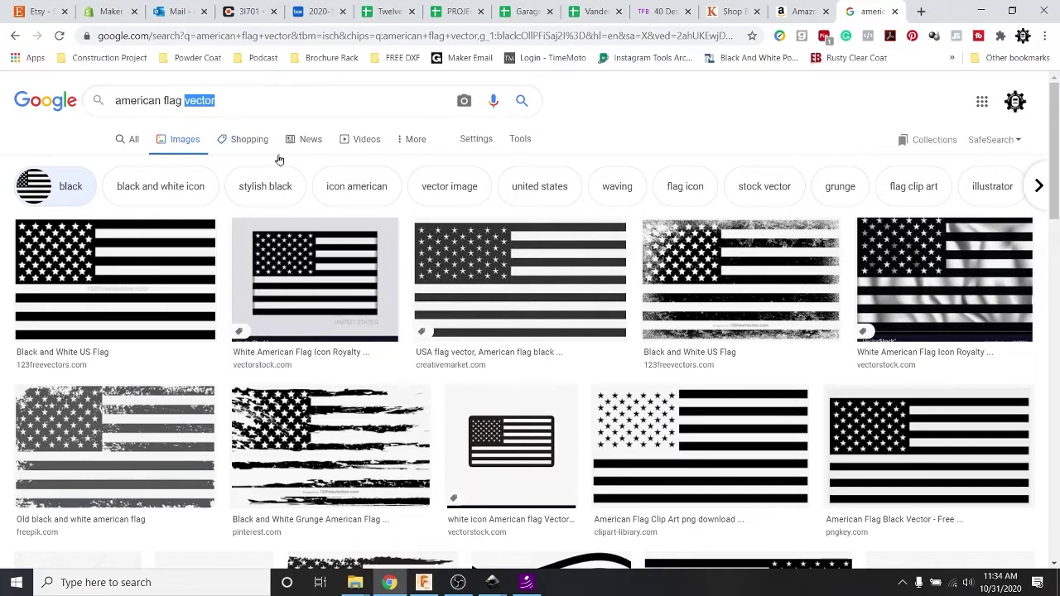
left_click(234, 101)
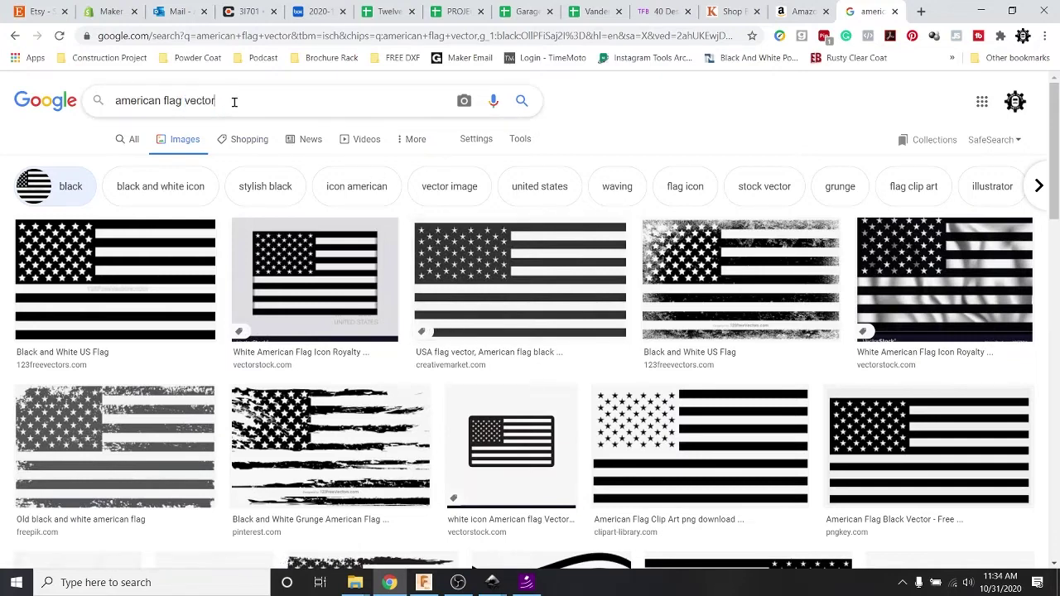
- Compare the previews of the plain Black and White US Flag and the Black and White Grunge American Flag
scroll(464, 231, "down", 1)
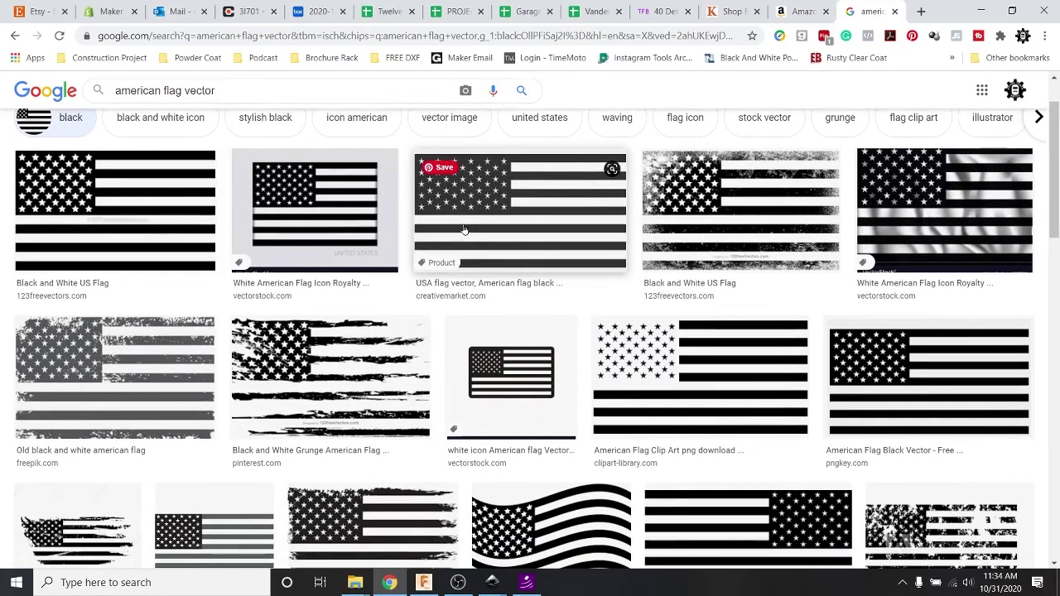
left_click(188, 238)
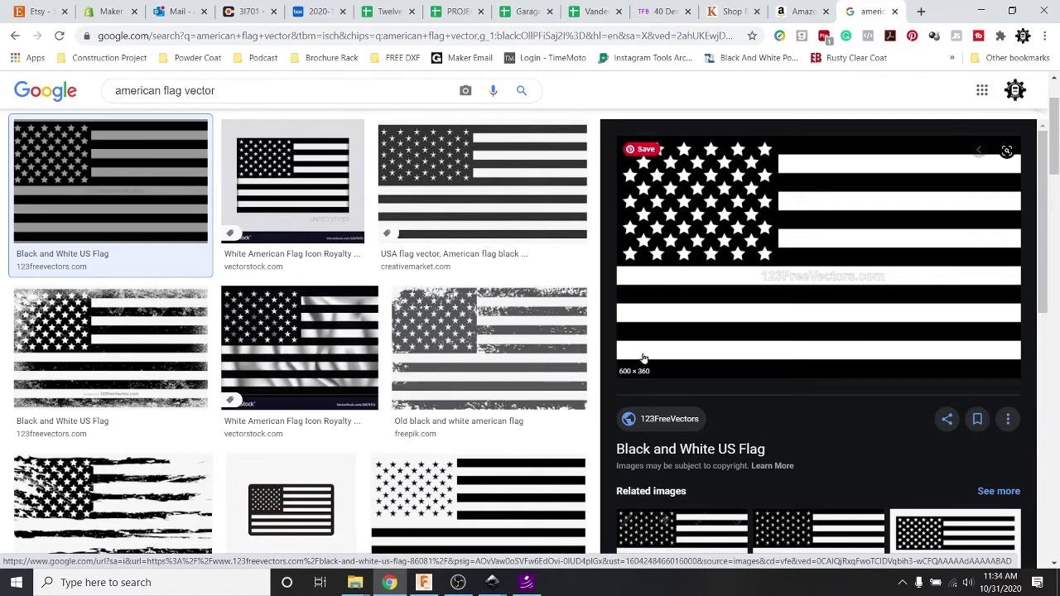
scroll(488, 348, "down", 3)
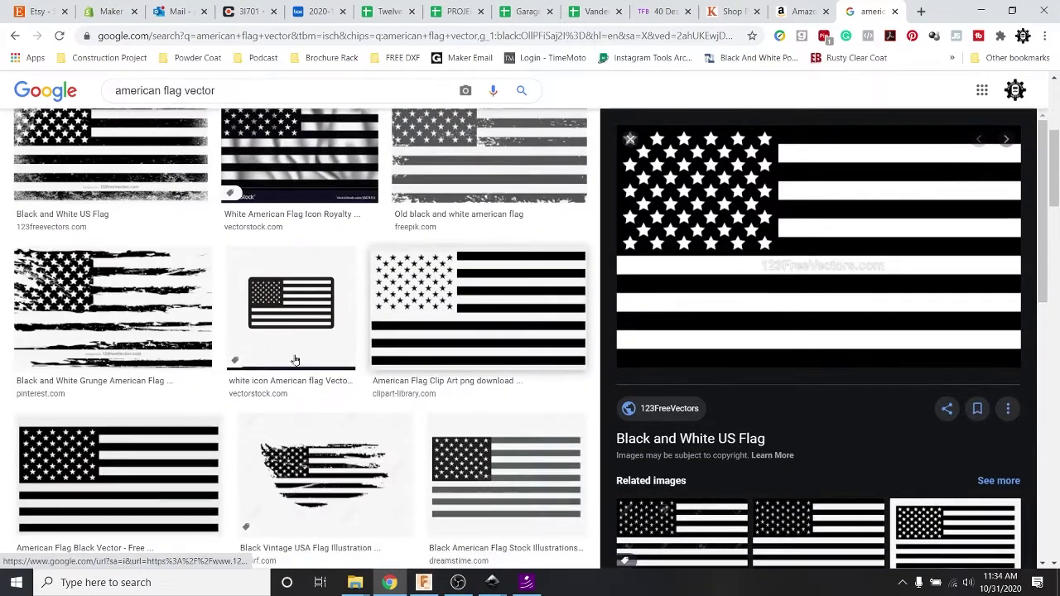
left_click(113, 325)
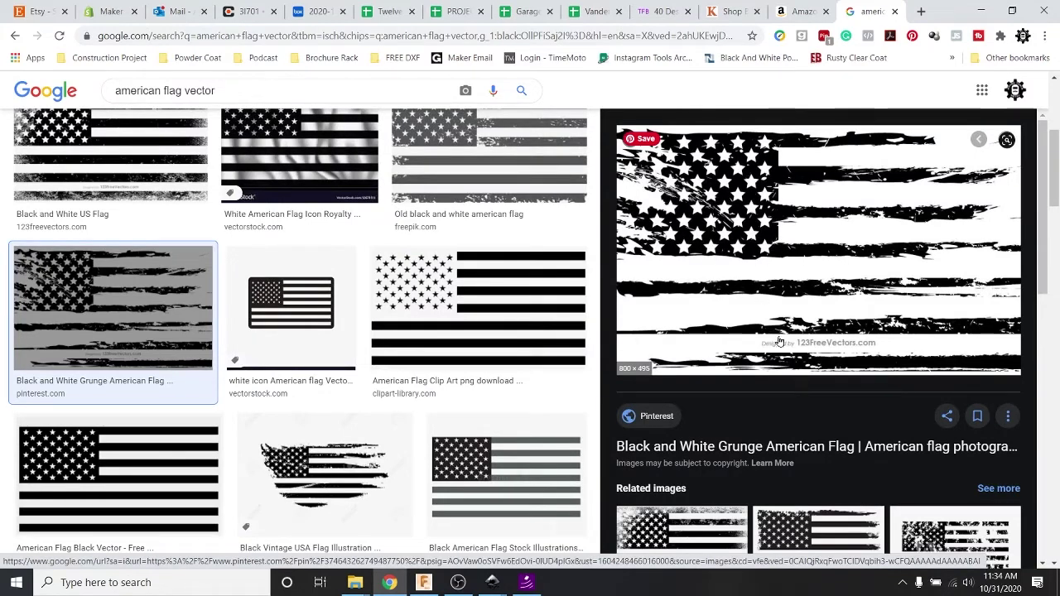
scroll(786, 290, "up", 3)
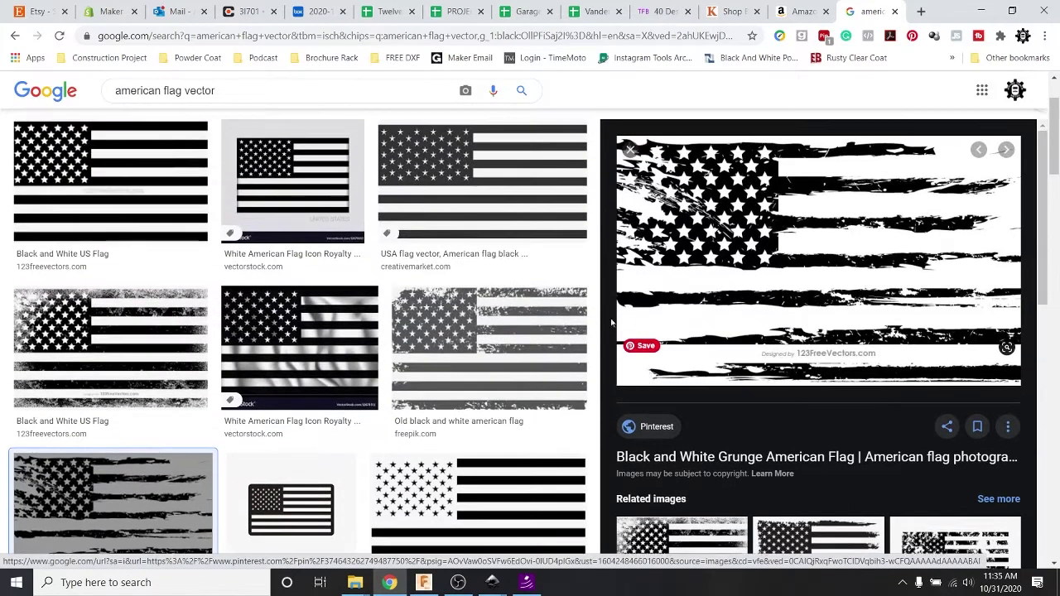
left_click(135, 203)
right_click(711, 236)
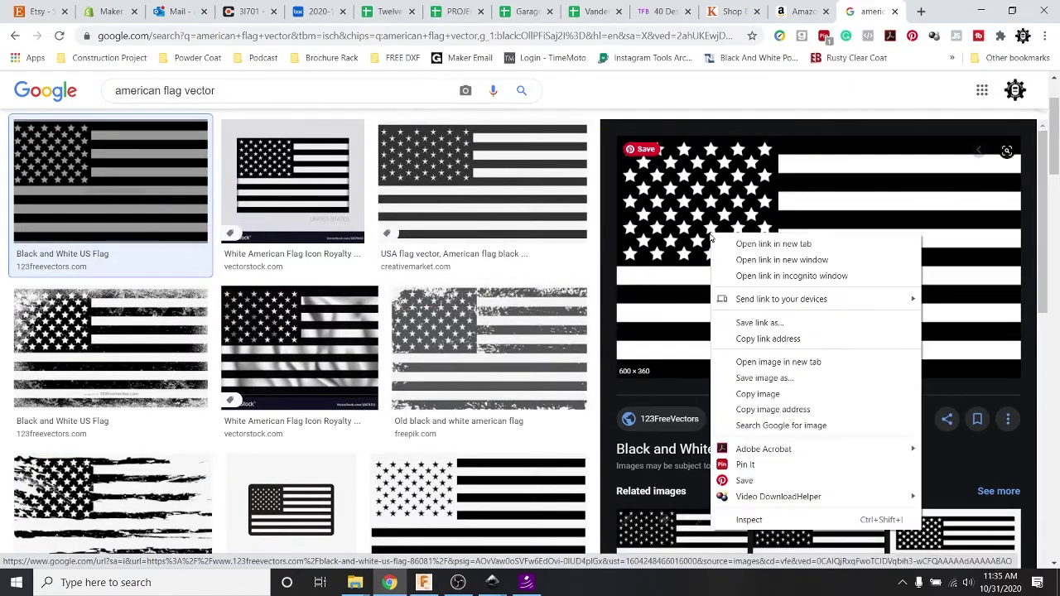
left_click(776, 325)
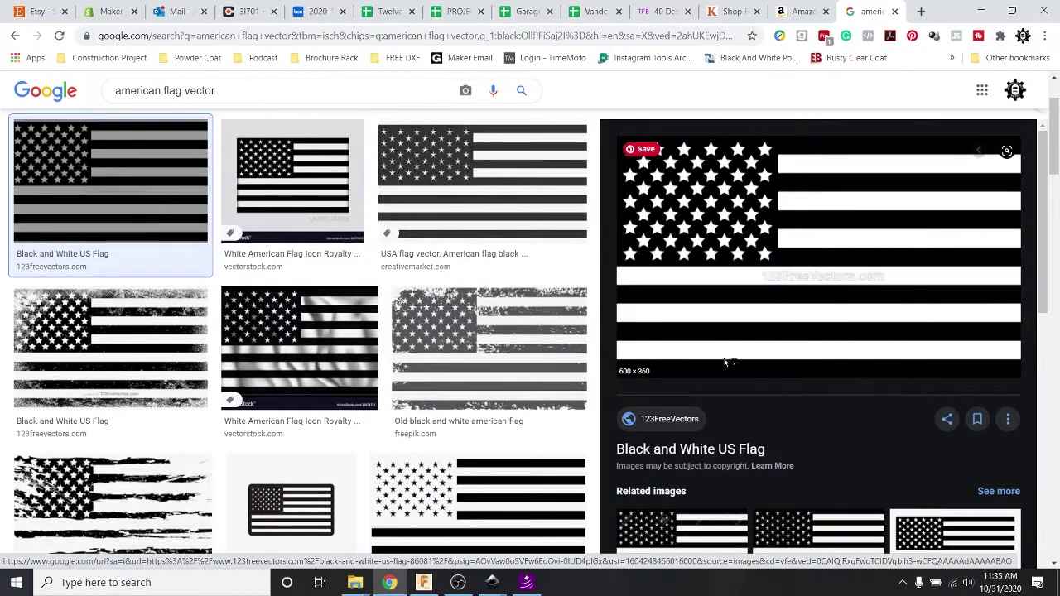
left_click(990, 344)
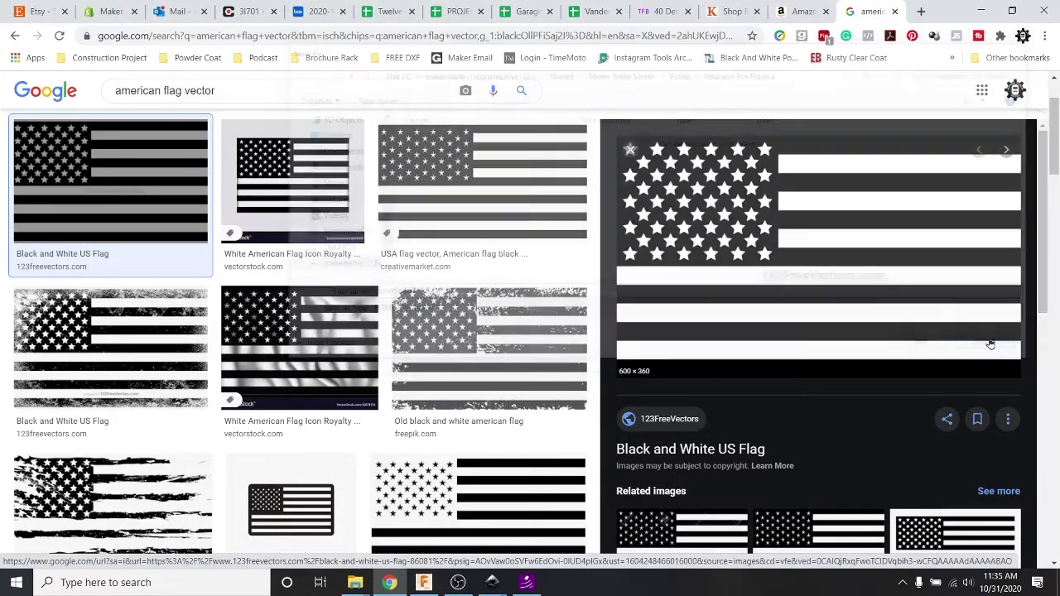
right_click(729, 242)
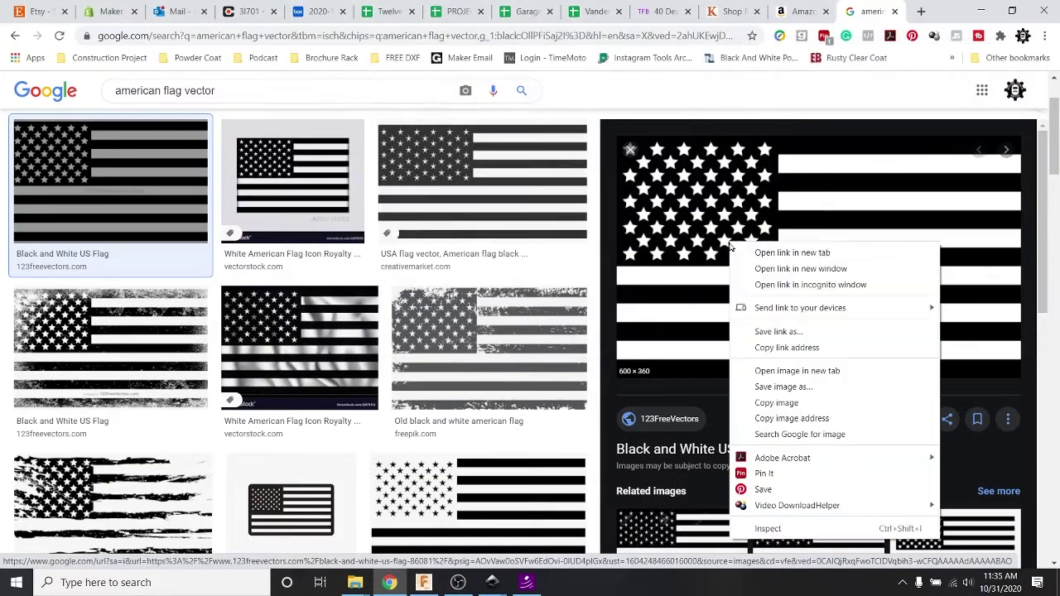
left_click(796, 387)
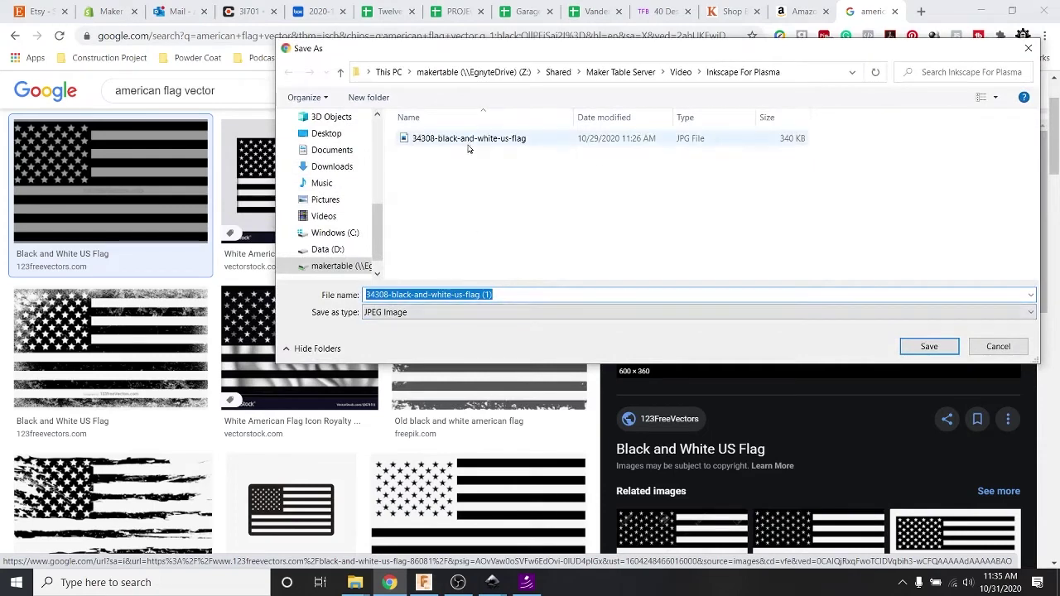
left_click(998, 346)
- Switch to Inkscape's Dont Run.dxf drawing, import the 34308-black-and-white-us-flag JPG and place it between THESE COLORS and DON'T RUN at about X 8 mm
left_click(492, 577)
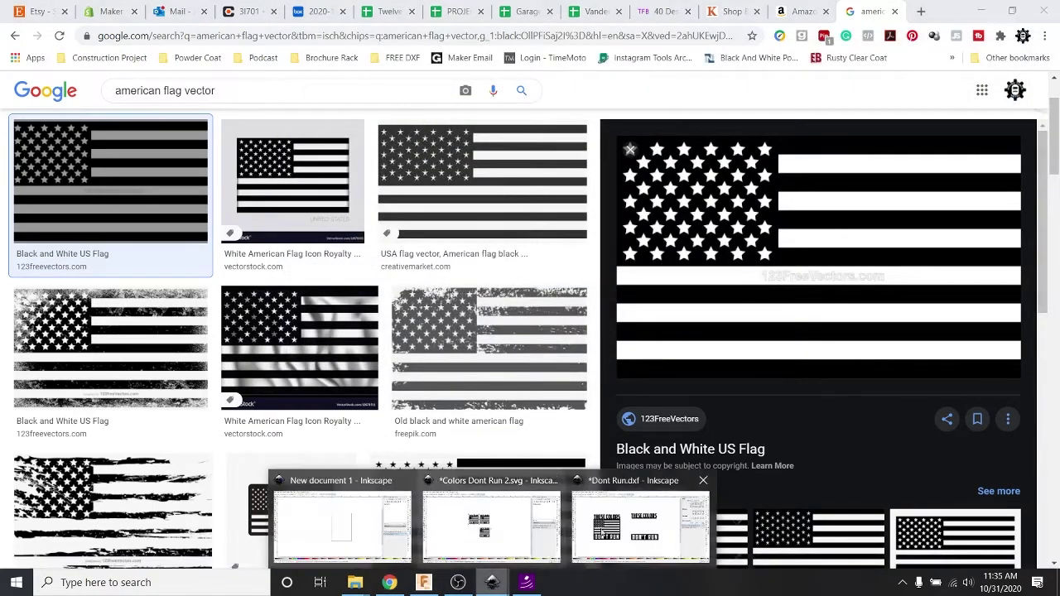
left_click(644, 534)
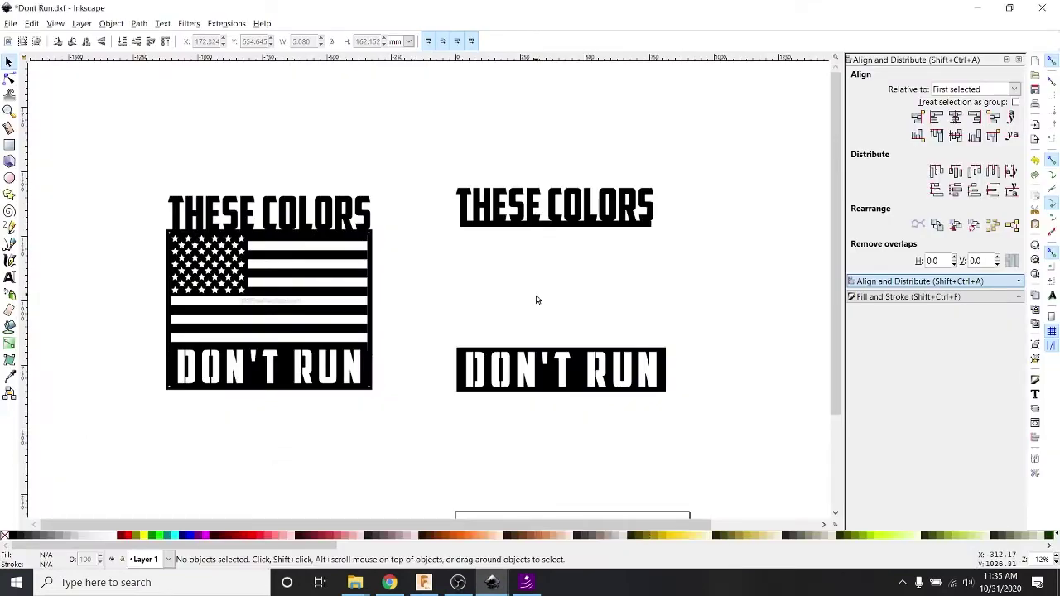
key("ctrl+i")
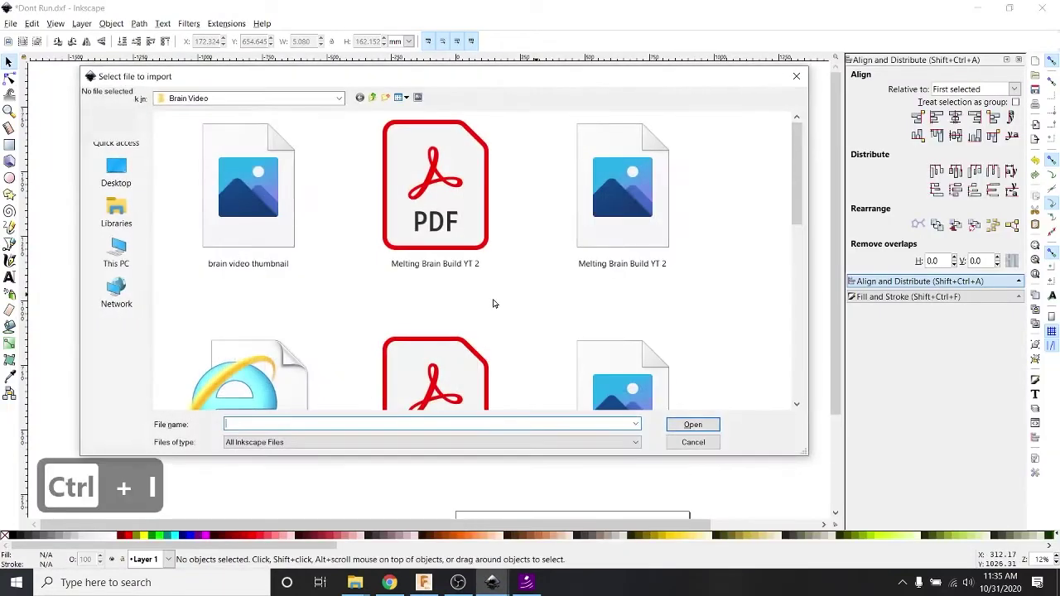
left_click(339, 99)
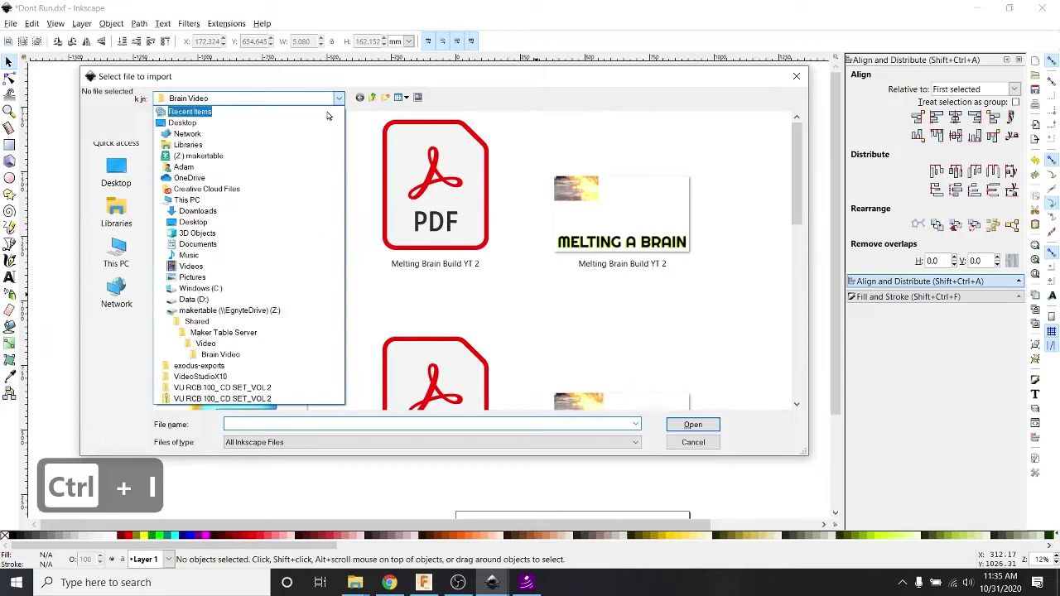
left_click(233, 342)
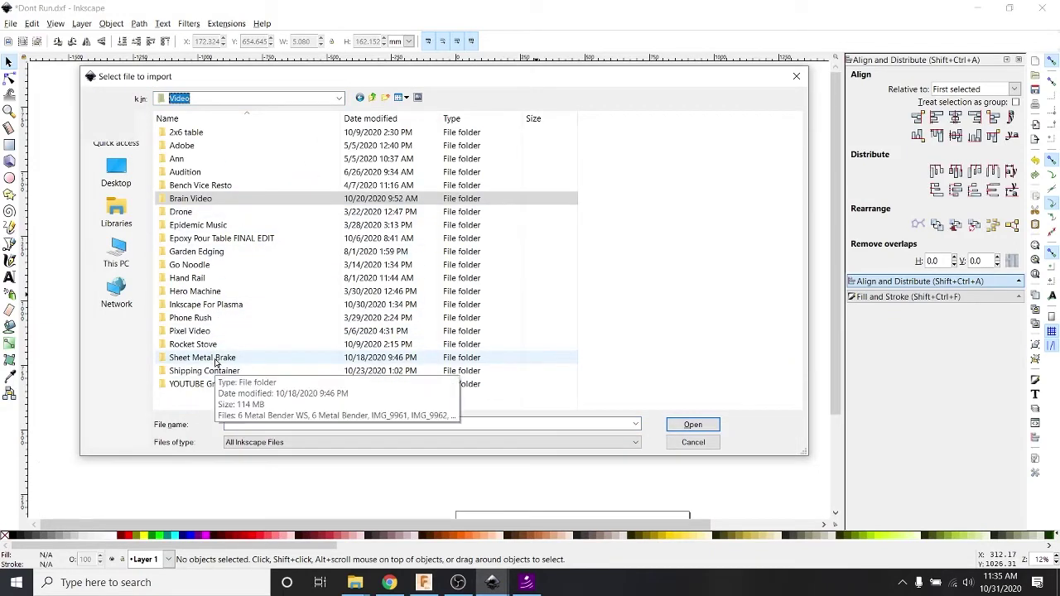
double_click(211, 305)
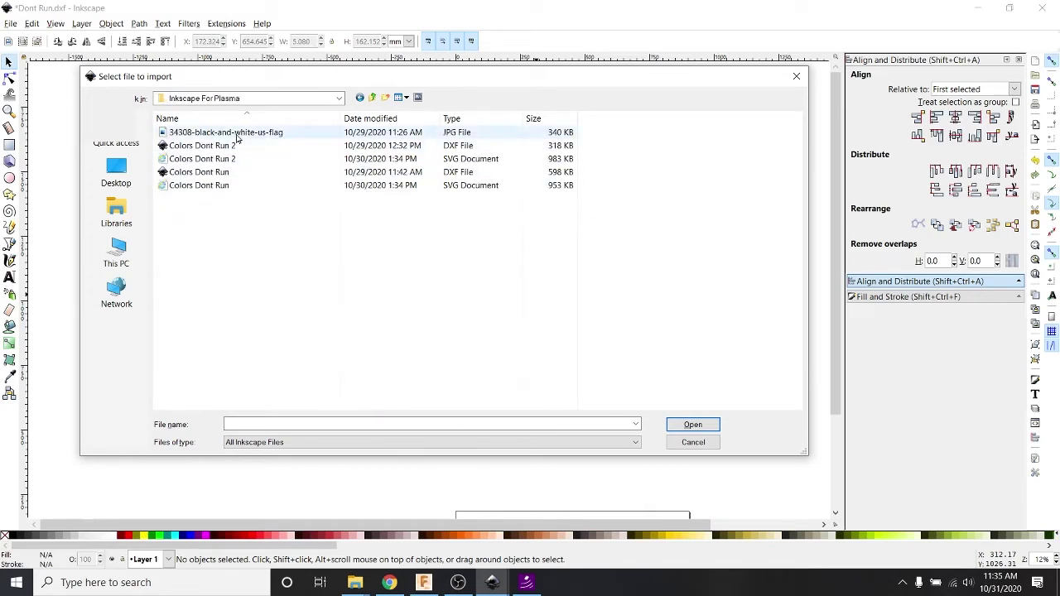
double_click(190, 134)
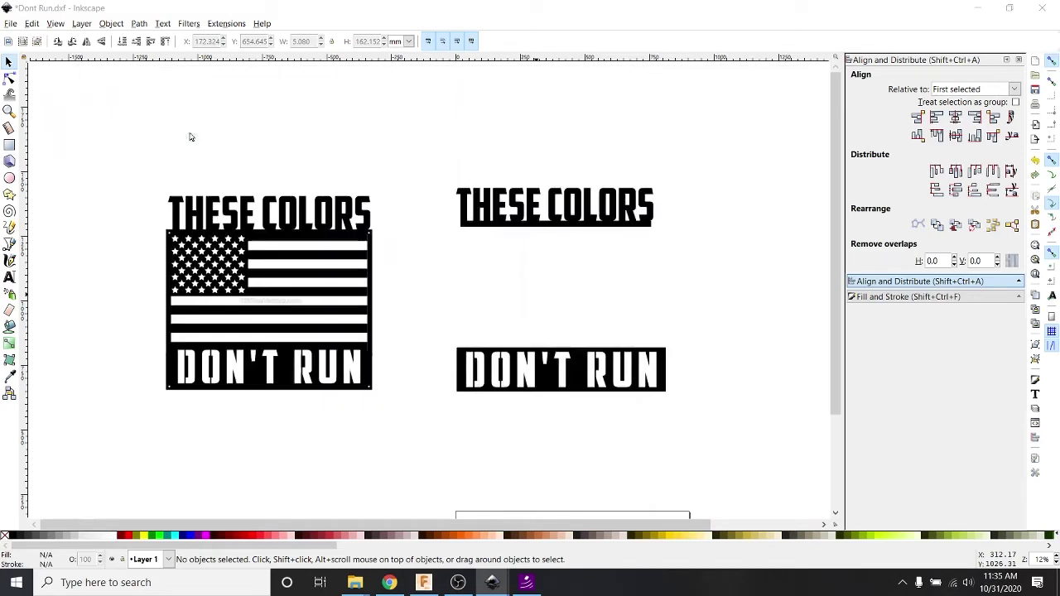
left_click(619, 375)
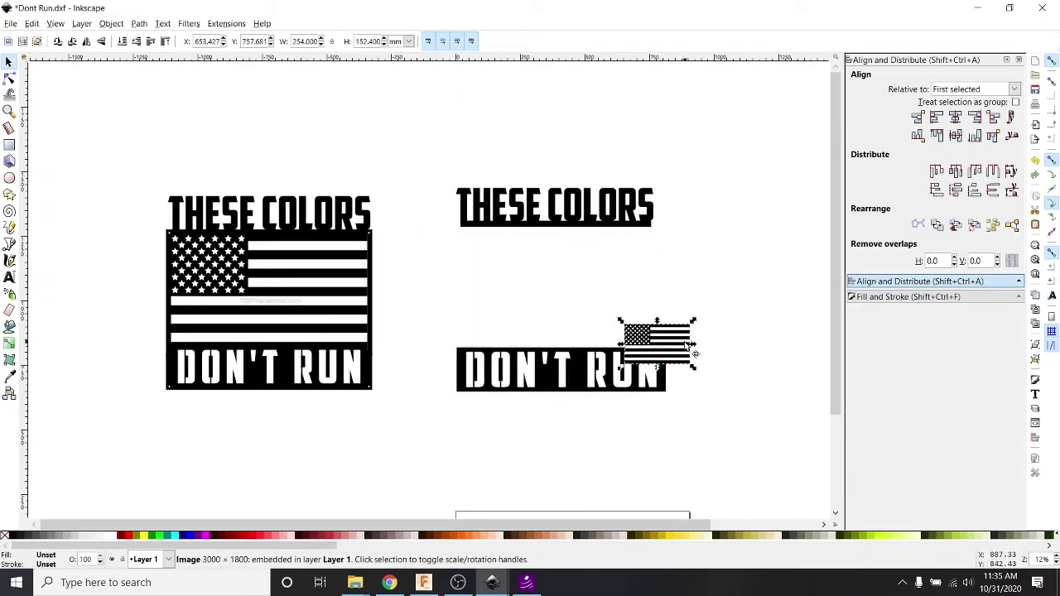
left_click_drag(692, 343, 518, 281)
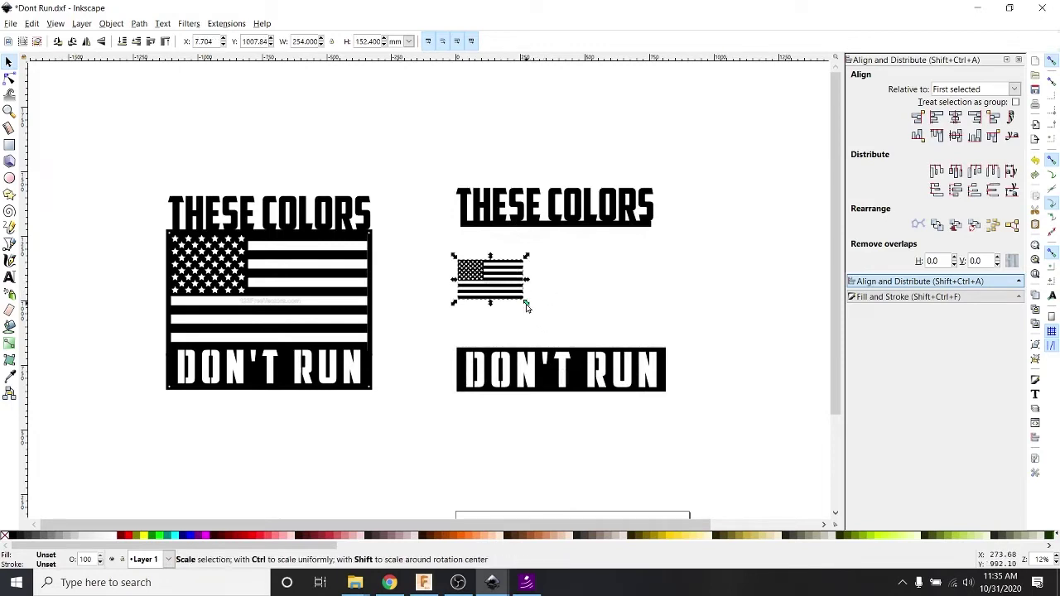
- Try to stretch the flag image freely to about 919 × 86 mm, and undo the stretch
left_click_drag(526, 307, 699, 291)
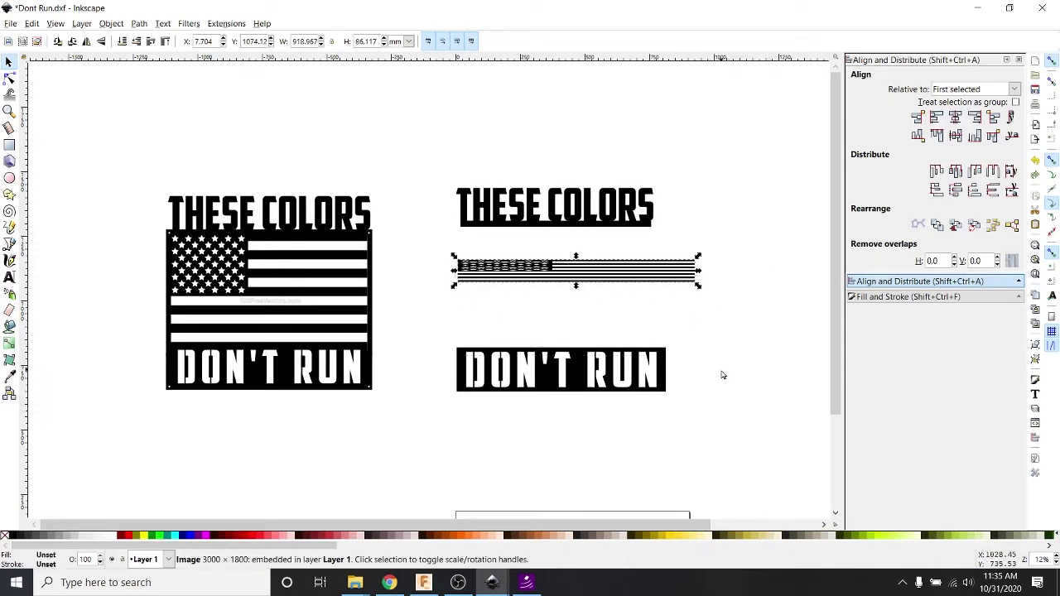
key("ctrl+z")
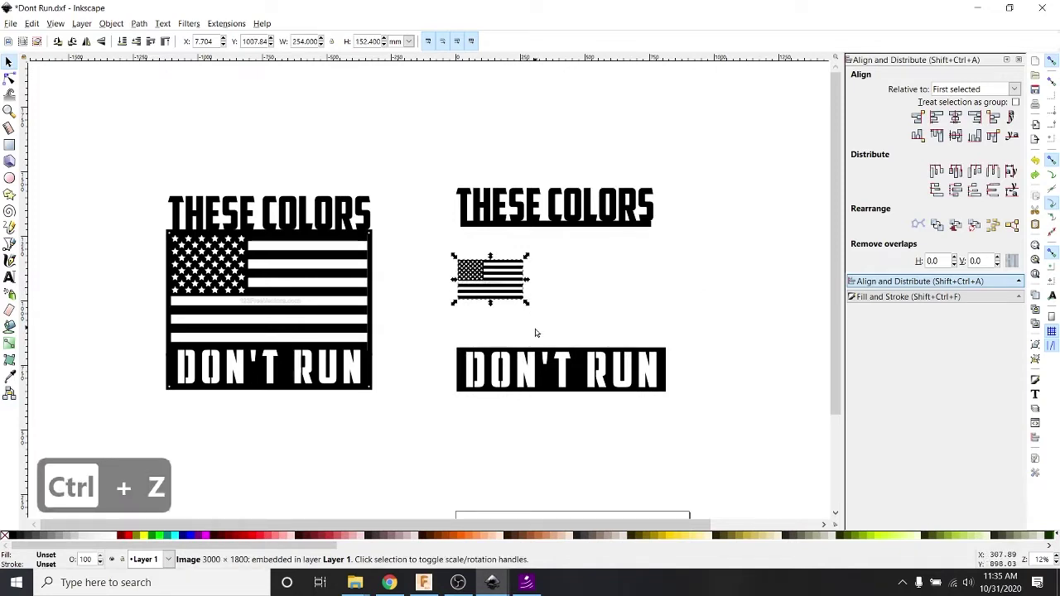
key("ctrl+shift+z")
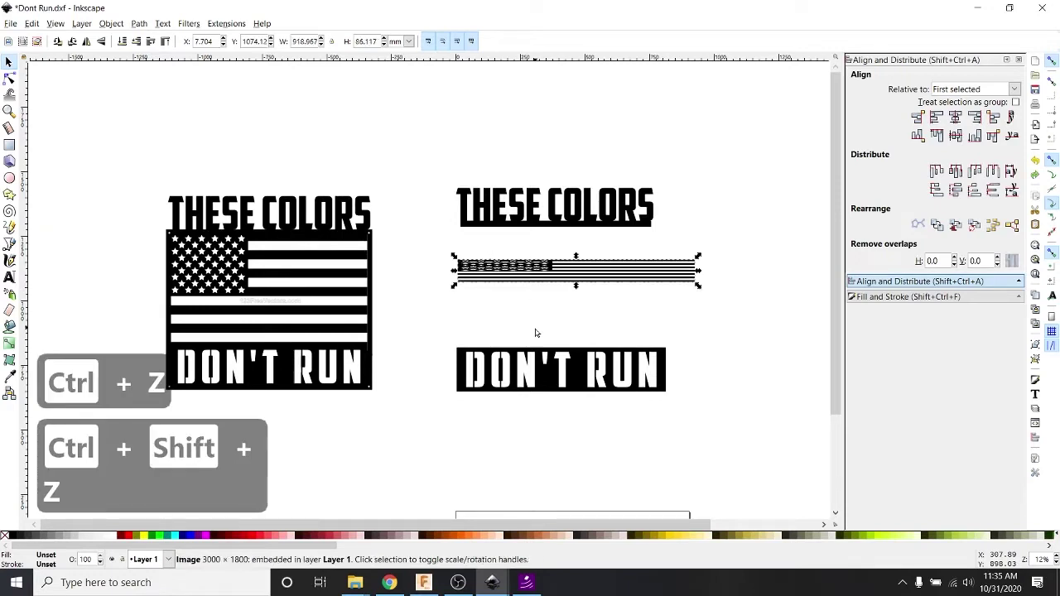
key("ctrl+z")
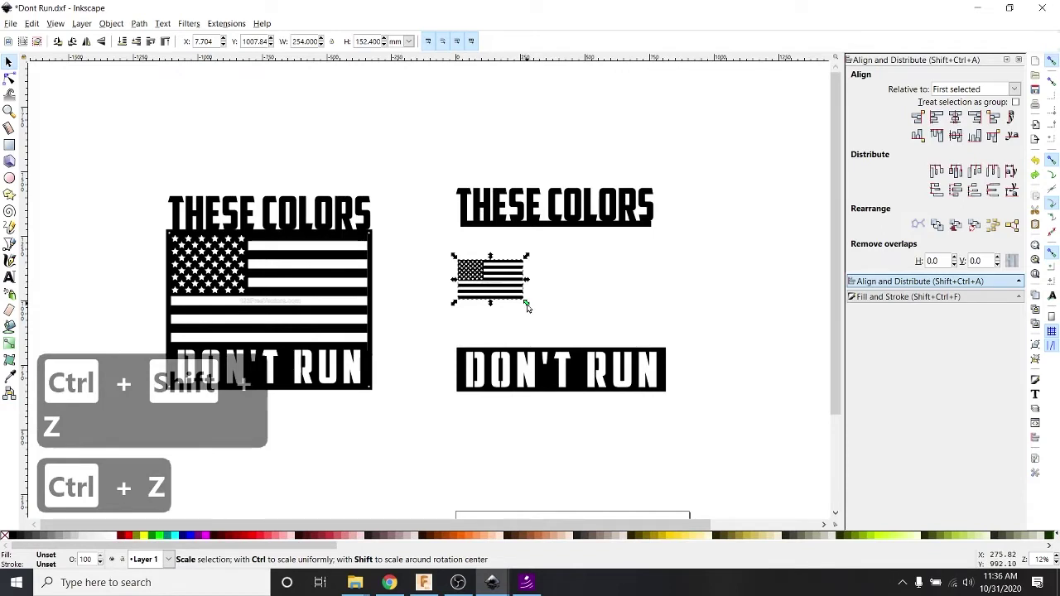
- Enlarge the flag image proportionally to about 734 × 440 mm and position it directly beneath THESE COLORS at about X 19 mm
left_click_drag(526, 307, 679, 386)
scroll(603, 334, "up", 1)
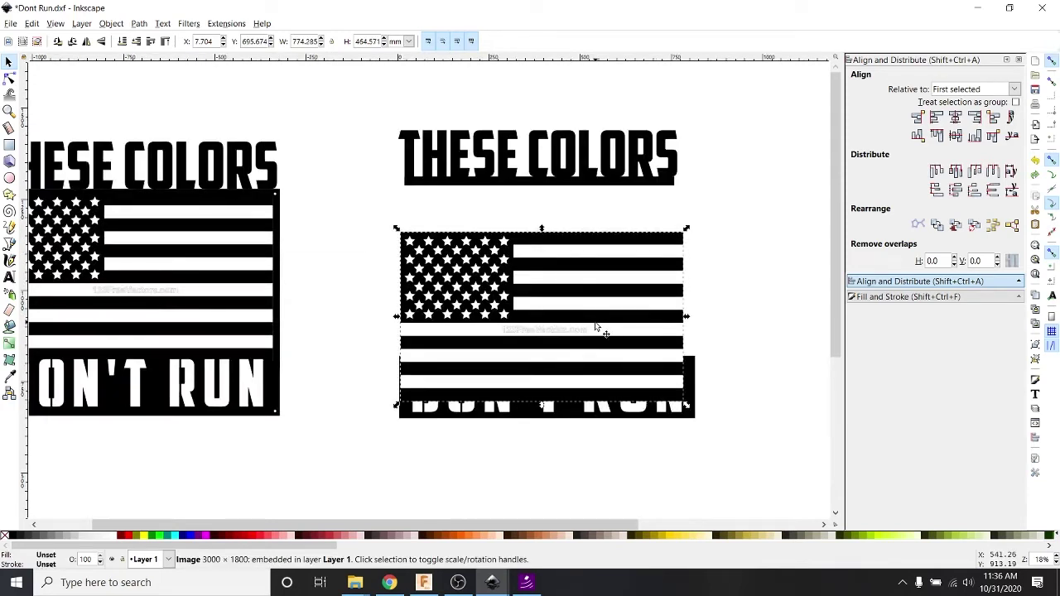
left_click_drag(595, 327, 598, 282)
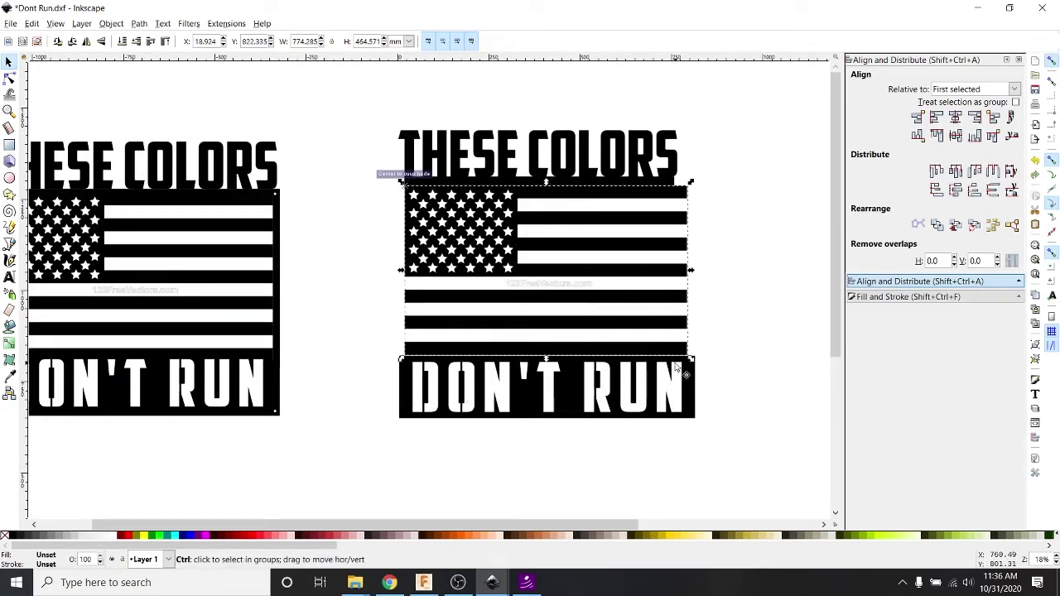
left_click_drag(692, 364, 679, 351)
- Scale the complete separate DON'T RUN panel proportionally to about 767 × 162 mm and place it just beneath the flag at about X 11 mm, Y 666 mm
left_click(708, 337)
left_click_drag(717, 448, 356, 340)
left_click_drag(698, 424, 686, 423)
left_click_drag(562, 399, 556, 374)
scroll(564, 383, "up", 2)
scroll(545, 429, "down", 1)
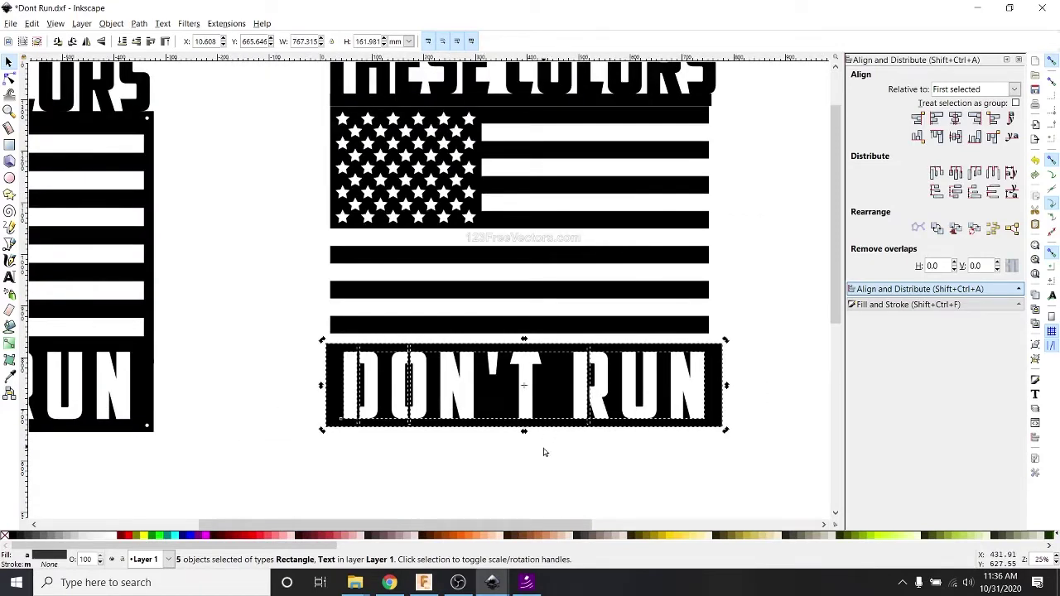
scroll(542, 452, "up", 1)
left_click(551, 263)
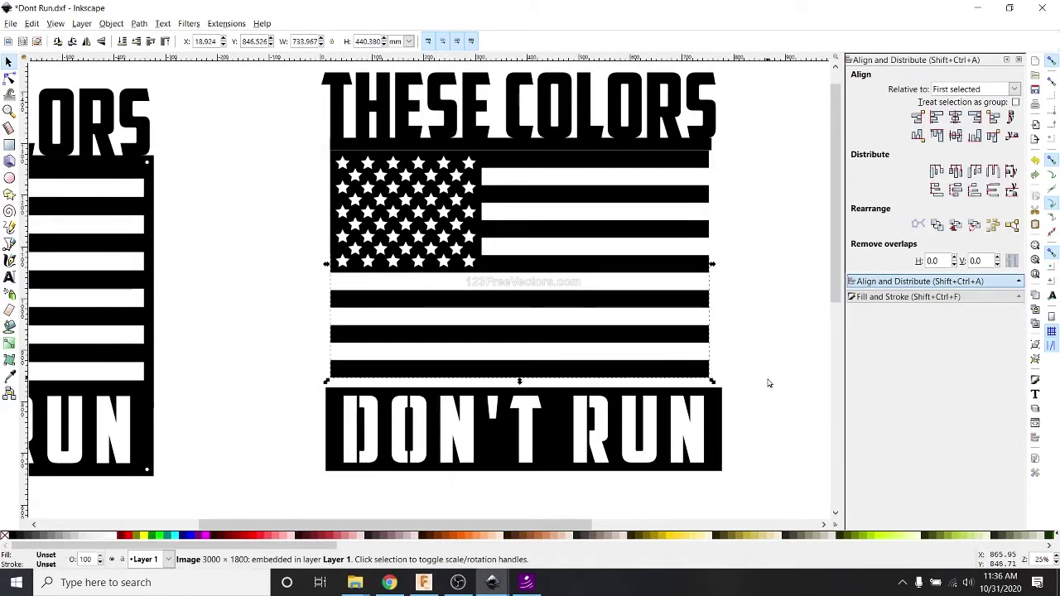
scroll(486, 280, "down", 2)
key("Escape")
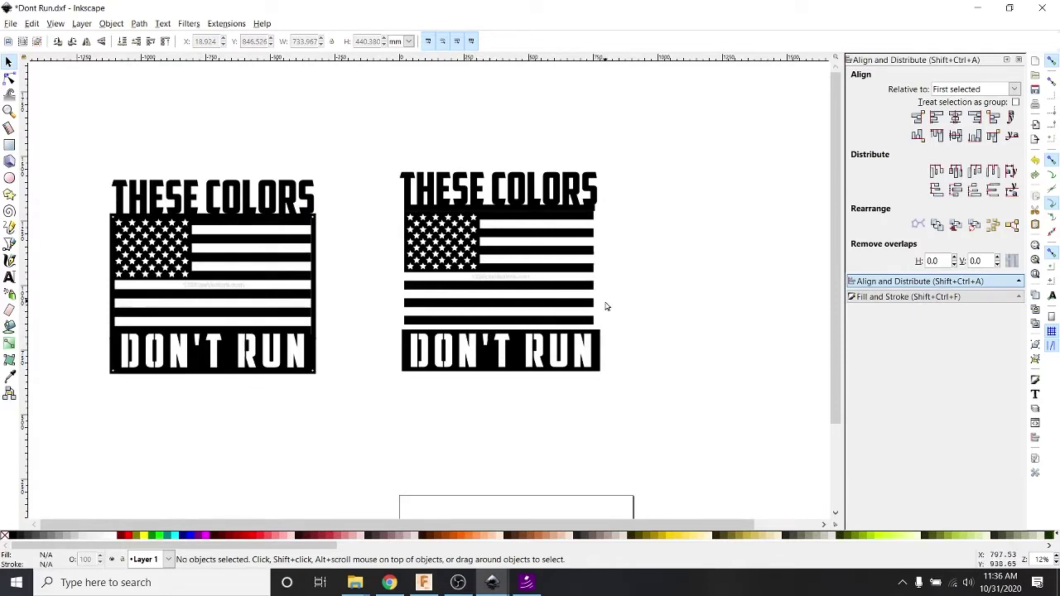
- Draw a black rectangle about 799 × 458 mm covering the imported flag, between THESE COLORS and DON'T RUN
scroll(552, 289, "up", 1)
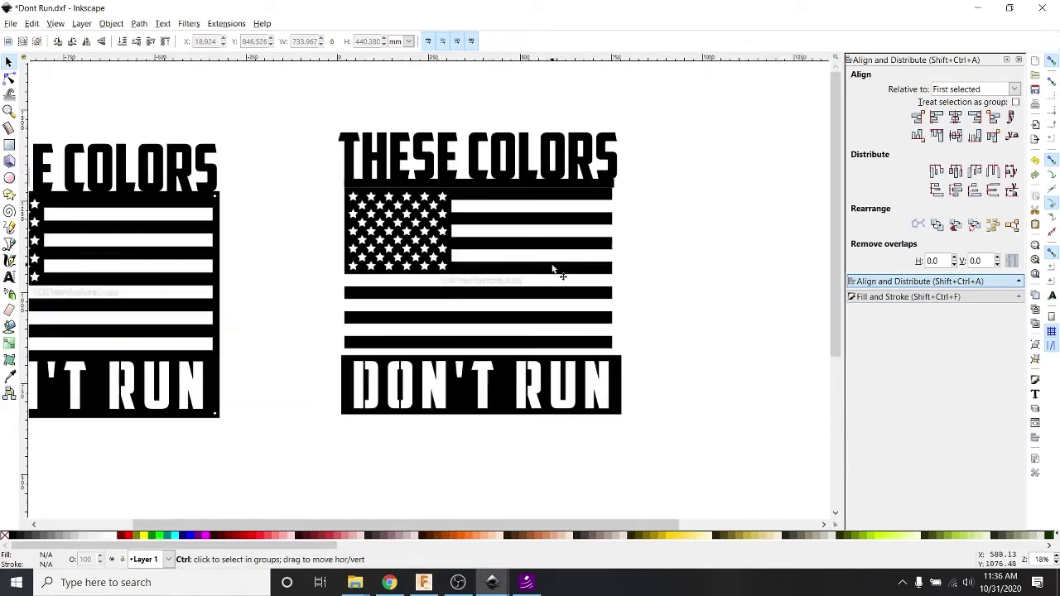
left_click(10, 145)
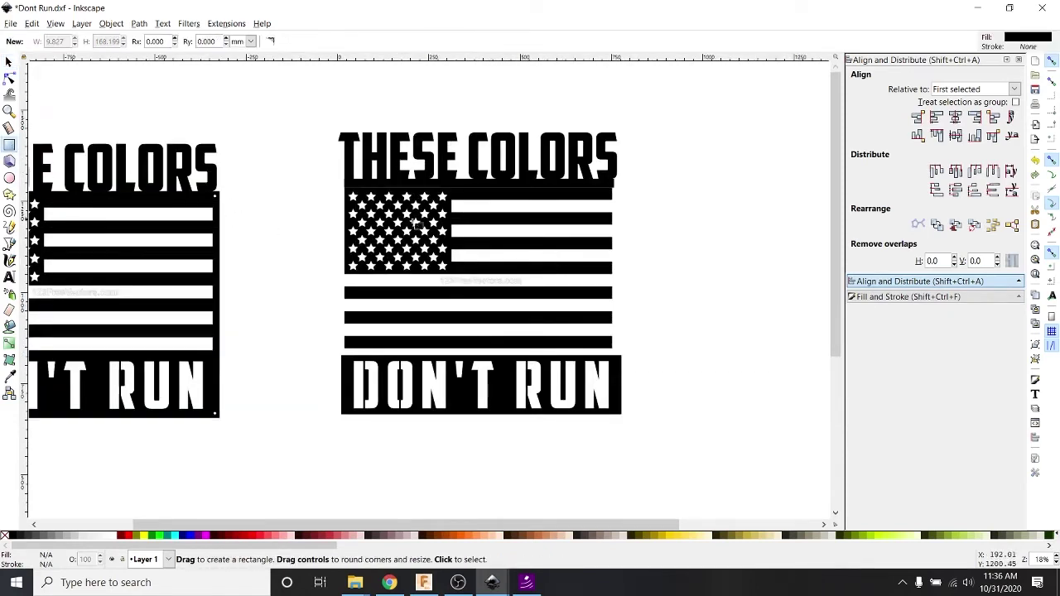
left_click_drag(337, 192, 638, 357)
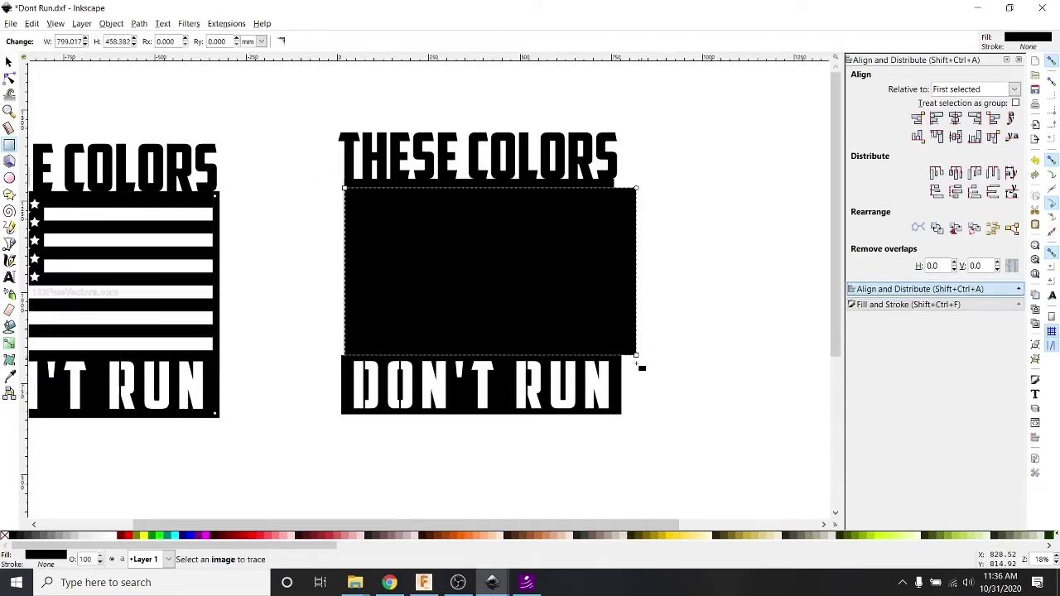
- Draw a thin vertical black bar about 26 × 493 mm, shift the large rectangle off the flag and snap the bar to the flag's left edge
left_click_drag(664, 214, 672, 394)
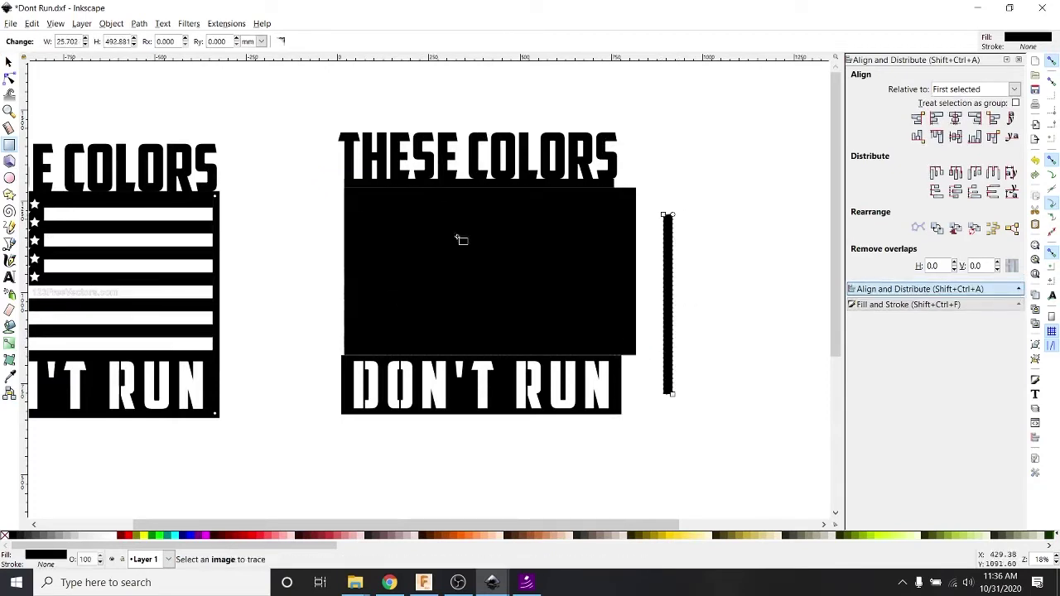
left_click(9, 63)
left_click_drag(483, 244, 754, 138)
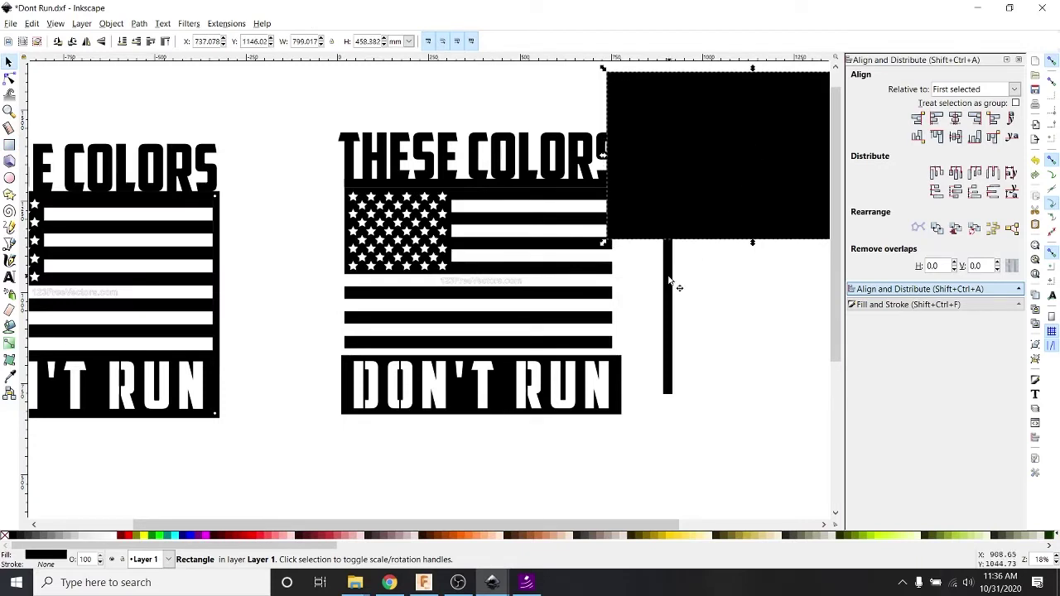
left_click_drag(668, 298, 336, 265)
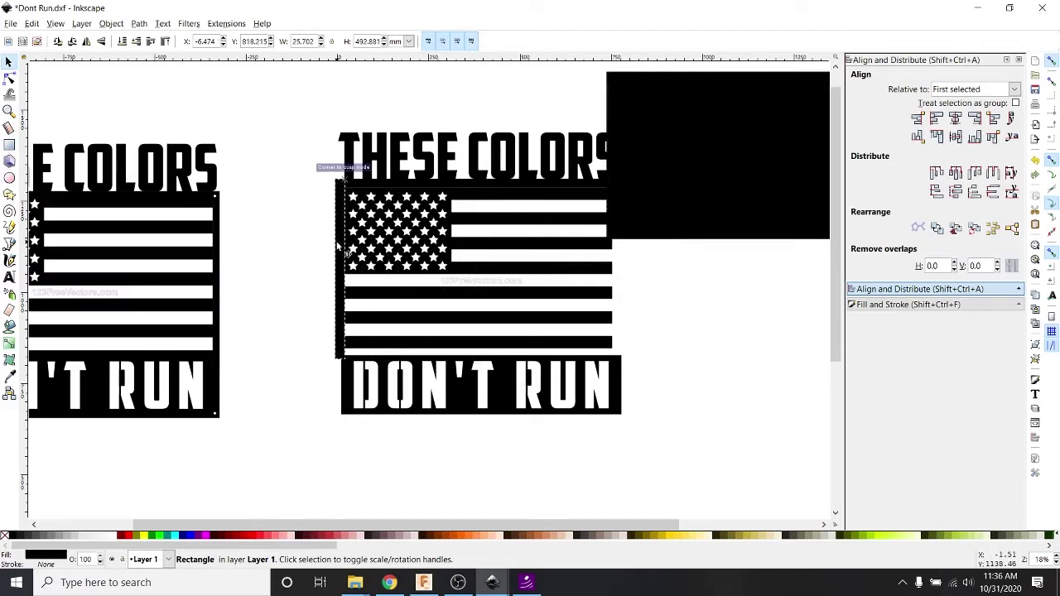
scroll(330, 263, "up", 1, "ctrl")
scroll(329, 264, "down", 1, "ctrl")
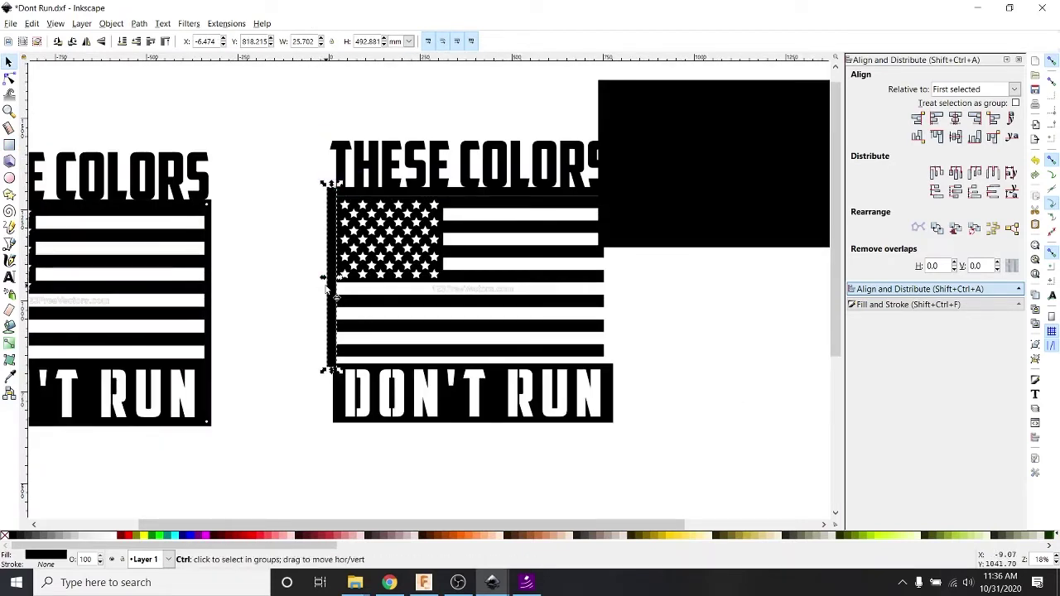
- Copy the thin vertical bar onto the flag's right edge and move the large rectangle farther away to the upper right
key("ctrl+c")
key("ctrl+v")
left_click_drag(622, 297, 606, 293)
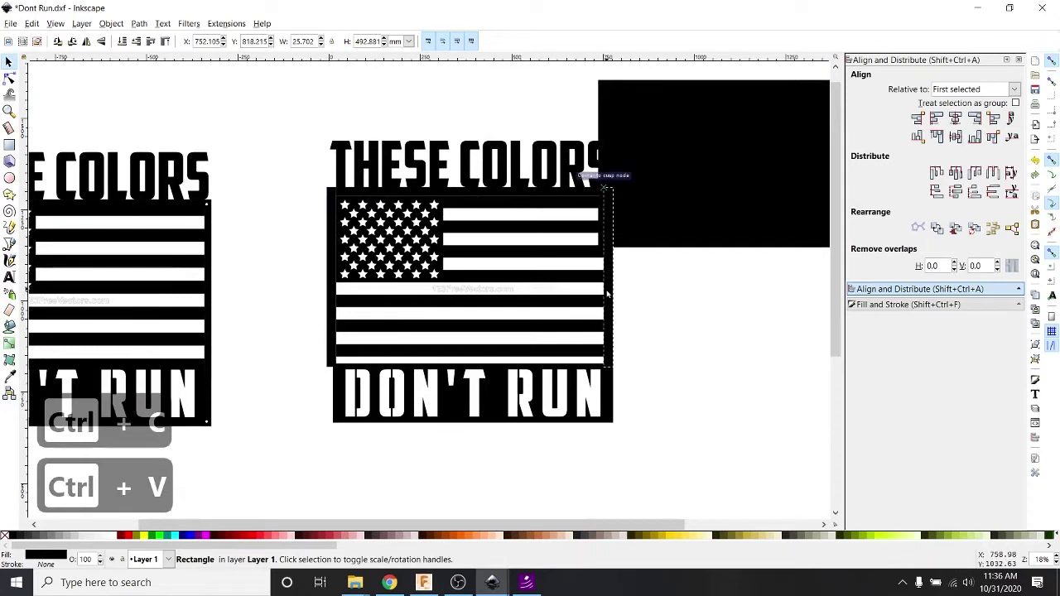
left_click(777, 194)
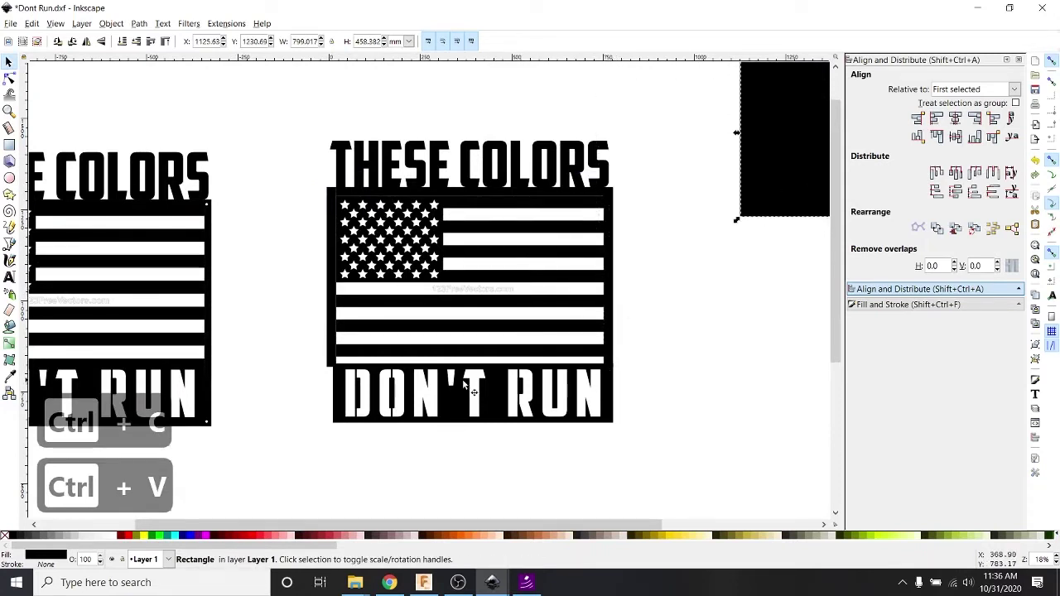
- Delete the two thin vertical bars along the flag's left and right edges
left_click(610, 298)
key("Delete")
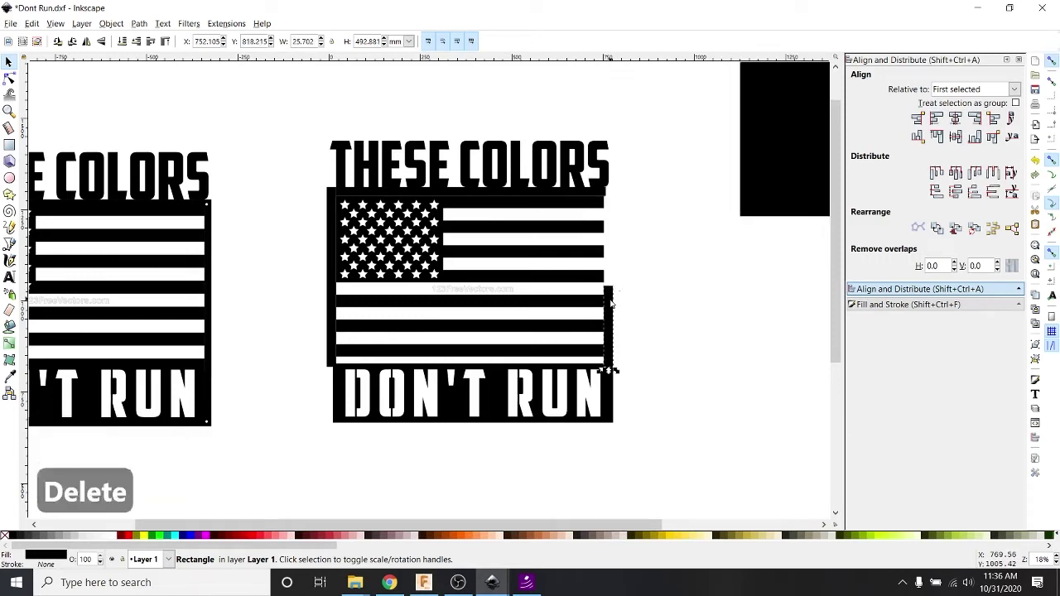
key("Delete")
left_click(332, 309)
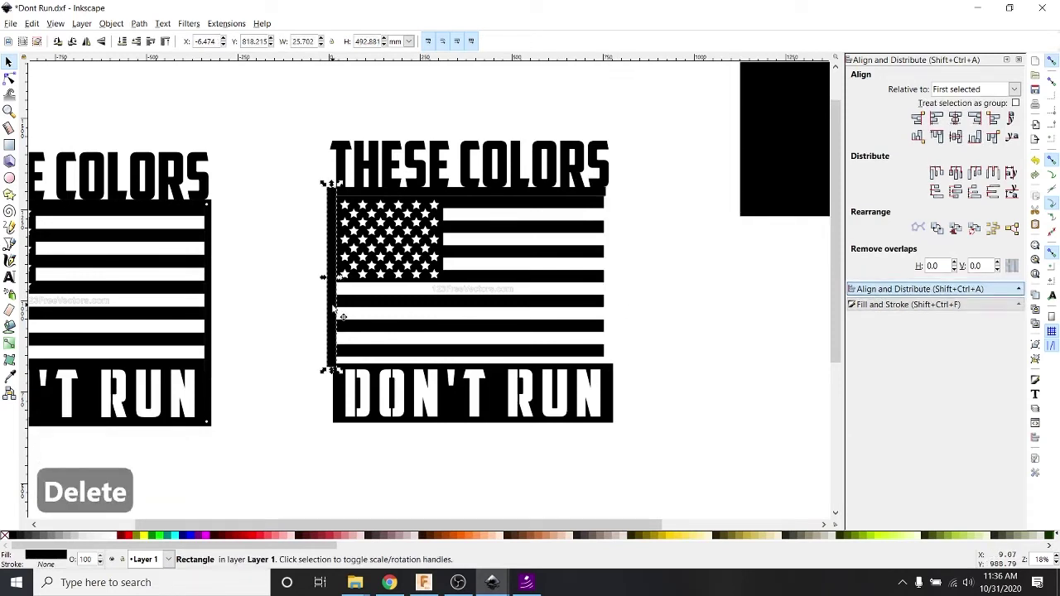
key("Delete")
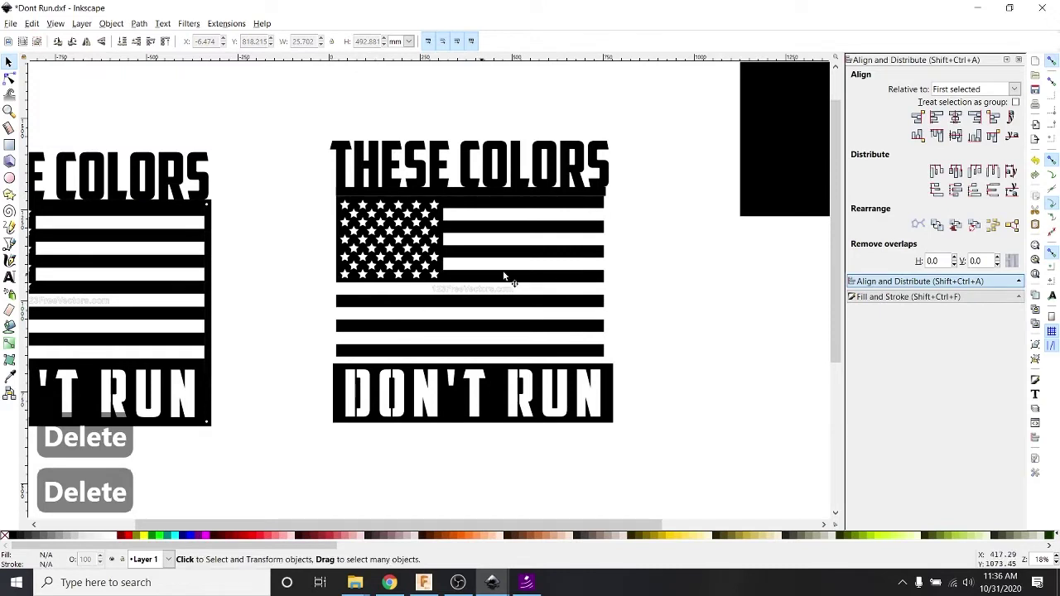
- Move the large black rectangle beside the flag and give it a flat black stroke with no fill
left_click_drag(763, 197, 702, 308)
scroll(540, 303, "down", 2, "ctrl")
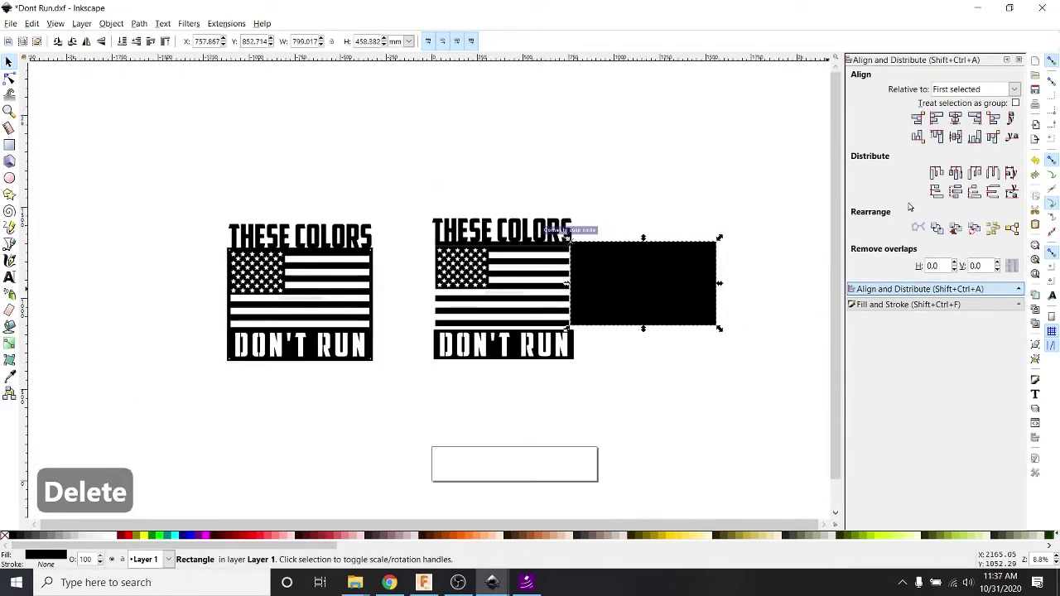
left_click(896, 309)
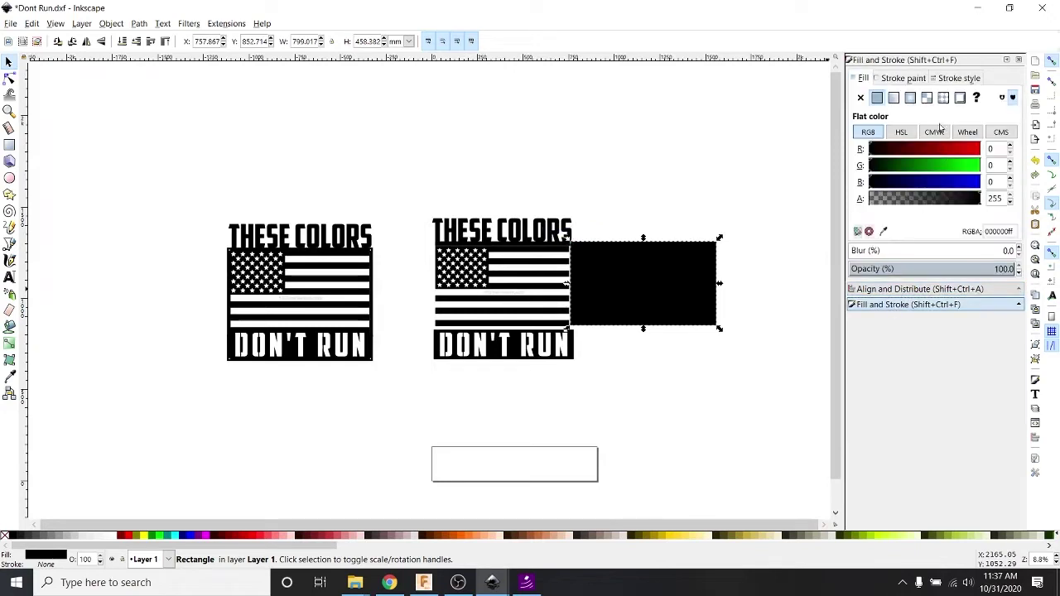
left_click(889, 80)
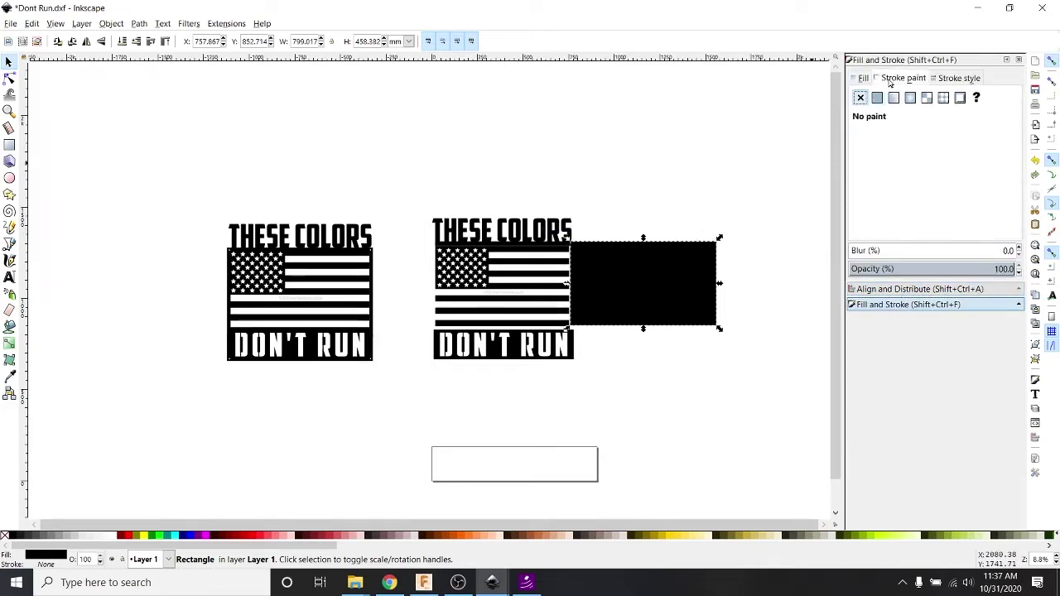
left_click(877, 98)
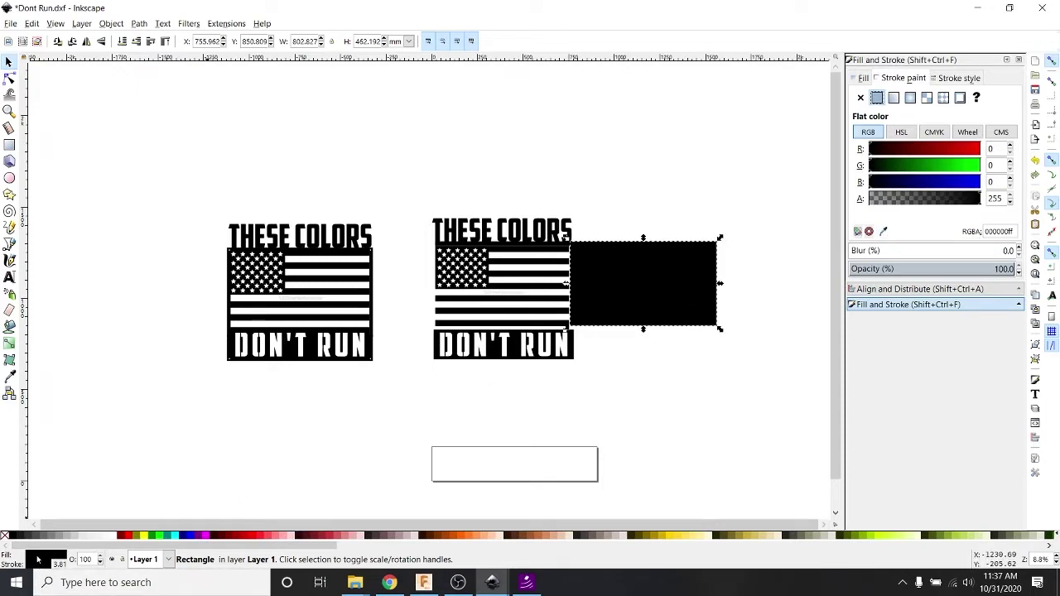
left_click(866, 84)
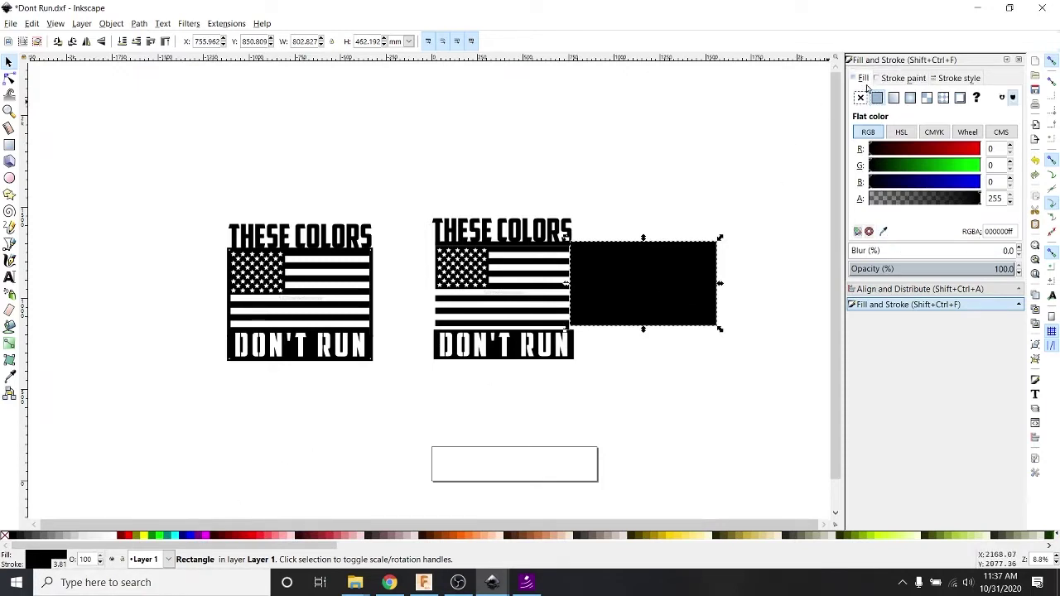
left_click(860, 98)
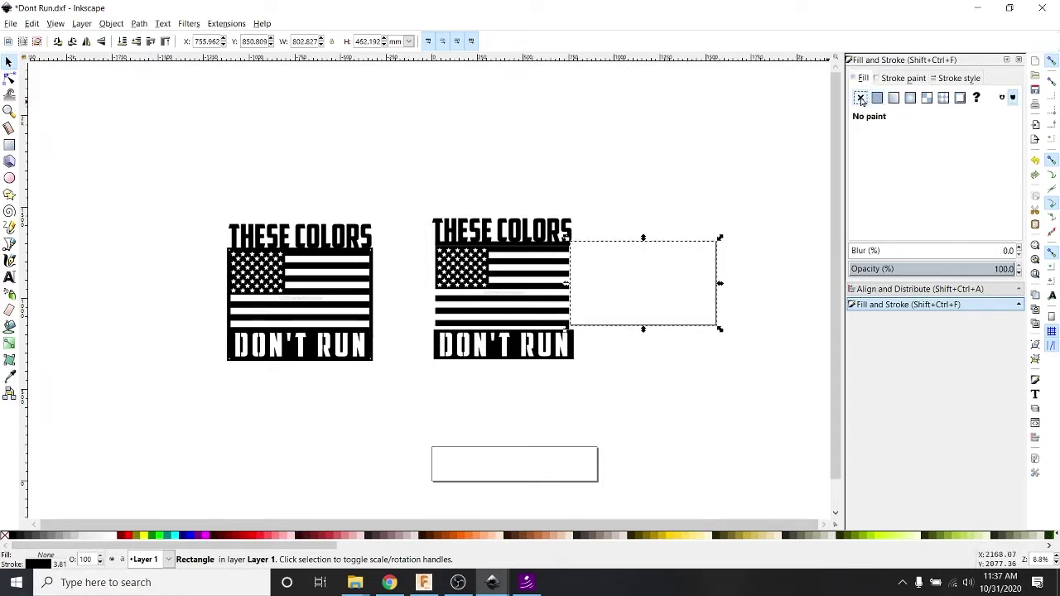
- Set the rectangle's stroke width to 1 inch to form a thick border frame
left_click(900, 79)
left_click(947, 77)
left_click(956, 101)
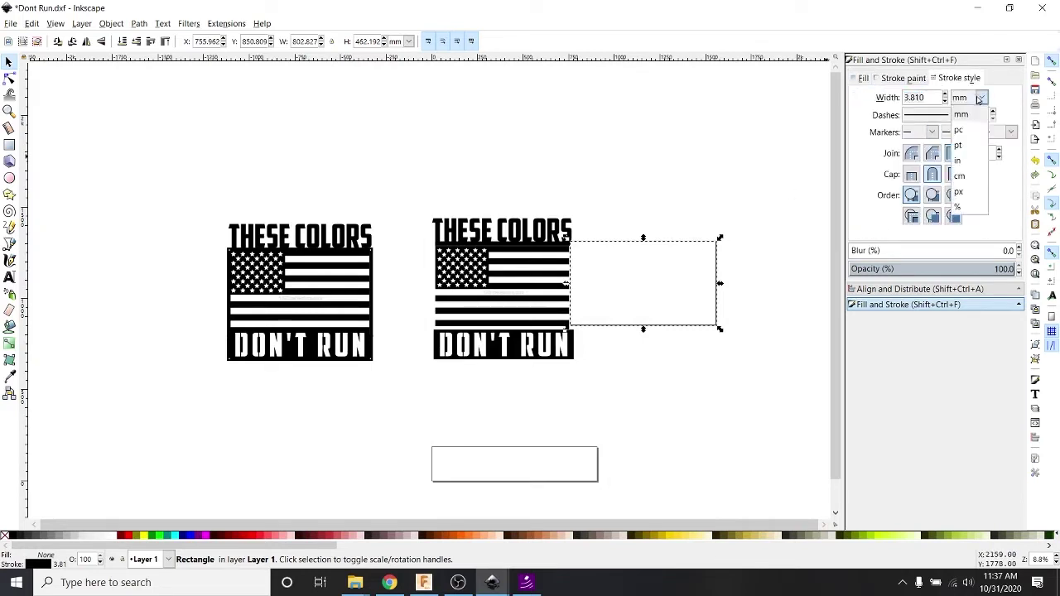
left_click(962, 154)
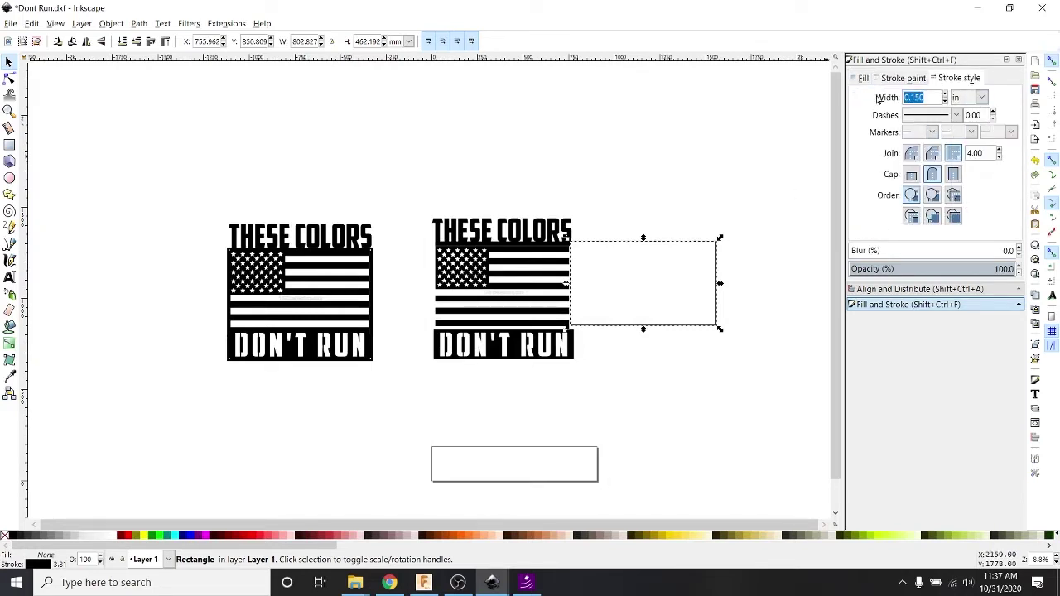
type("1")
key("Return")
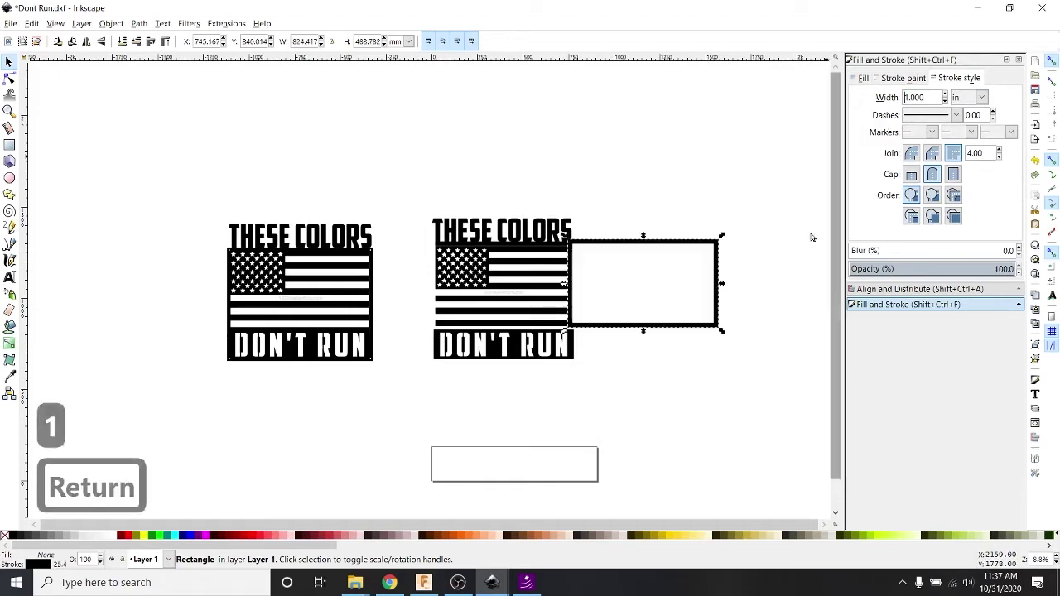
- Move the thick outlined frame over the flag, snapping its upper-left corner to the flag's upper-left corner
scroll(660, 267, "up", 2)
left_click_drag(639, 220, 365, 232)
scroll(365, 232, "up", 3)
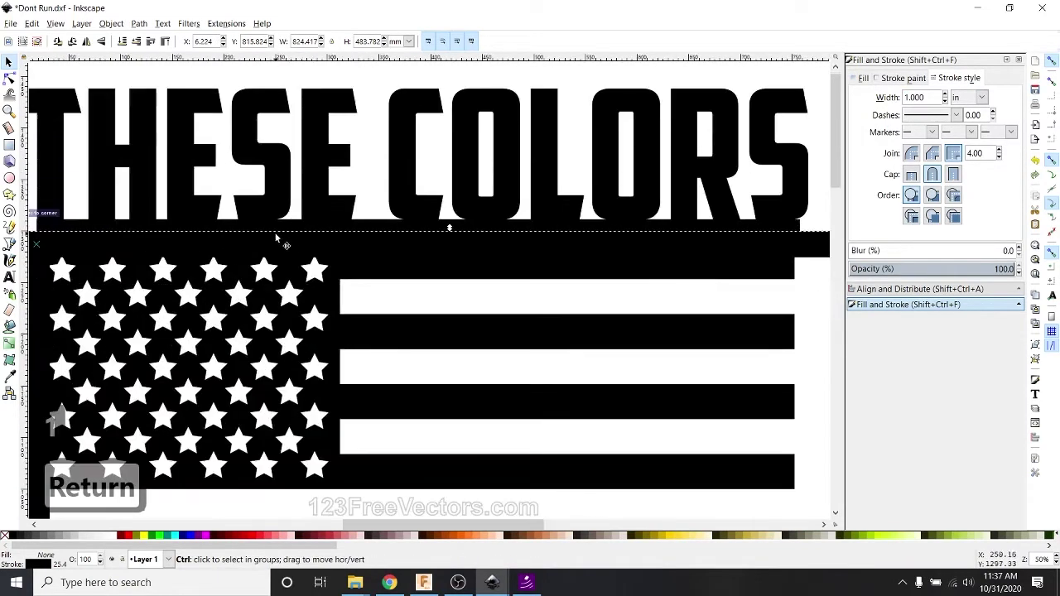
scroll(464, 212, "down", 2)
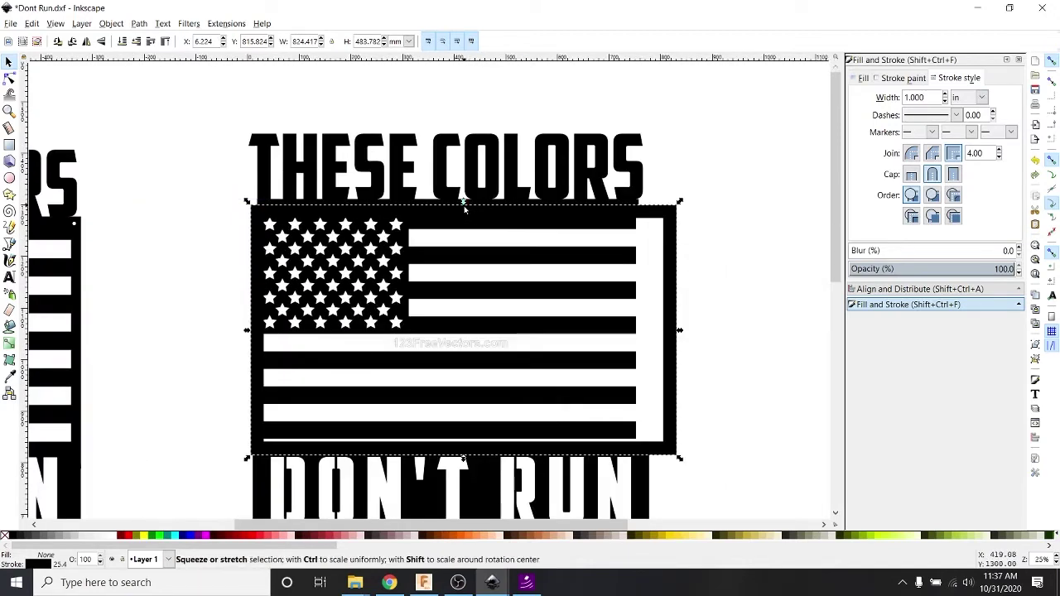
left_click_drag(463, 201, 467, 203)
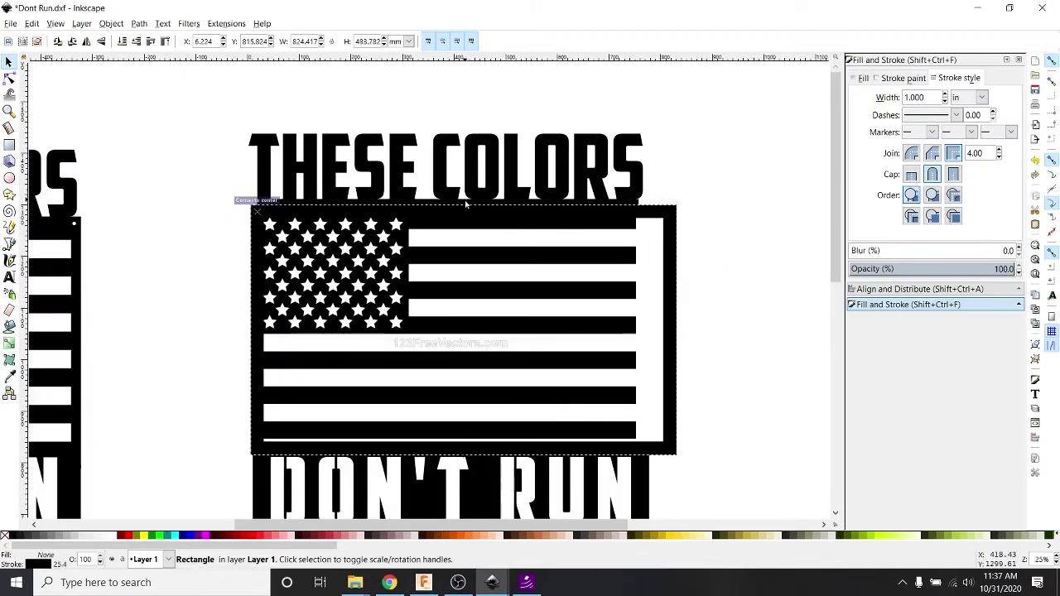
- Shrink the frame to about 766 mm wide and 455 mm high so it fits the flag's right and bottom edges
left_click_drag(680, 330, 664, 330)
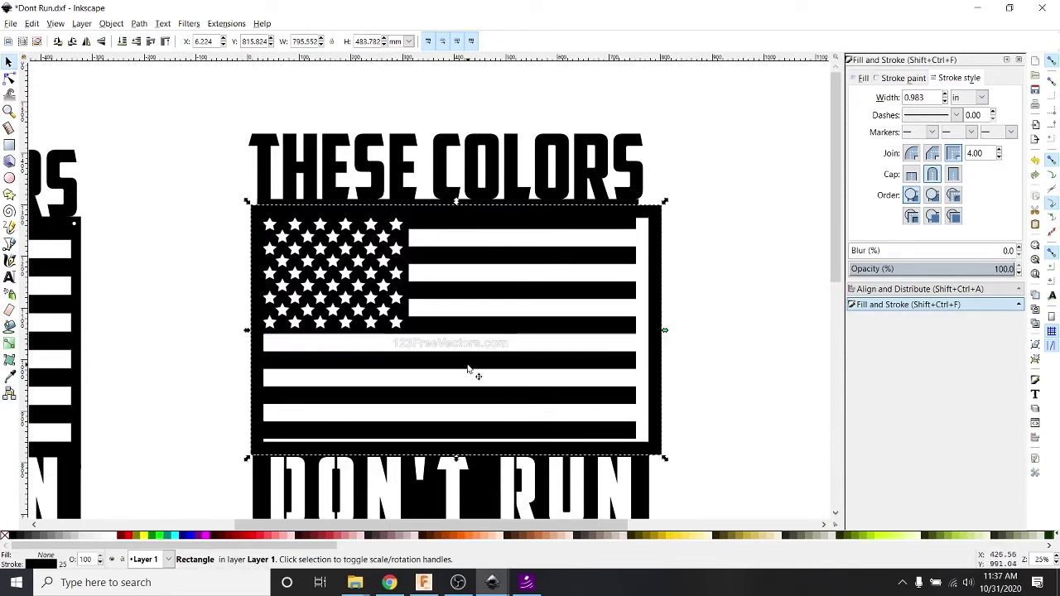
left_click_drag(664, 332, 648, 334)
scroll(648, 334, "down", 3)
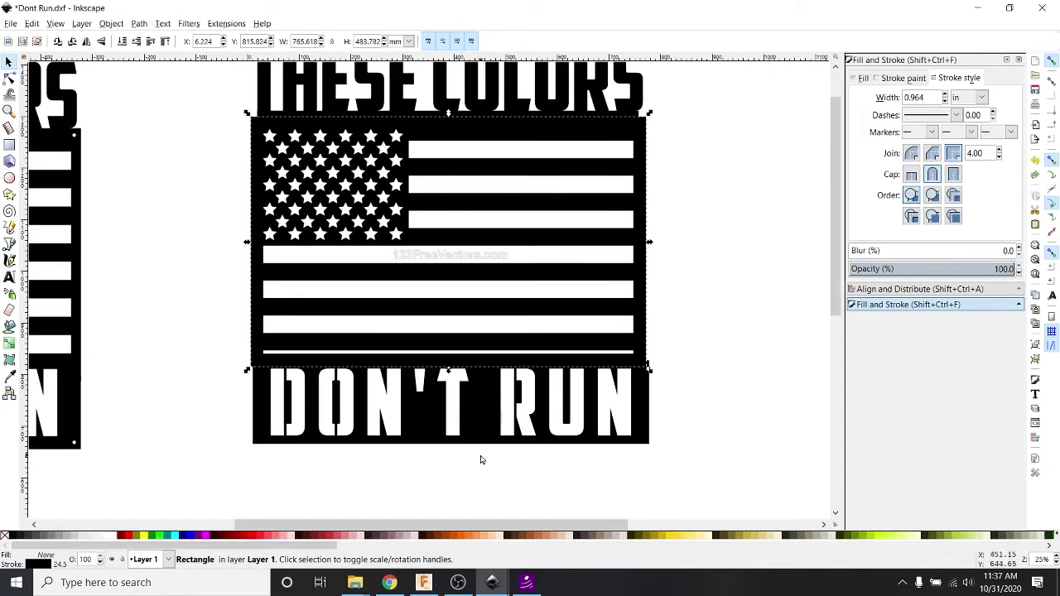
scroll(448, 379, "up", 3)
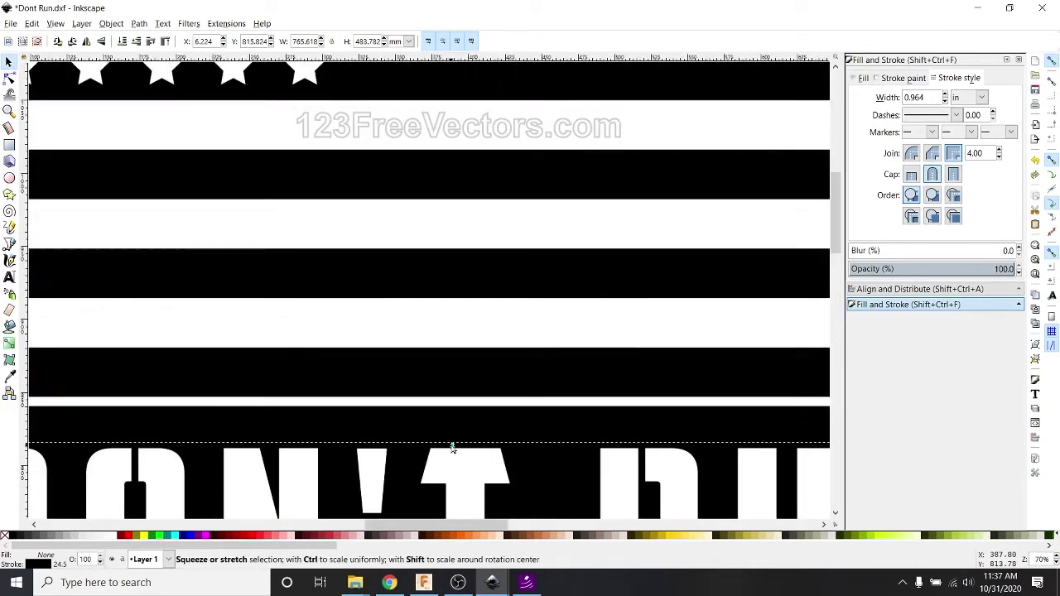
left_click_drag(452, 448, 461, 406)
scroll(462, 407, "down", 2)
scroll(476, 323, "down", 1)
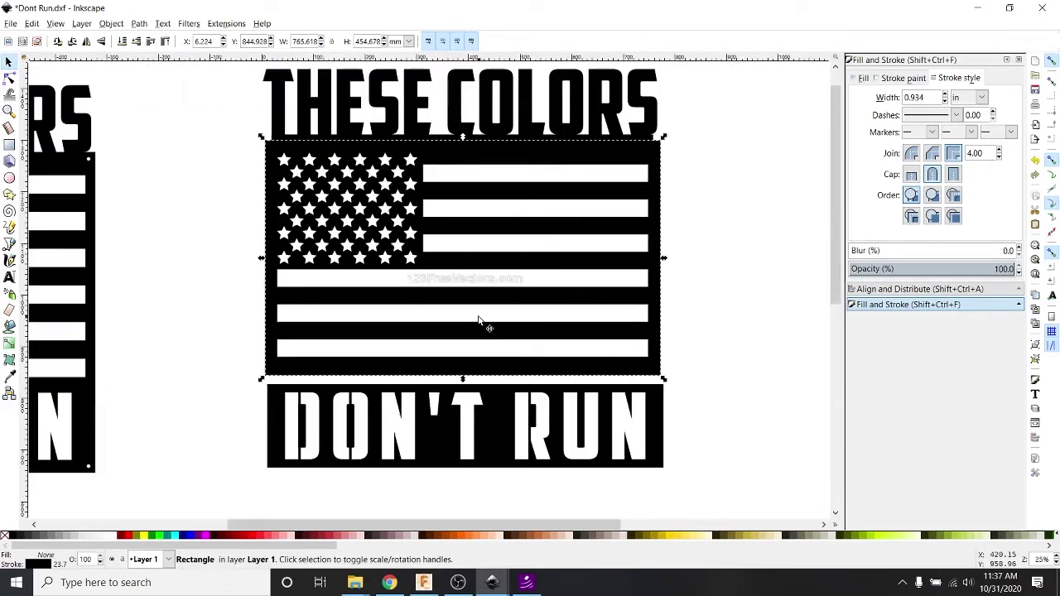
- Move the whole DON'T RUN plate, lettering included, up against the frame's bottom edge, flush with its left side
left_click(646, 494)
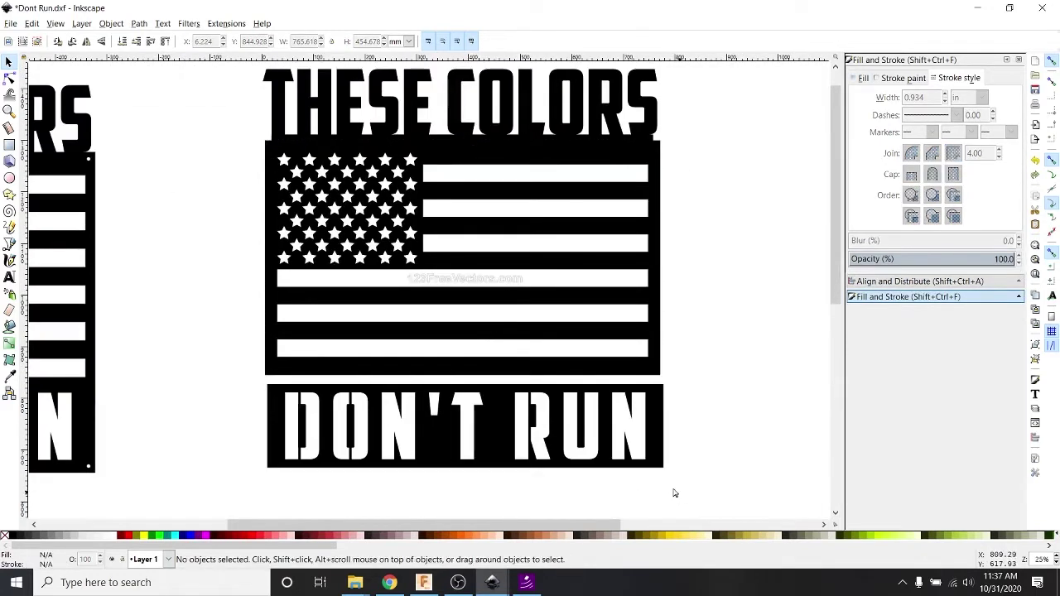
left_click_drag(679, 493, 218, 376)
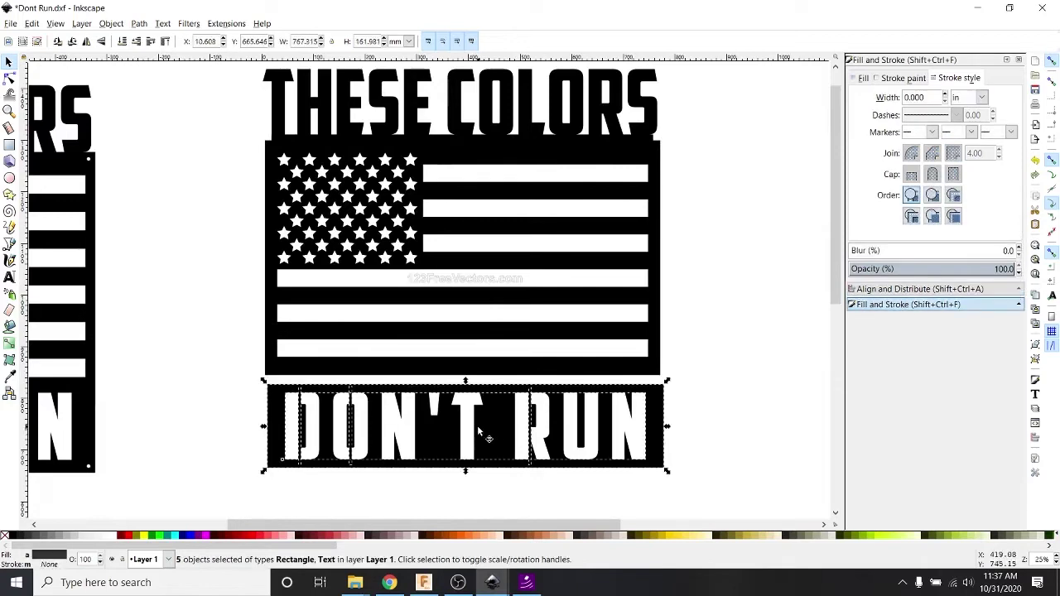
left_click_drag(477, 431, 466, 440)
scroll(278, 390, "up", 5)
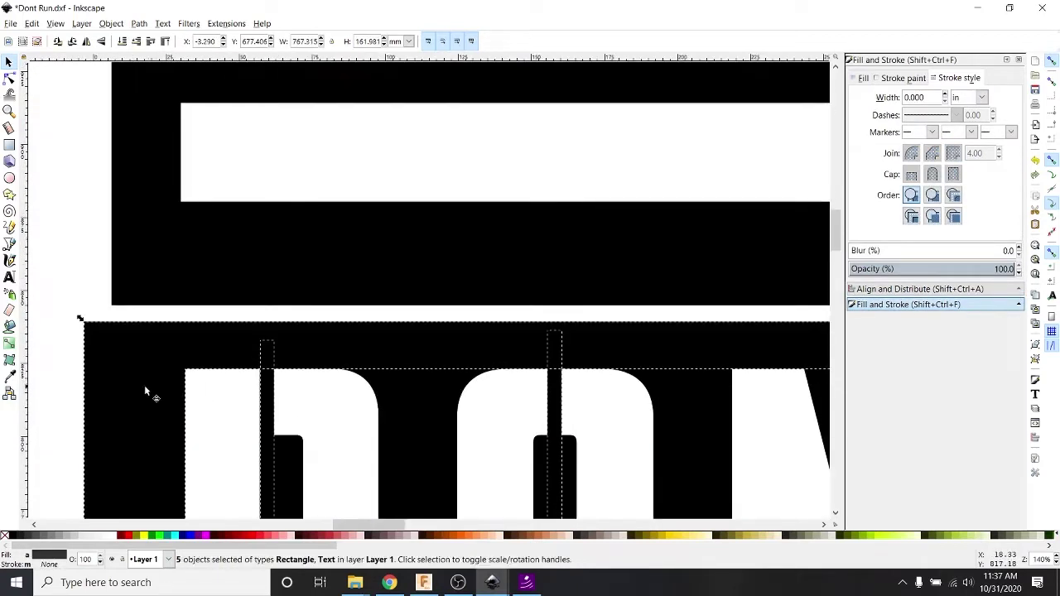
left_click_drag(145, 387, 170, 366)
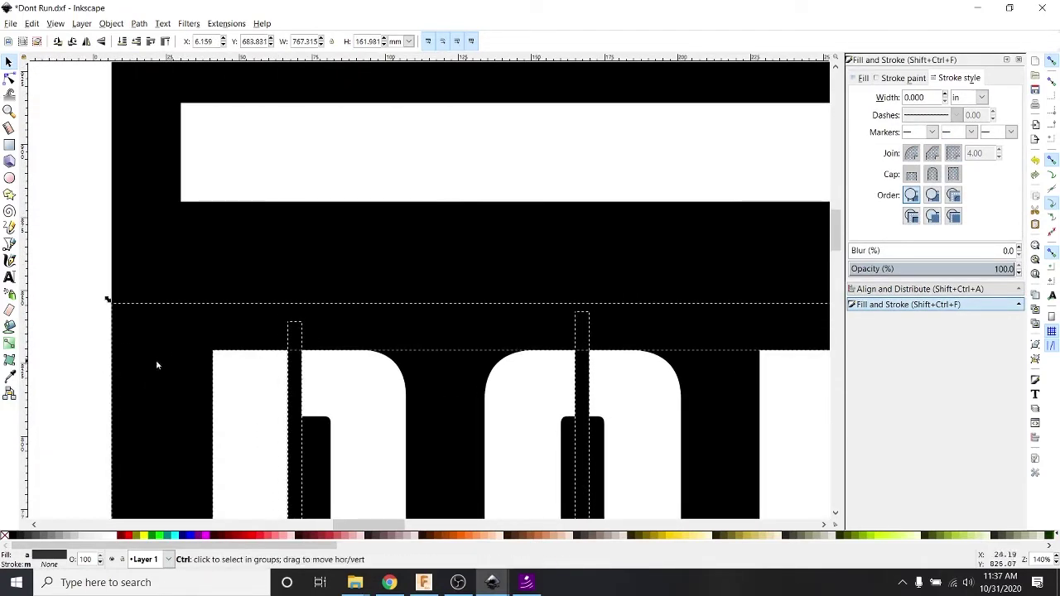
- Scale the DON'T RUN plate to about 766 mm wide so its right edge lines up with the frame
scroll(157, 365, "down", 3)
scroll(496, 347, "up", 6)
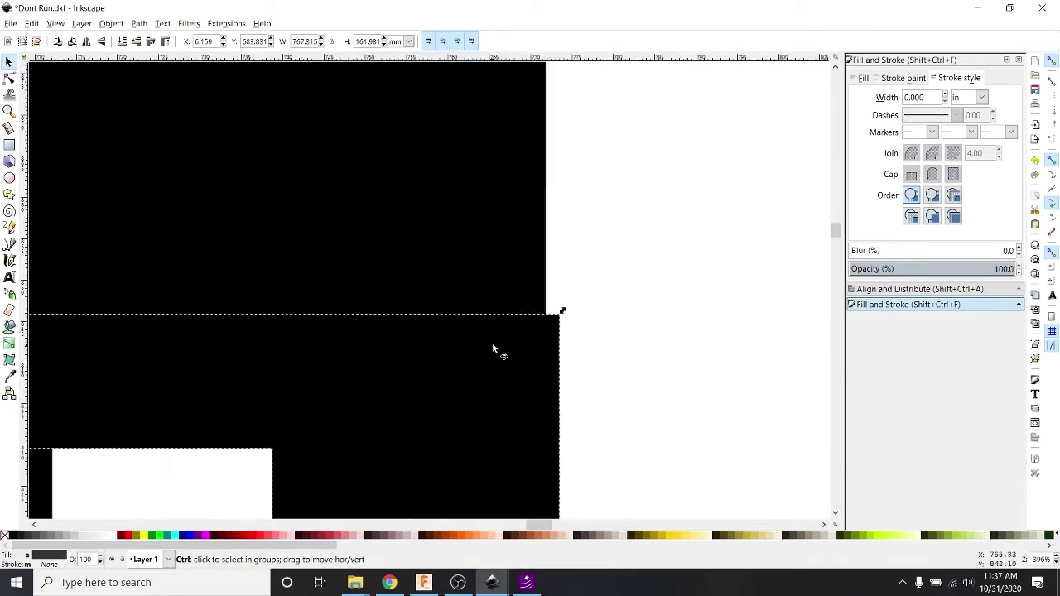
left_click_drag(563, 311, 554, 313)
scroll(571, 317, "down", 6)
scroll(578, 317, "down", 3)
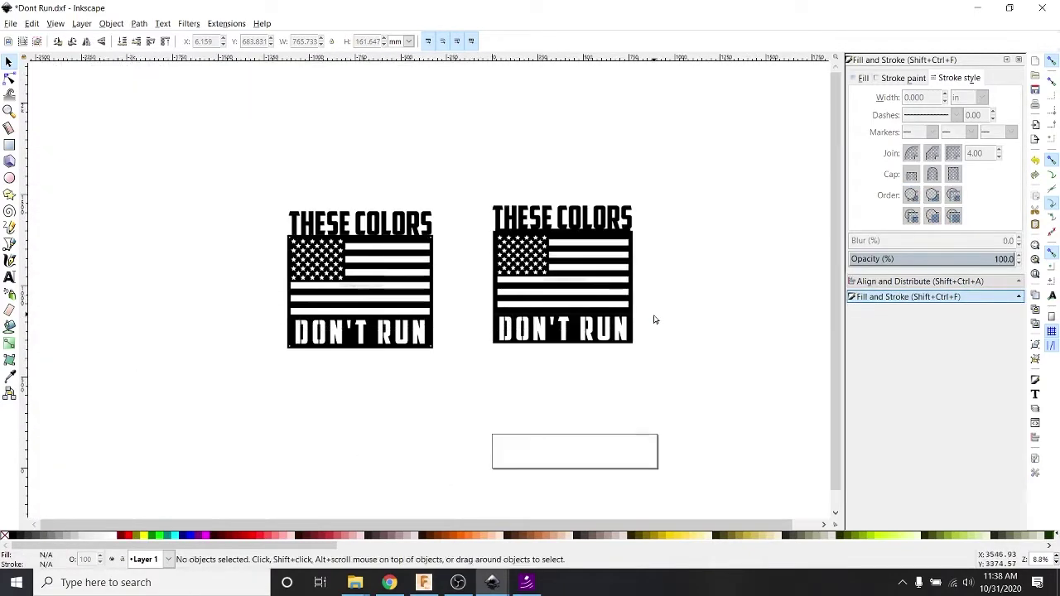
- Nudge the DON'T RUN lettering and its stencil bridges up about 16 mm within the black plate
scroll(610, 346, "up", 2)
scroll(613, 351, "up", 1)
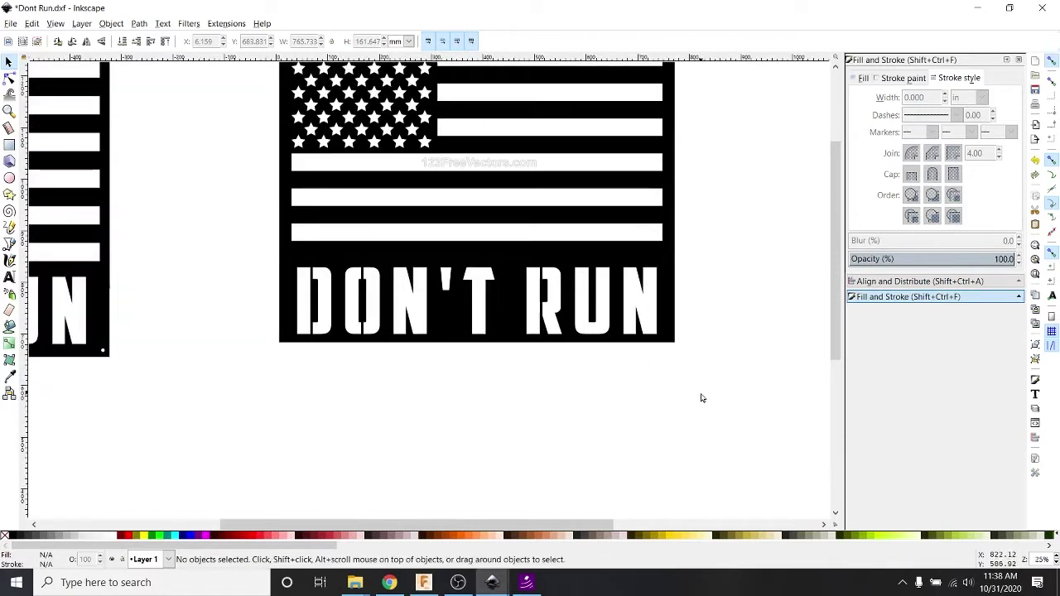
left_click_drag(701, 396, 231, 267)
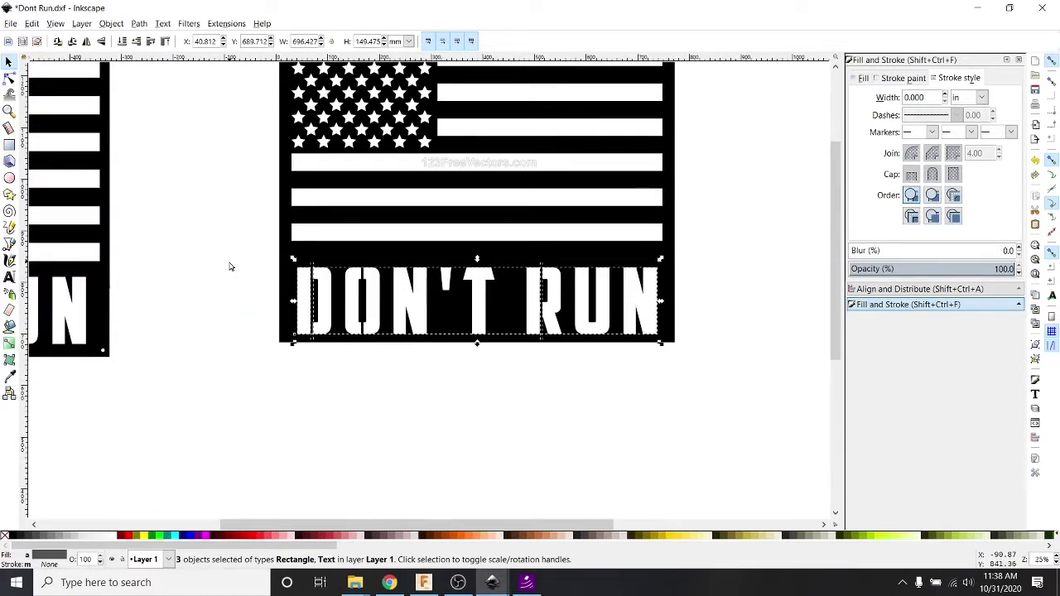
key("Up")
key("Up")
key("Up")
key("Up")
key("Up")
key("Up")
key("Up")
key("Up")
key("Up")
key("Up")
key("Up")
key("Up")
key("Up")
key("Up")
key("Up")
key("Up")
key("Up")
key("Up")
key("Up")
key("Up")
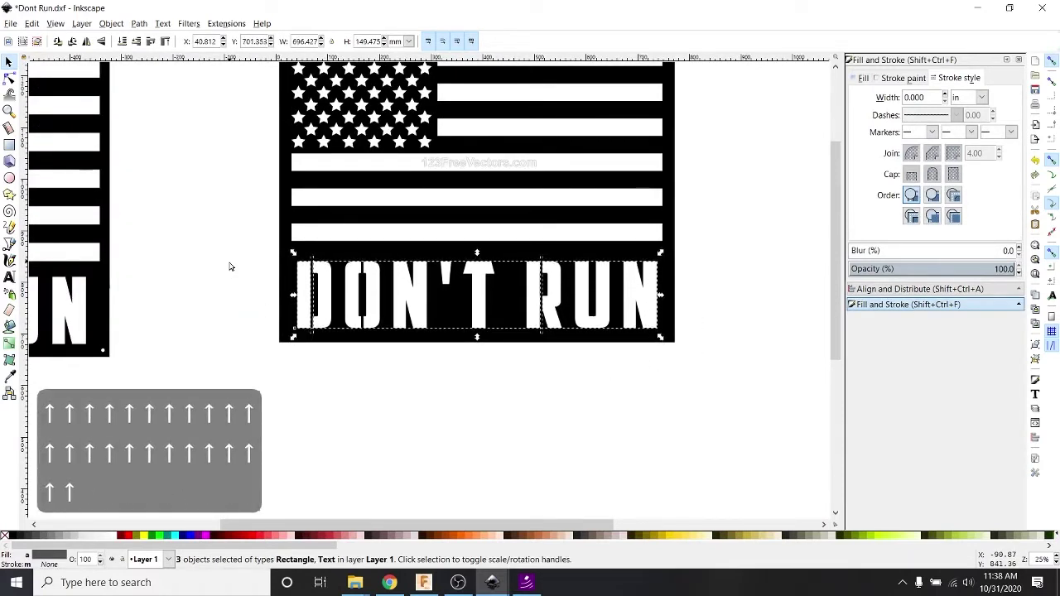
key("Up")
key("Up")
key("Up")
key("Up")
key("Up")
key("Up")
key("Up")
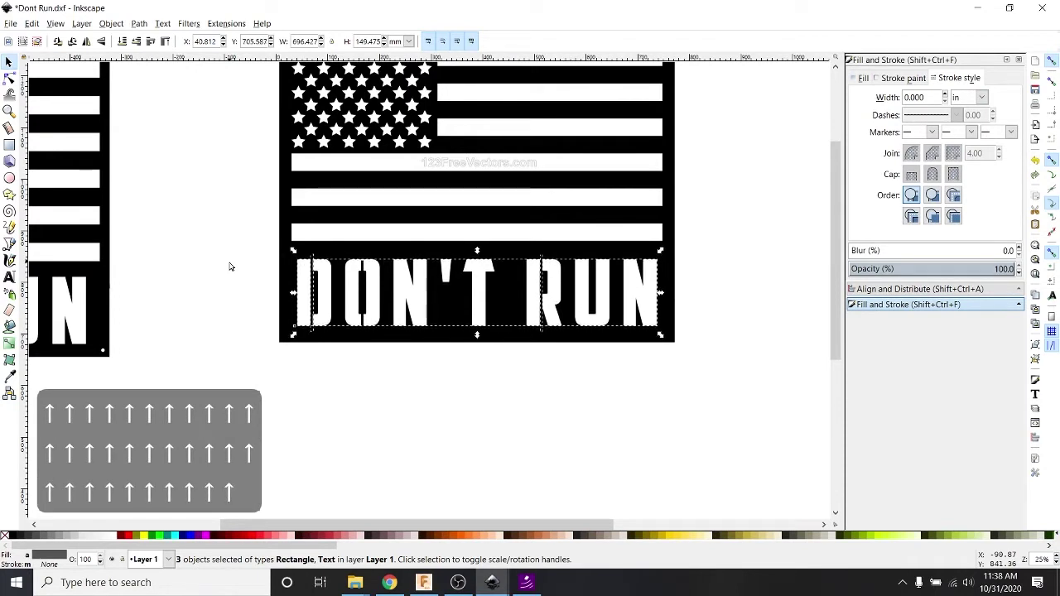
left_click(293, 373)
- Nudge the THESE COLORS lettering down about 12 mm so the letters sit directly on the frame's top edge
scroll(424, 273, "up", 4)
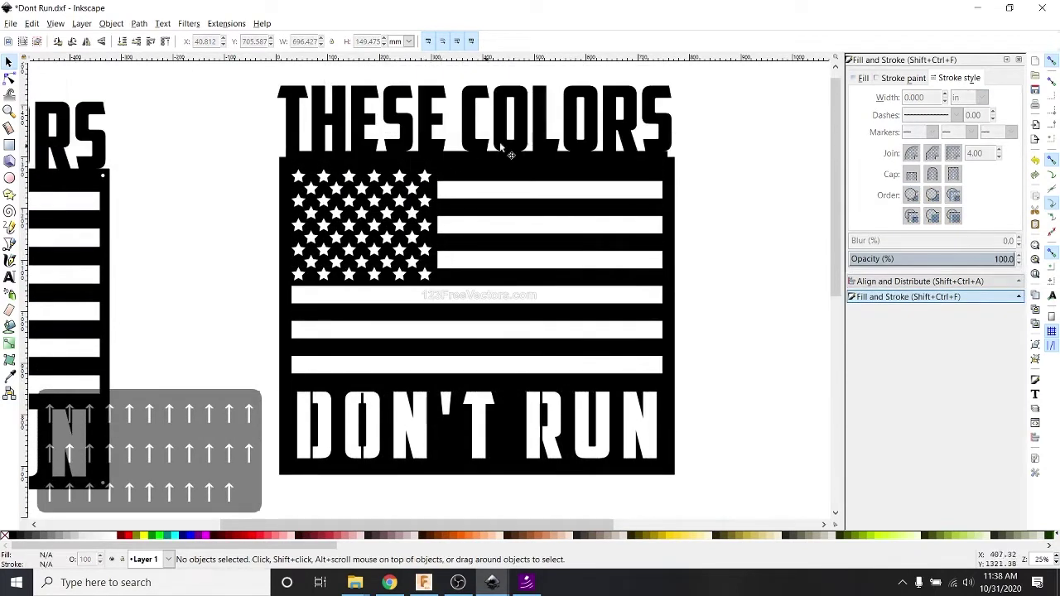
left_click(604, 133)
scroll(603, 139, "up", 2)
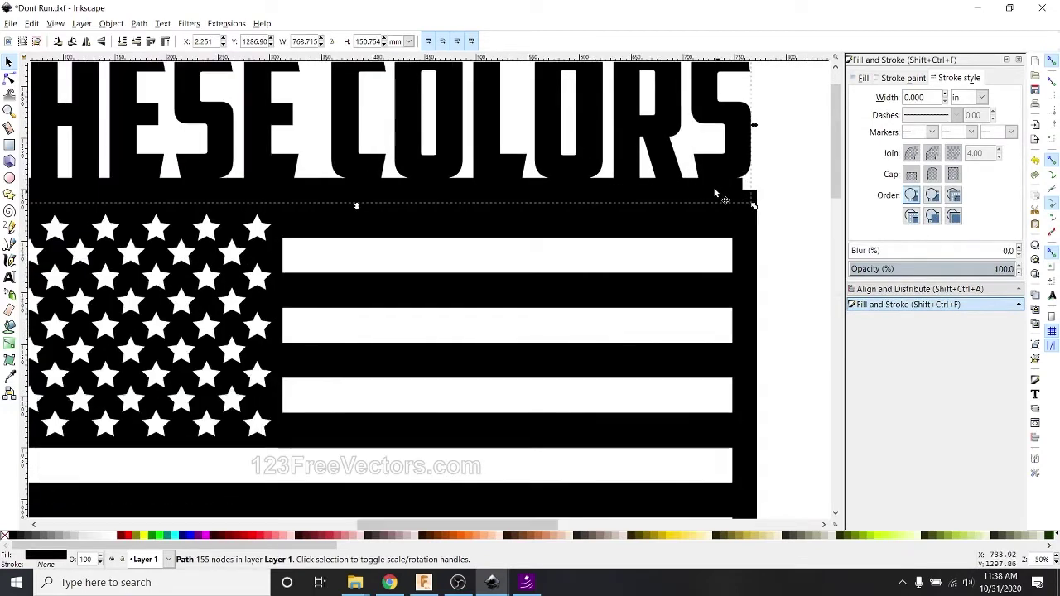
scroll(750, 192, "up", 1)
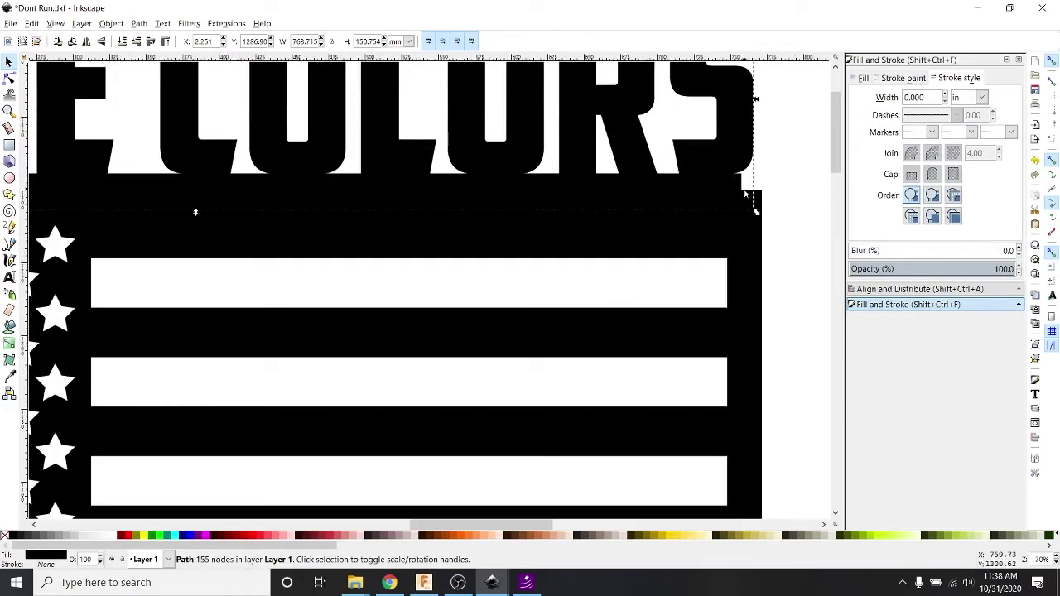
key("Down")
key("Down")
key("Down")
key("Down")
key("Down")
key("Down")
key("Down")
key("Down")
key("Down")
key("Down")
key("Down")
key("Down")
key("Down")
key("Down")
key("Down")
key("Down")
key("Down")
key("Down")
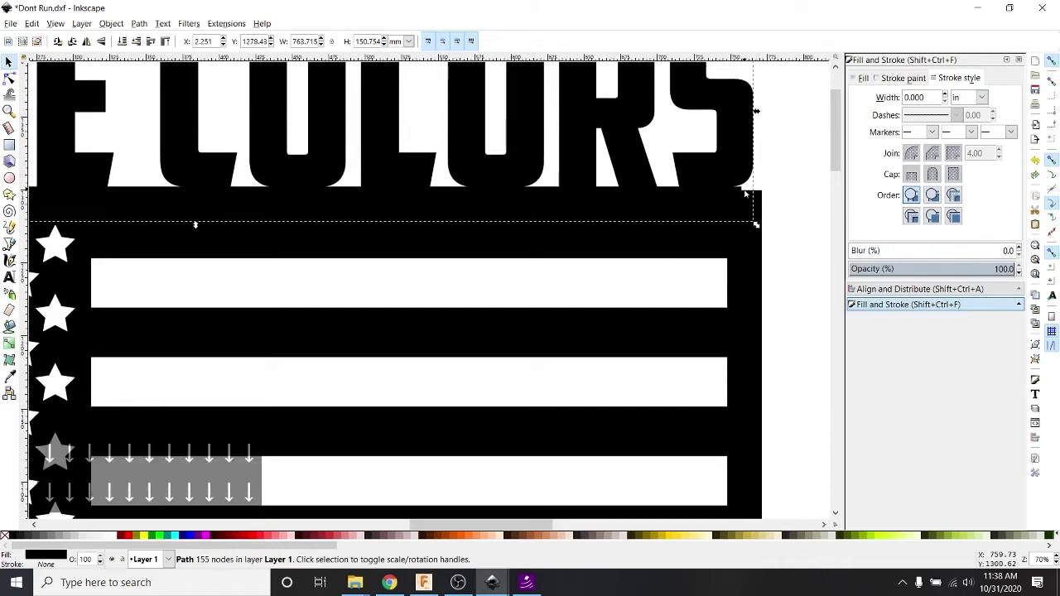
key("Down")
key("Down")
key("Down")
key("Down")
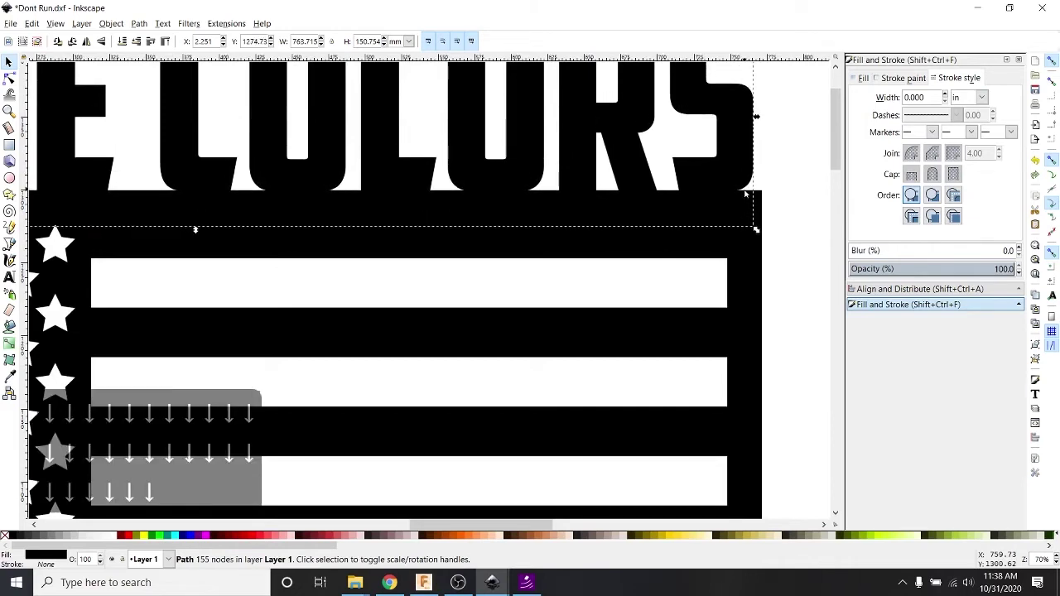
scroll(750, 193, "down", 2)
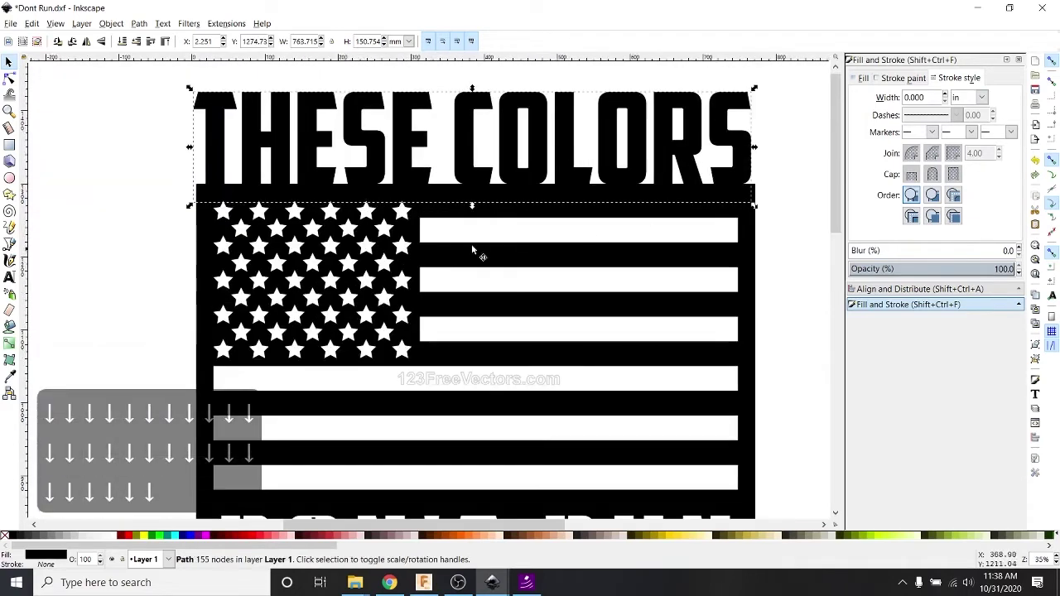
left_click(776, 296)
- Draw a white circle about 22 mm across in the frame's upper-left corner, just below the THESE COLORS lettering
scroll(401, 158, "down", 3)
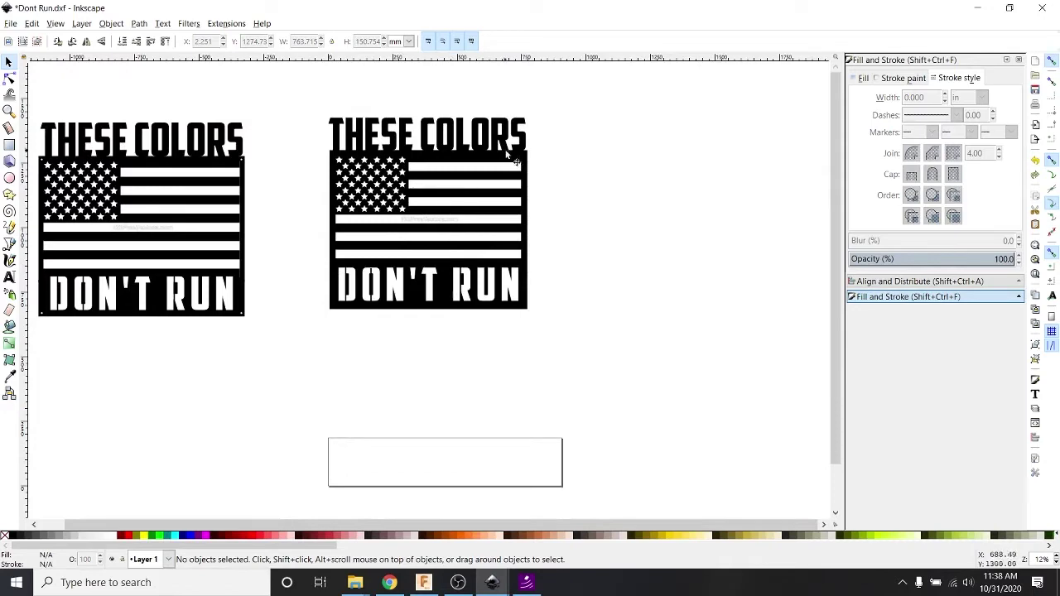
scroll(417, 163, "up", 4)
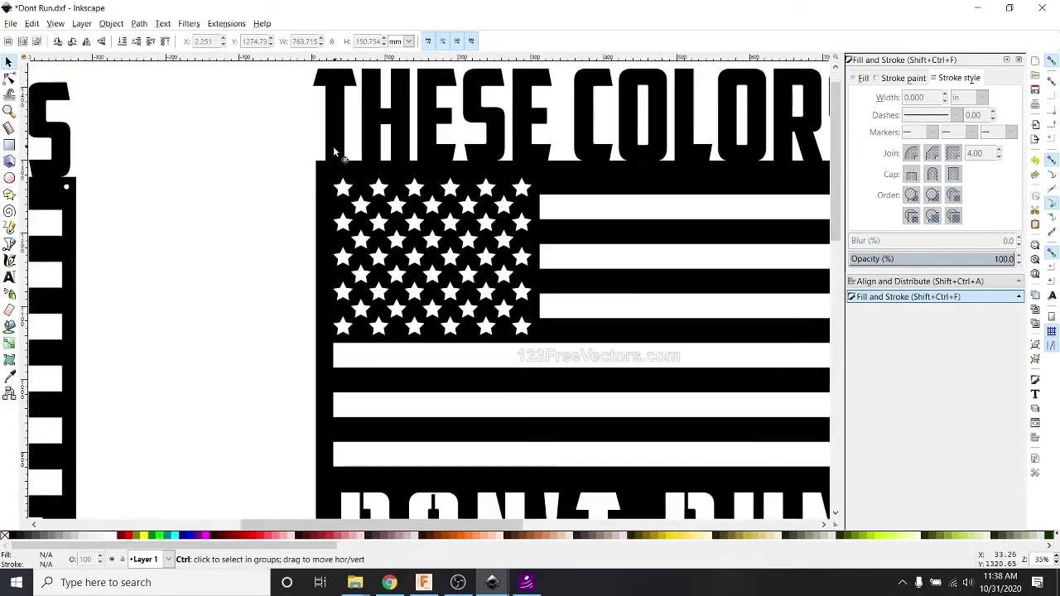
left_click(10, 178)
scroll(323, 166, "up", 3)
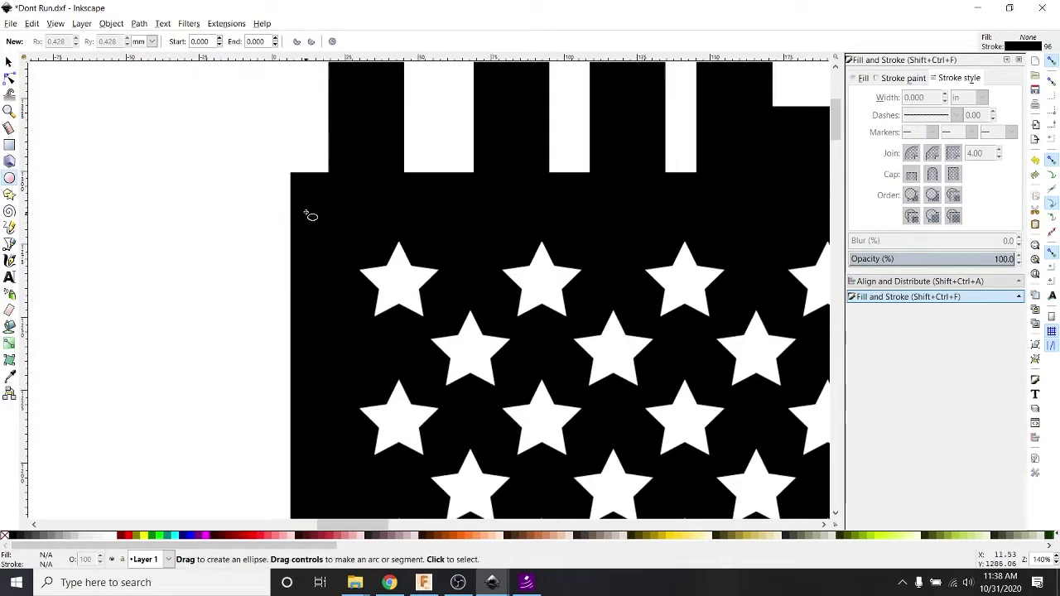
mouse_move(275, 178)
left_mouse_down()
mouse_move(486, 362)
mouse_move(504, 395)
left_mouse_up()
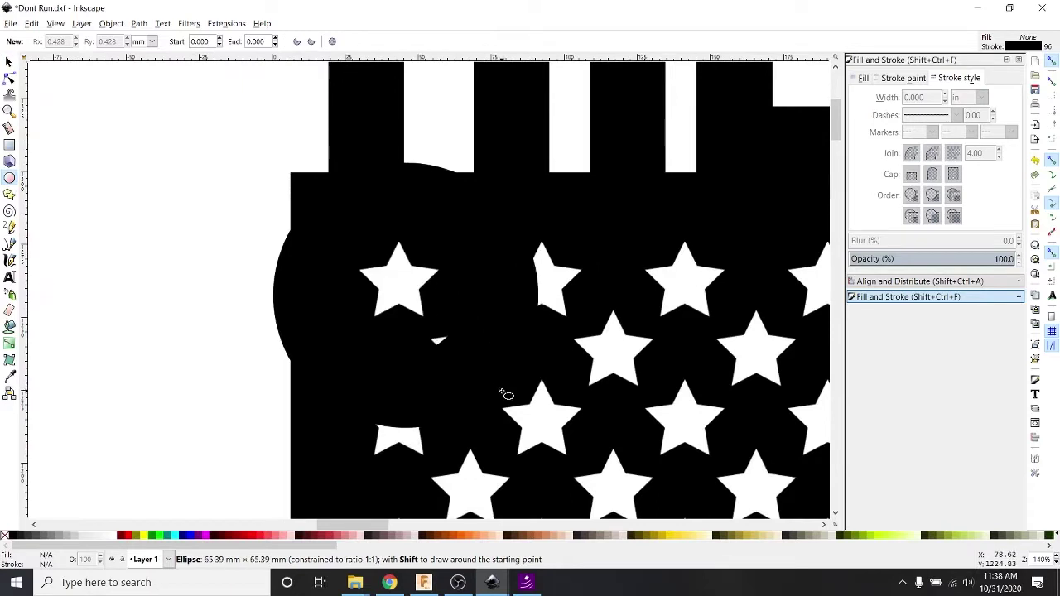
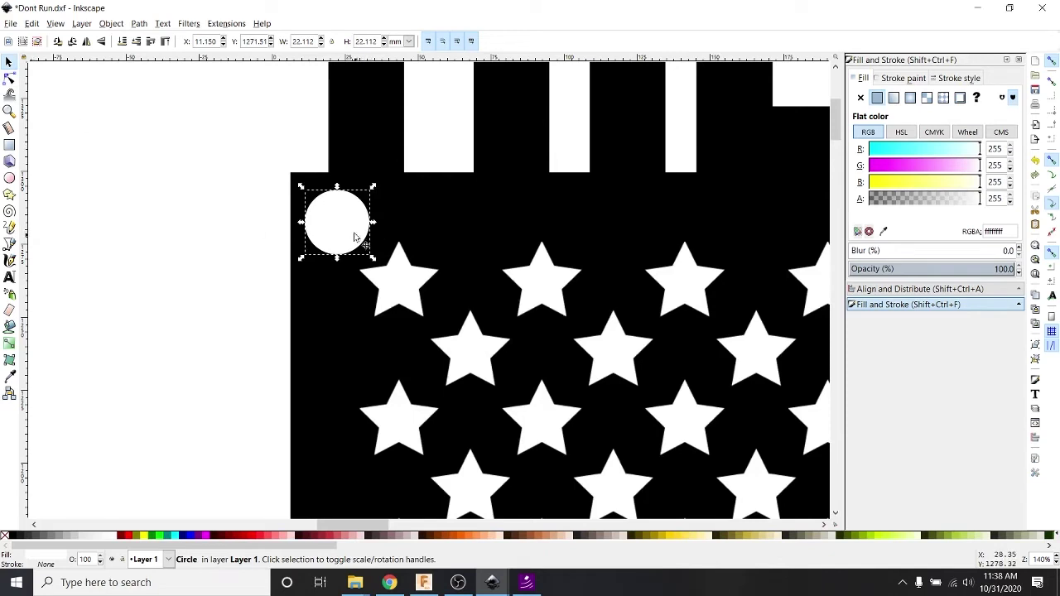
- Switch the measurement units to inches and set the circle's width and height to 0.27 in
left_click(408, 41)
left_click(409, 103)
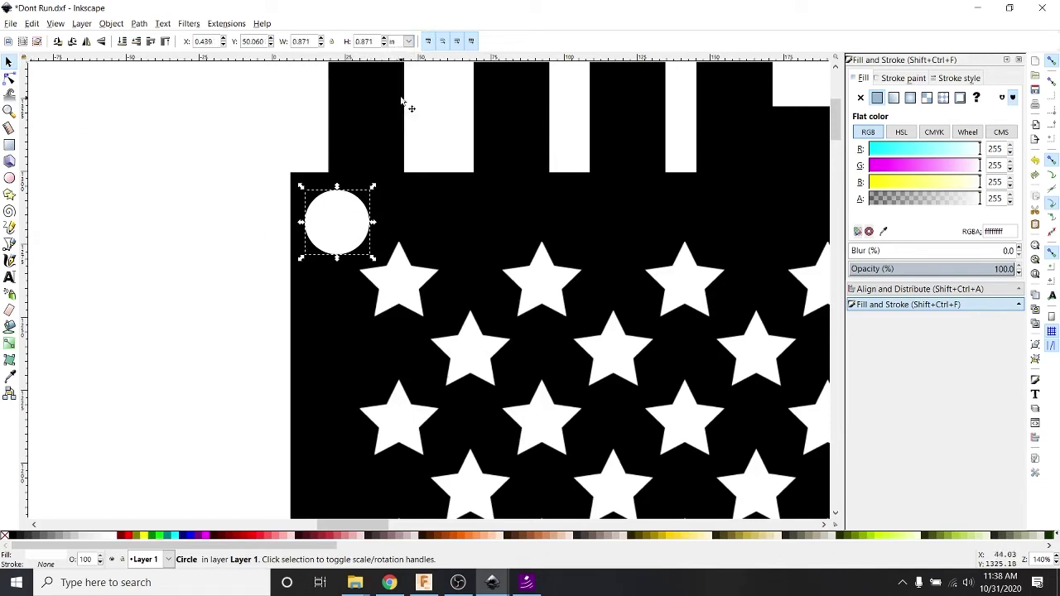
left_click_drag(312, 41, 270, 43)
type(".27")
key("Tab")
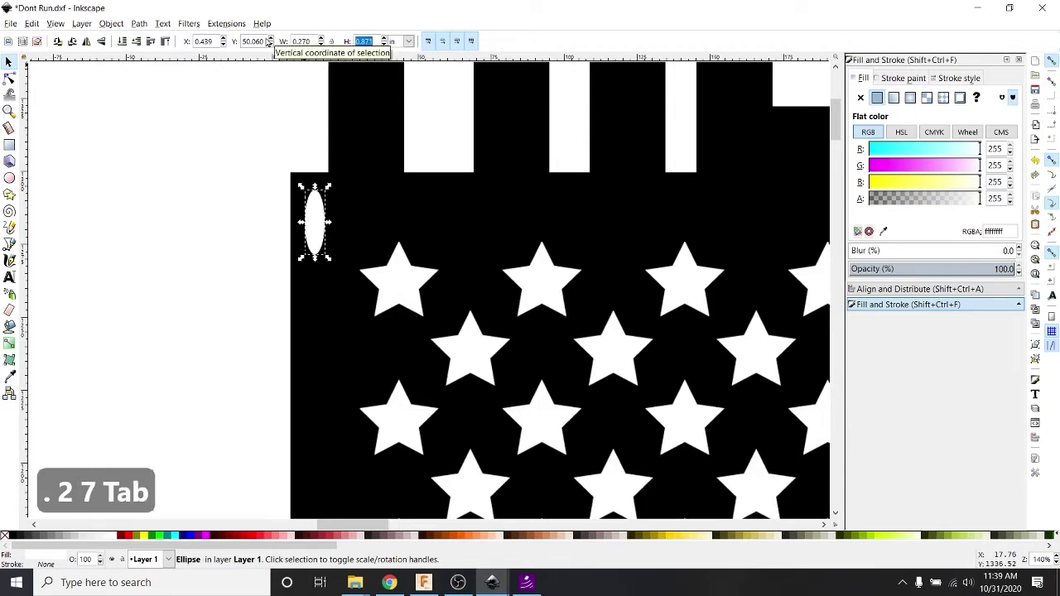
type(".27")
key("Tab")
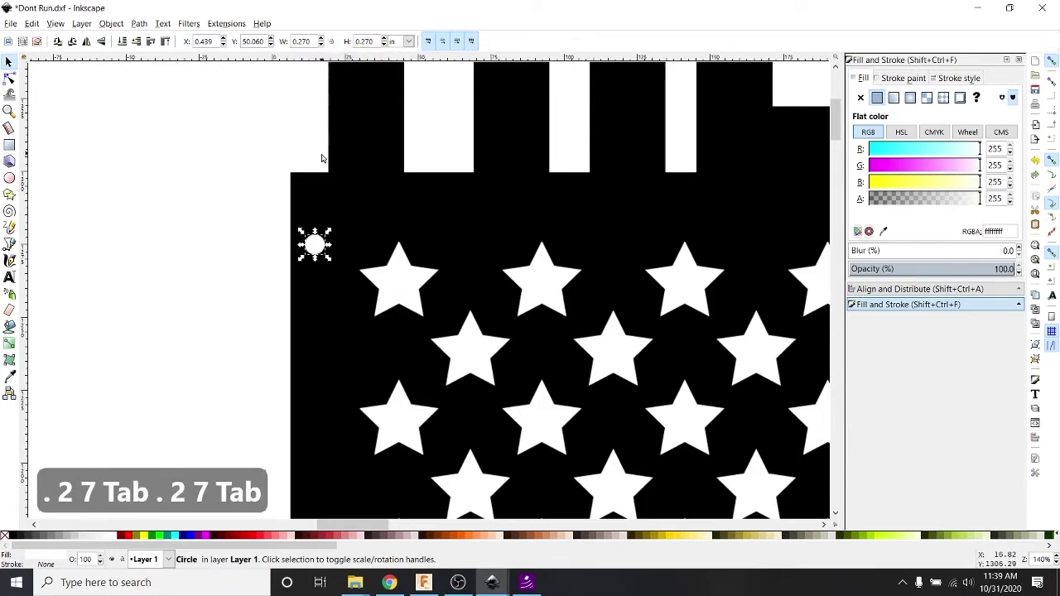
- Place the small hole close to the frame's upper-left corner
scroll(319, 224, "up", 2)
left_click_drag(314, 270, 312, 177)
left_click(321, 201)
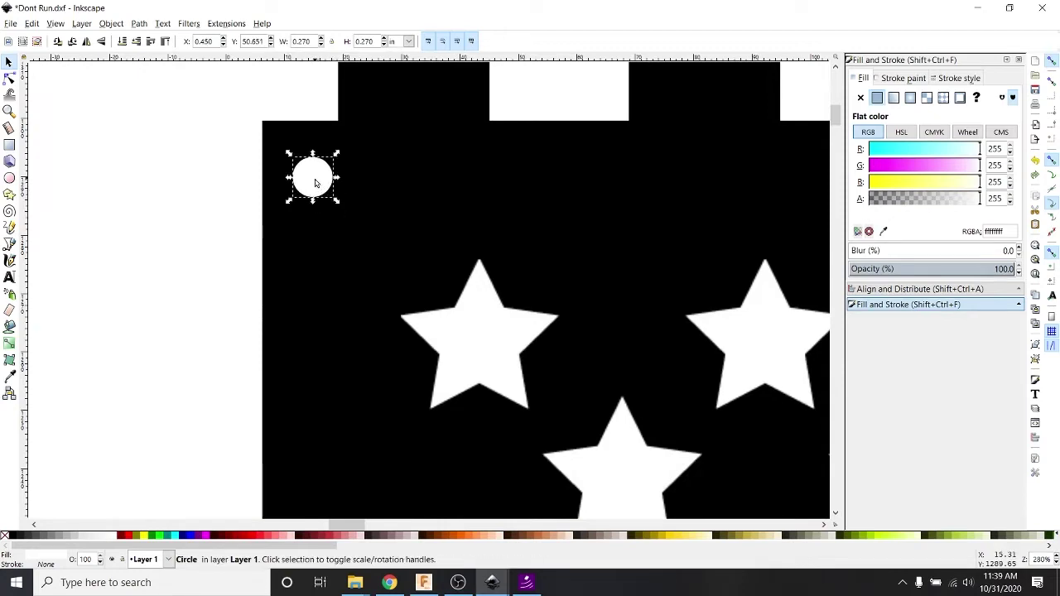
scroll(310, 175, "down", 6)
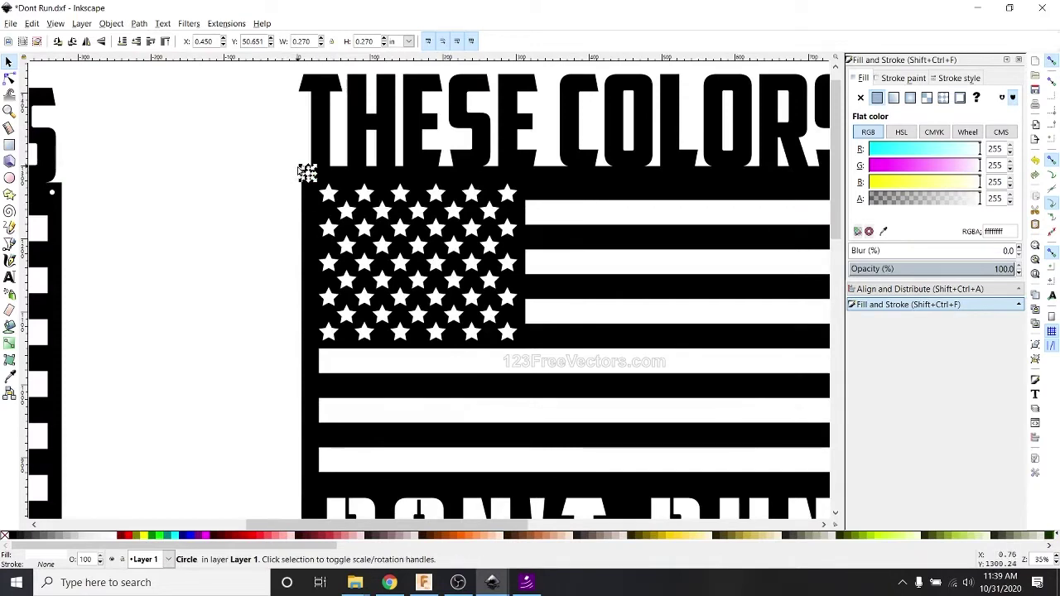
- Shift the hole aside and draw a green square about 17.4 mm wide in the frame's upper-left corner as a spacing guide
scroll(307, 173, "up", 4)
left_click_drag(339, 198, 396, 218)
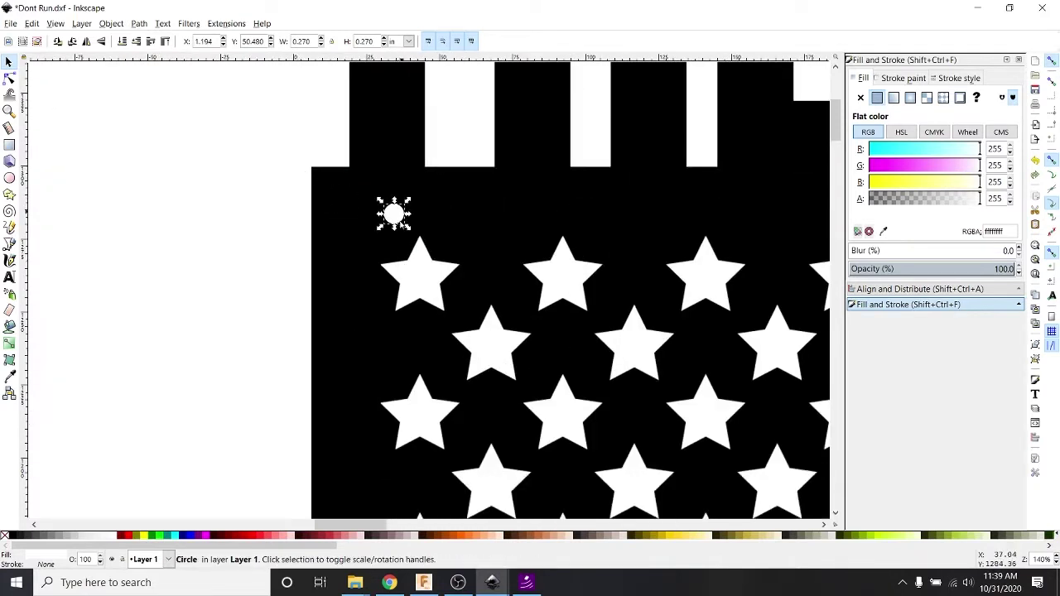
left_click(10, 145)
left_click_drag(316, 178, 367, 229)
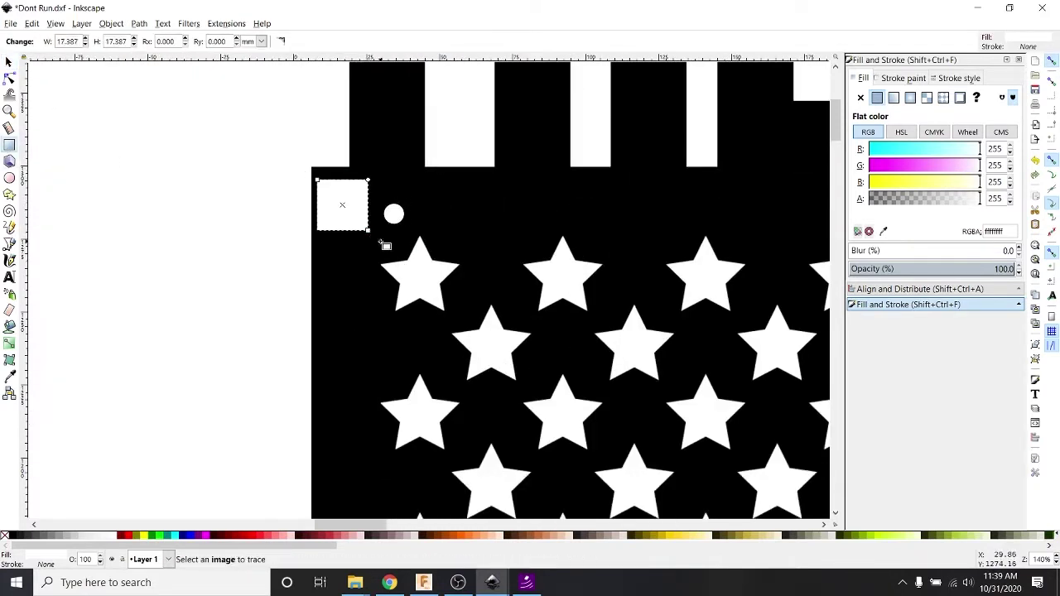
left_click(159, 535)
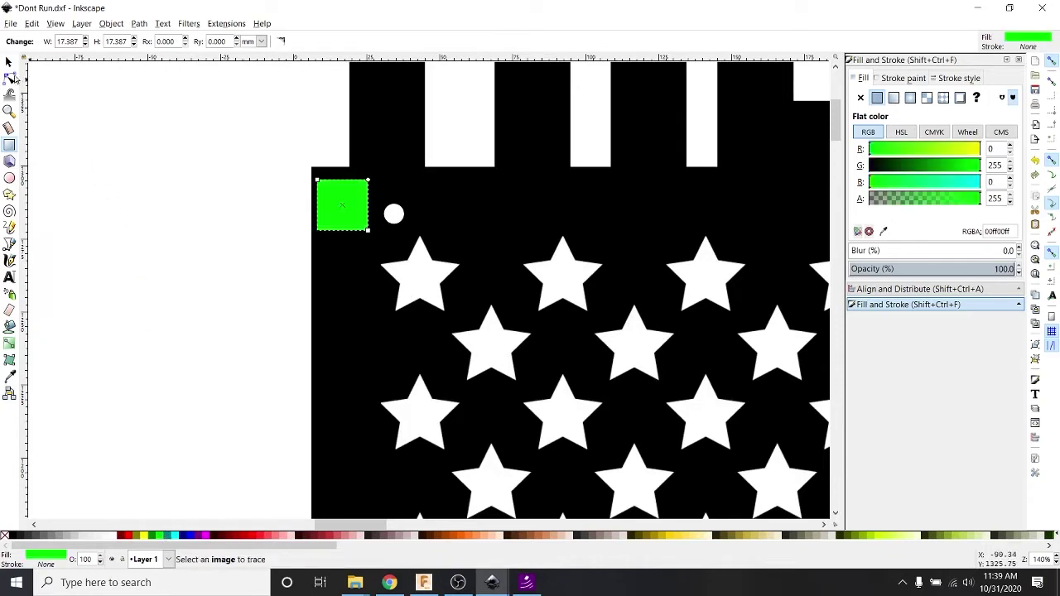
- Center the hole on the green guide square by eye and delete the square
left_click(8, 61)
scroll(334, 217, "up", 2)
left_click_drag(334, 217, 274, 187)
key("Delete")
scroll(120, 66, "down", 1)
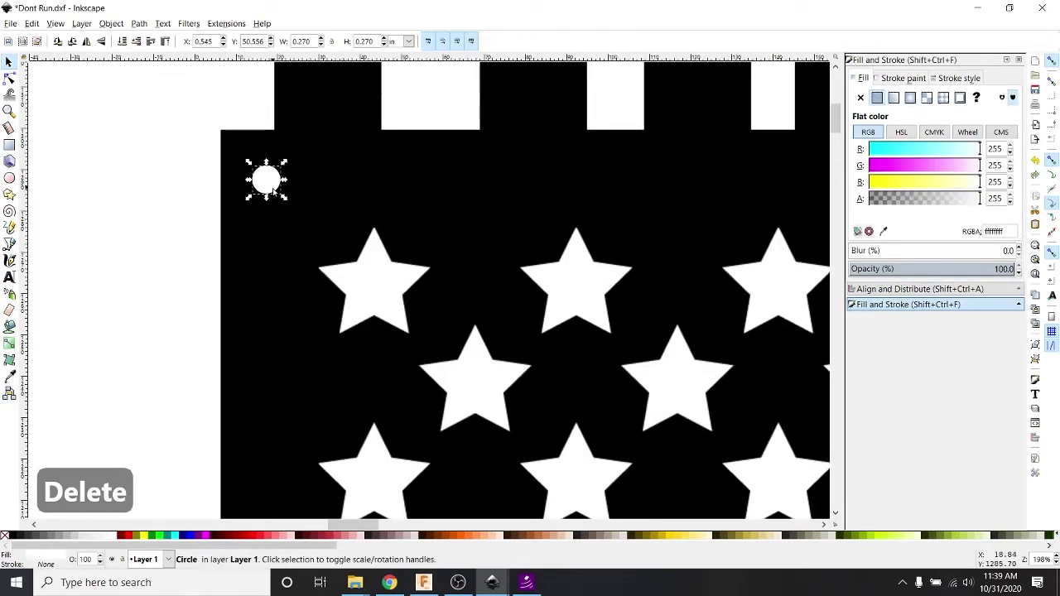
- Copy the hole and paste duplicates near the sign's lower-left, lower-right and upper-right corners
key("ctrl+c")
scroll(275, 189, "down", 6)
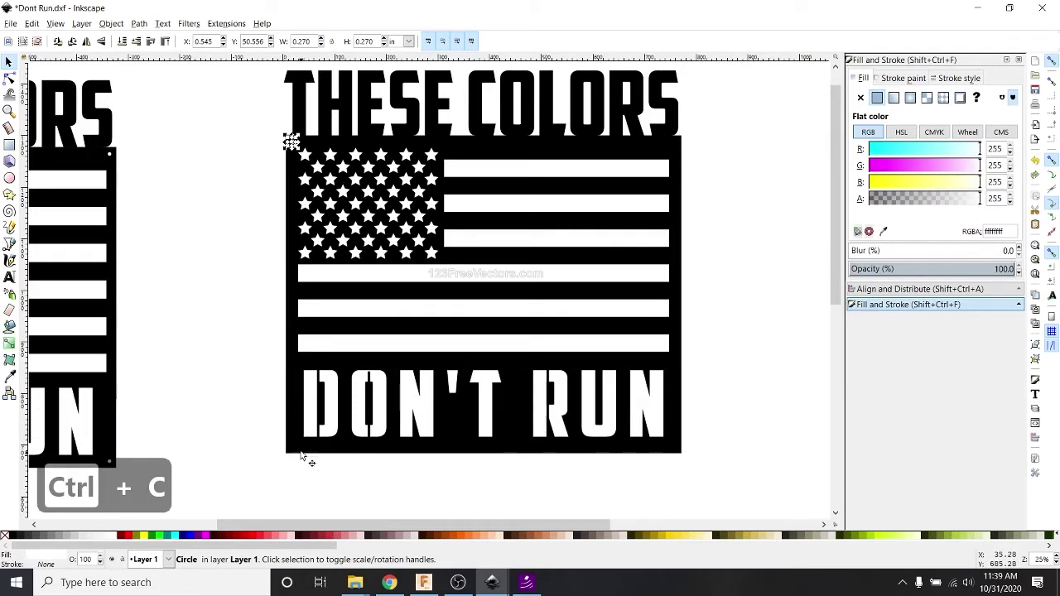
key("ctrl+v")
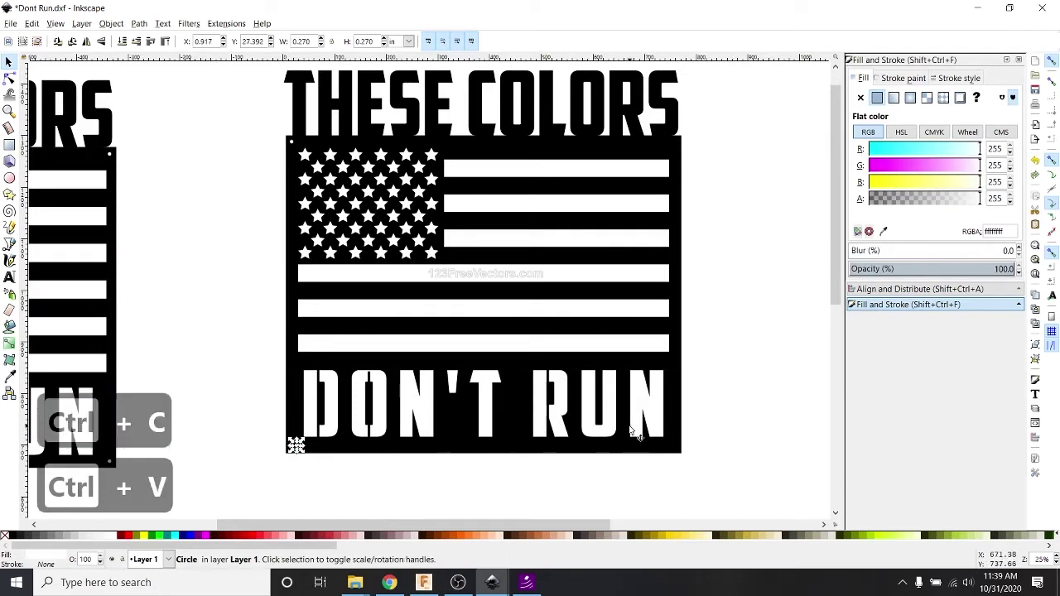
key("ctrl+v")
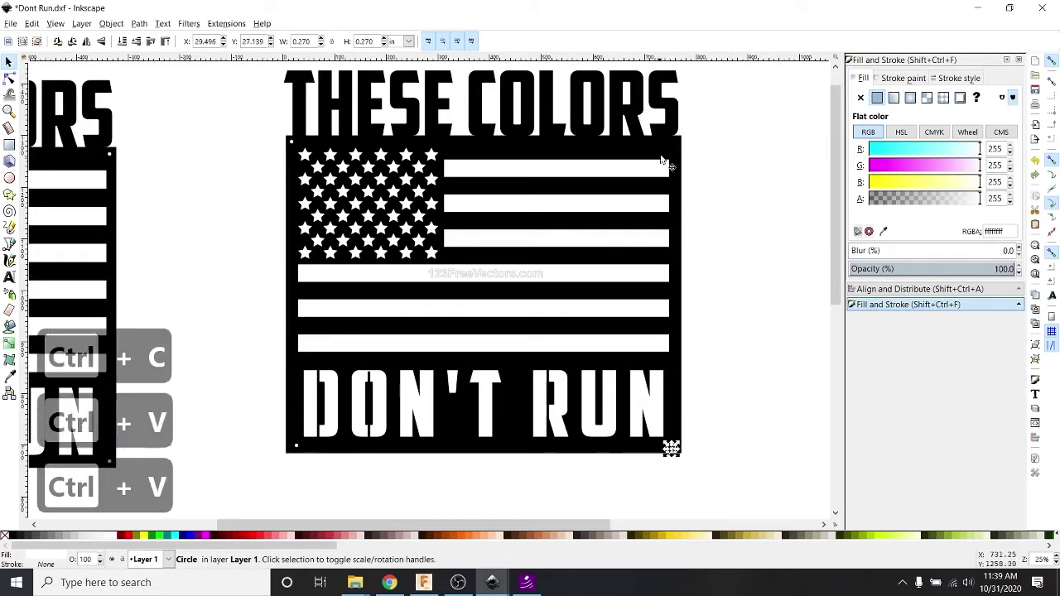
key("ctrl+v")
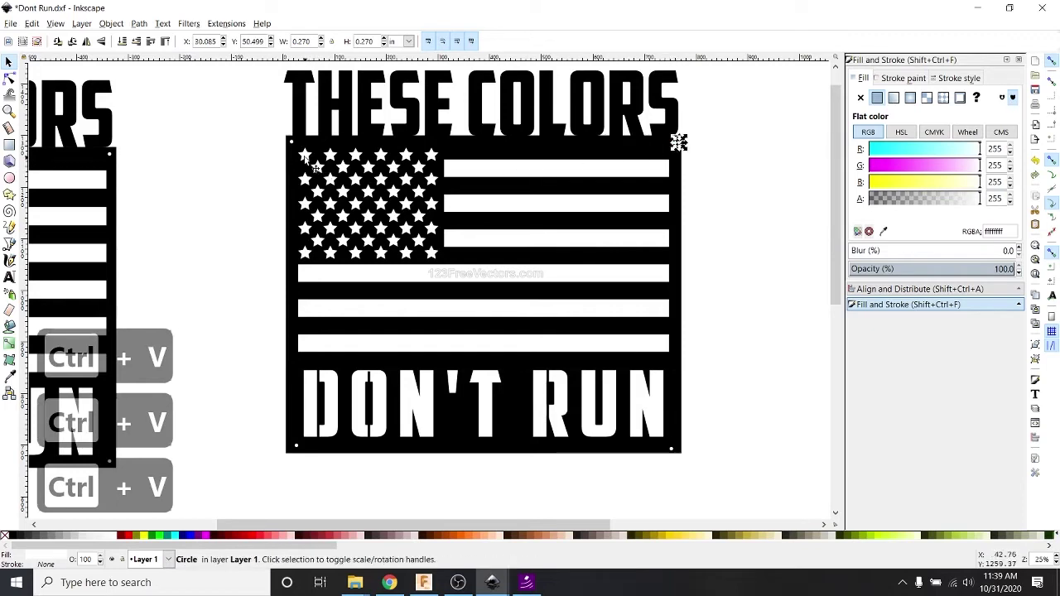
- Shift the upper-left hole slightly inward from the corner, to about X 0.575 in and Y 50.526 in
scroll(284, 156, "up", 3)
key("ctrl+v")
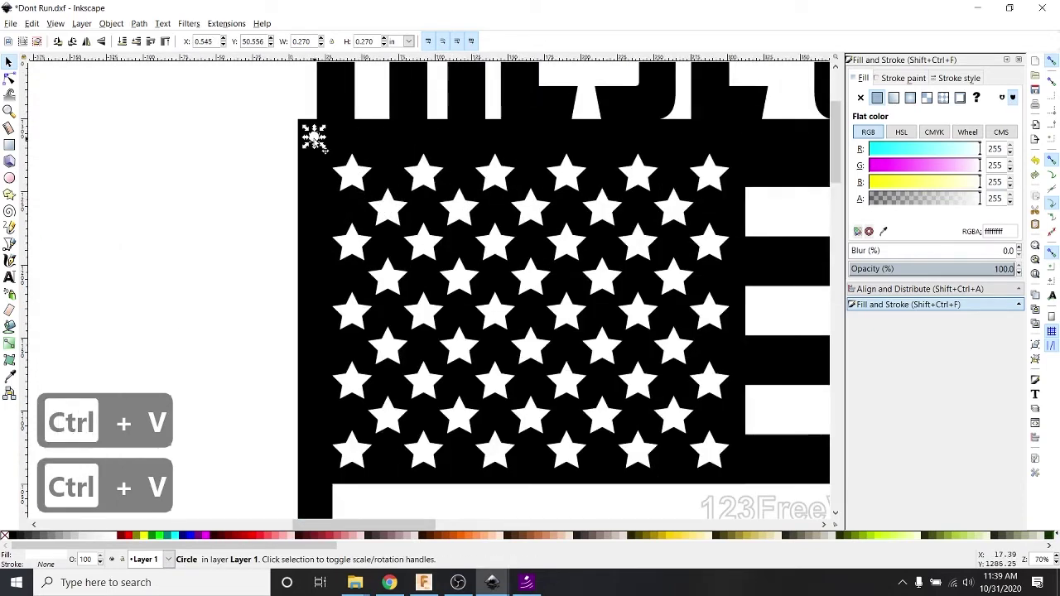
left_click_drag(315, 140, 317, 142)
scroll(332, 372, "down", 3)
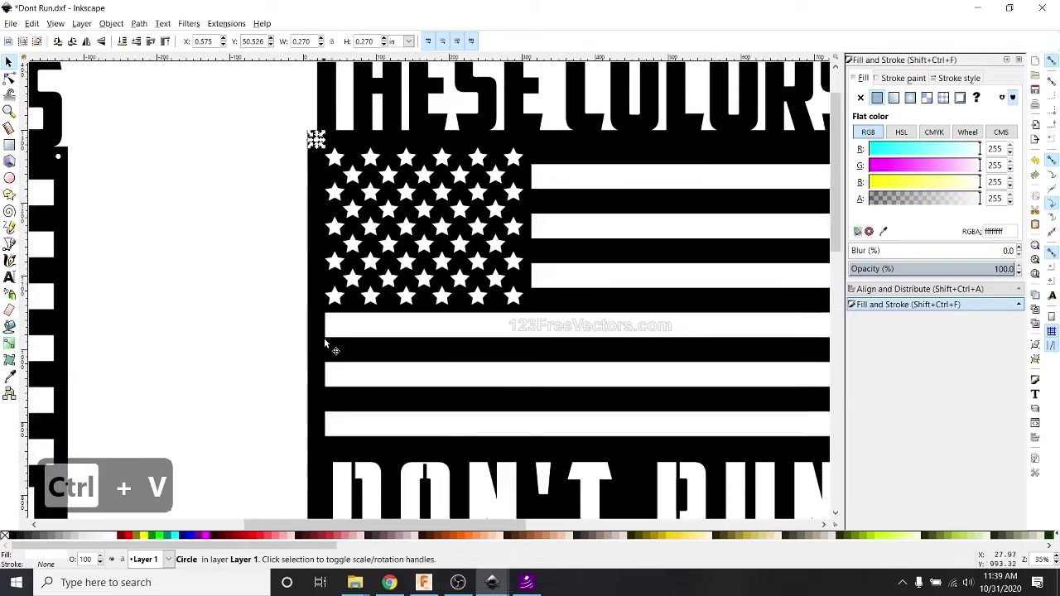
- Center the lower-left hole directly beneath the upper-left hole, aligning relative to the first selected
key("shift")
left_click(323, 480, "shift")
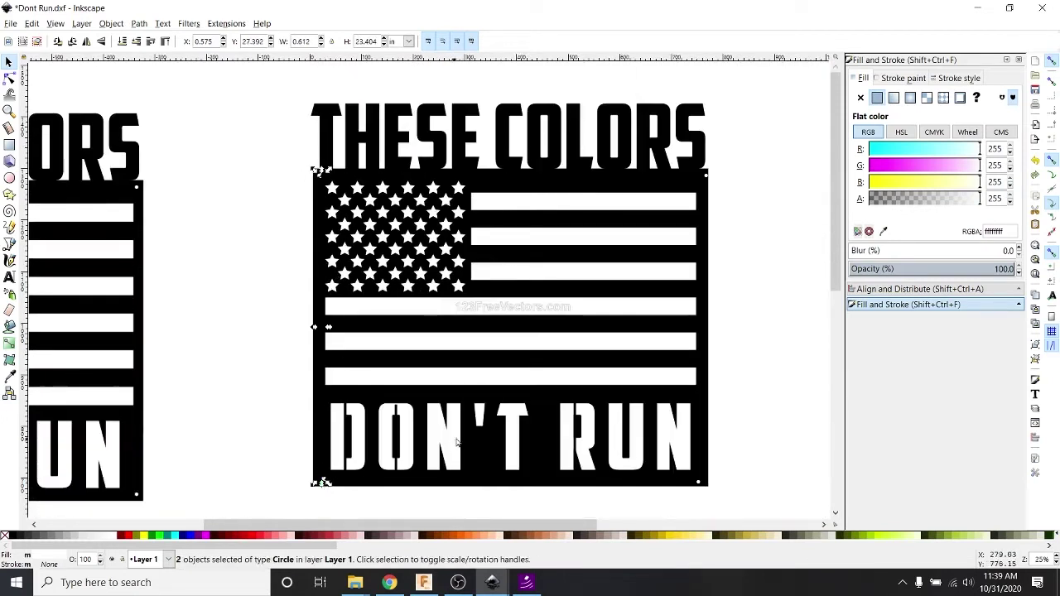
left_click(934, 289)
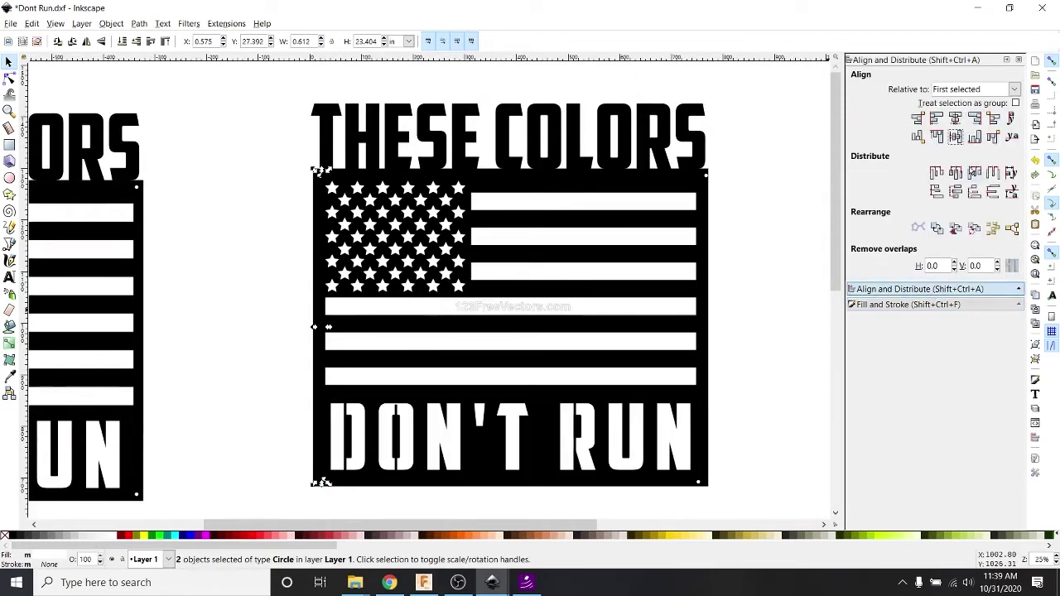
left_click(955, 119)
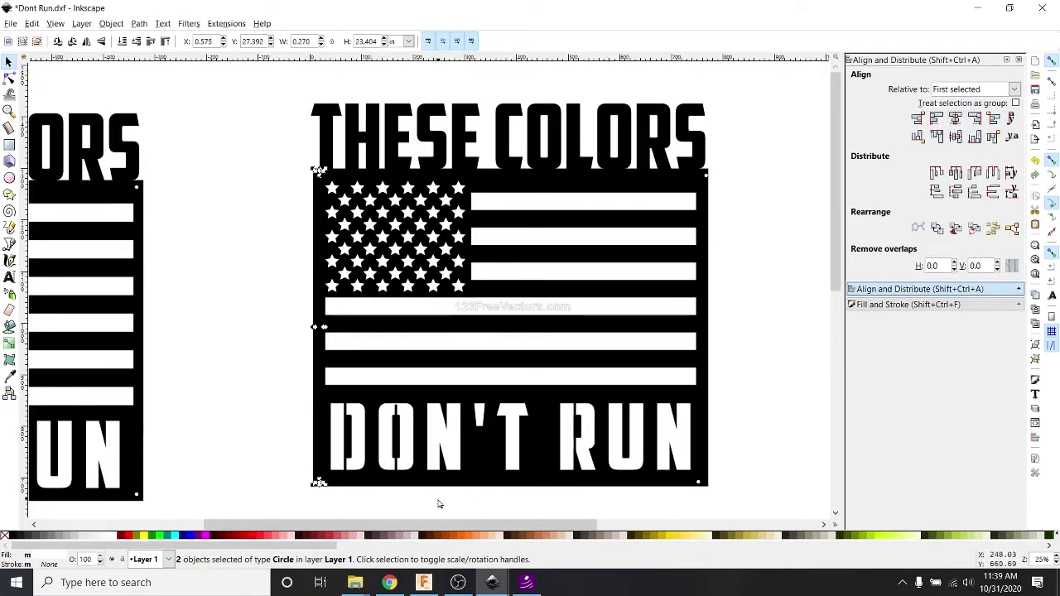
left_click(437, 502)
- Align the lower-right hole level with the lower-left hole on their horizontal axis
left_click(320, 480)
left_click(700, 482, "shift")
left_click(955, 137)
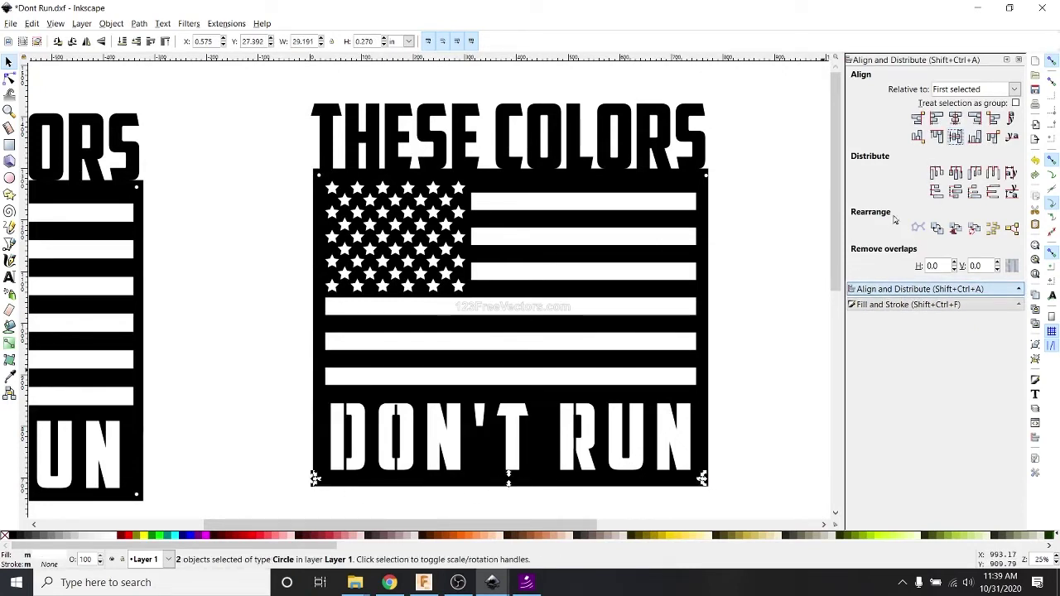
key("Escape")
- Nudge the lower-right hole toward the plate's right edge, to X 29.642 in
left_click(697, 487)
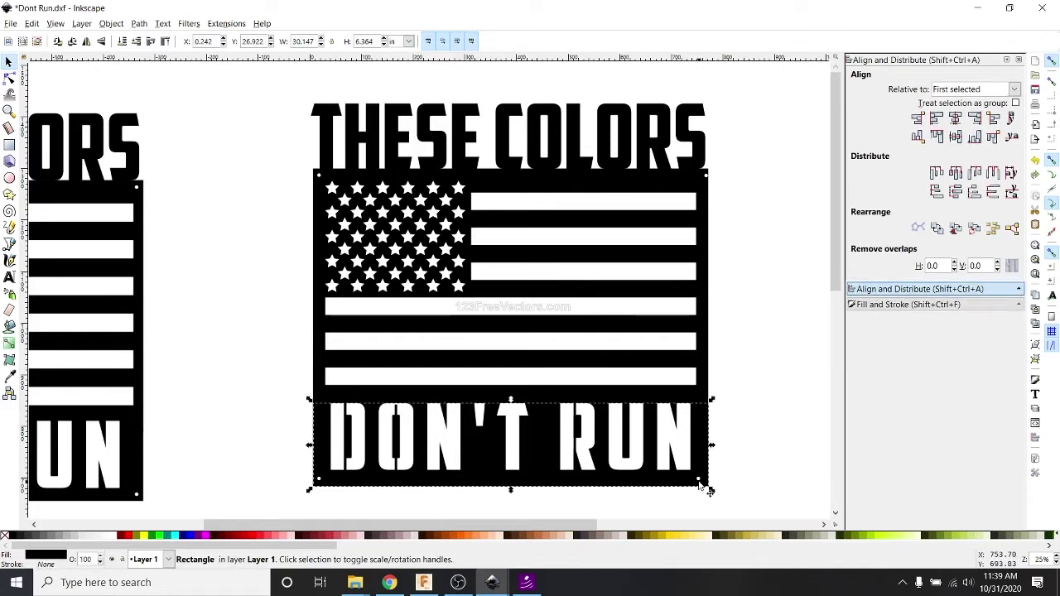
left_click(699, 480)
key("Right")
key("Right")
key("Right")
key("Right")
key("Right")
key("Right")
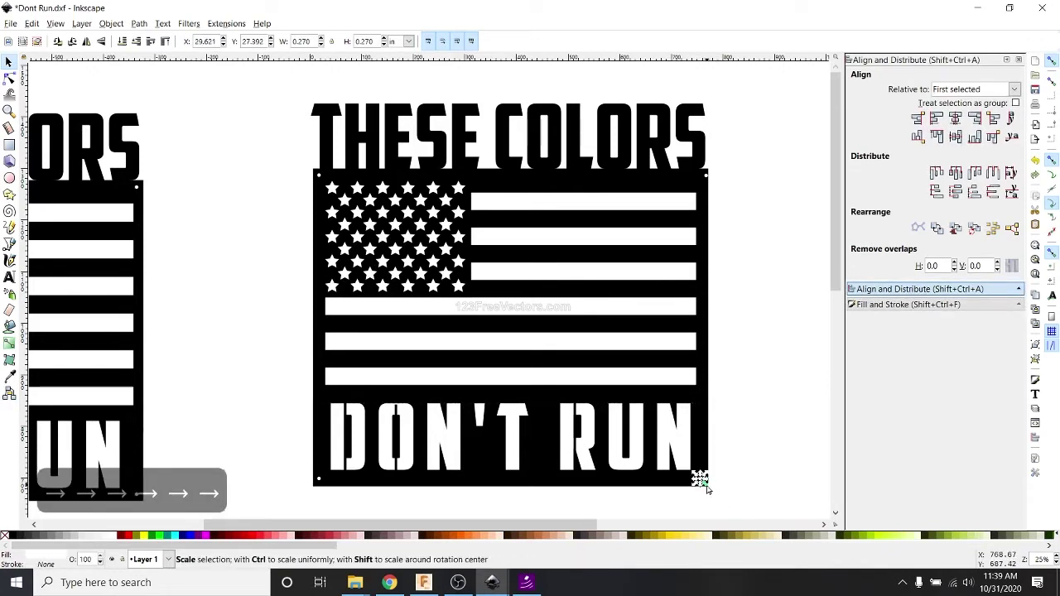
key("Right")
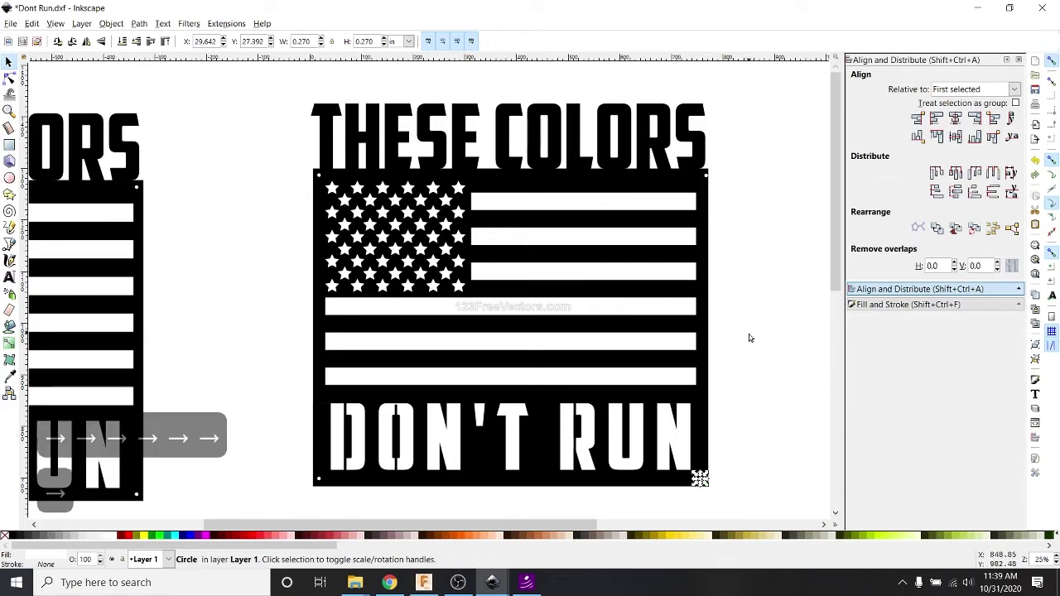
left_click(691, 507)
- Center the upper-right hole directly above the lower-right hole
left_click(700, 479)
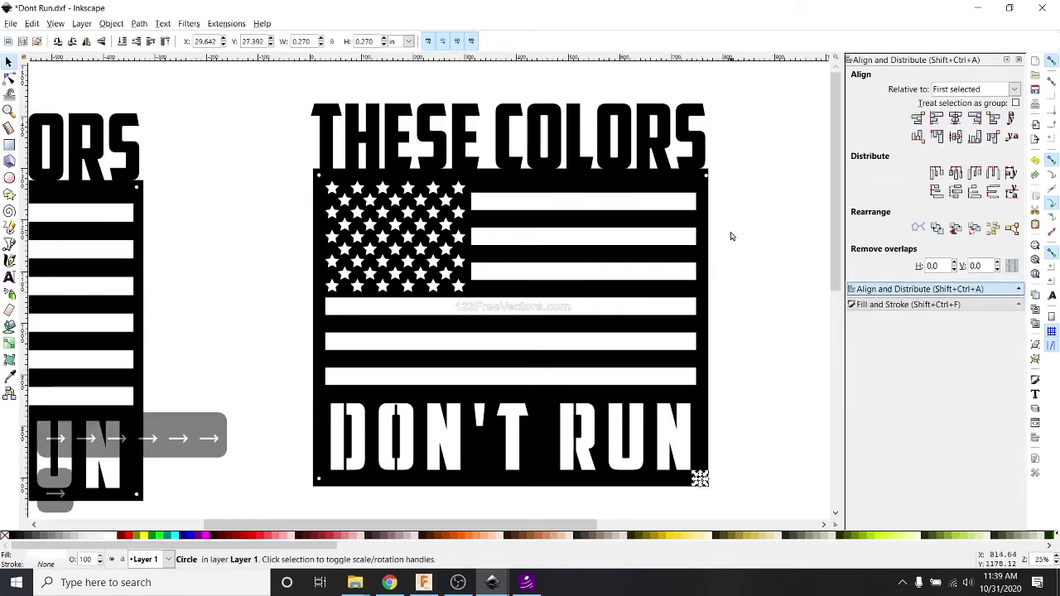
left_click(705, 176, "shift")
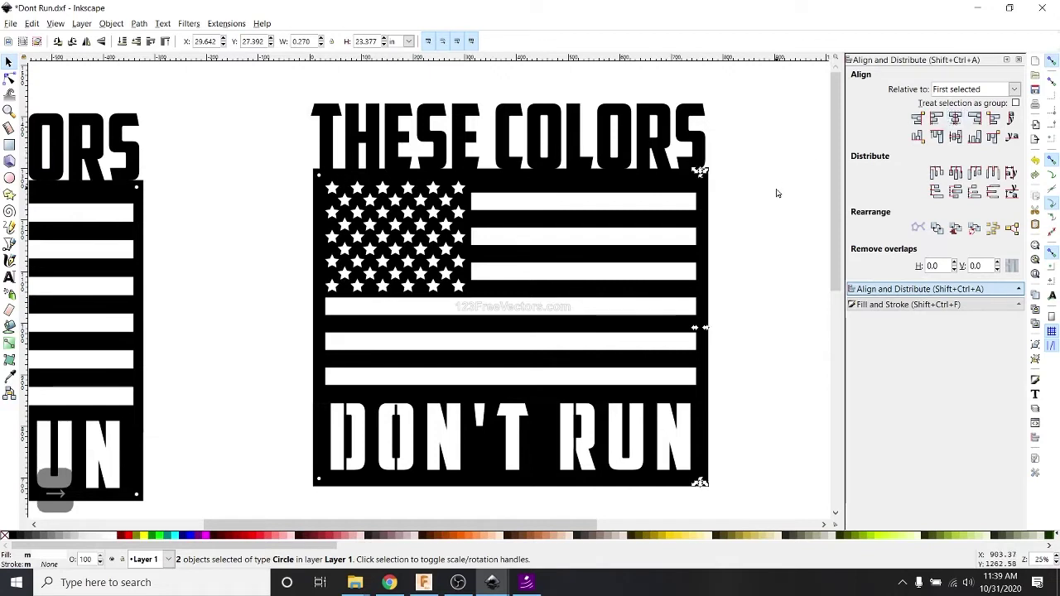
left_click(776, 194)
- Align the upper-right hole level with the upper-left hole on their horizontal axis
left_click(320, 175)
left_click(703, 177, "shift")
left_click(955, 139)
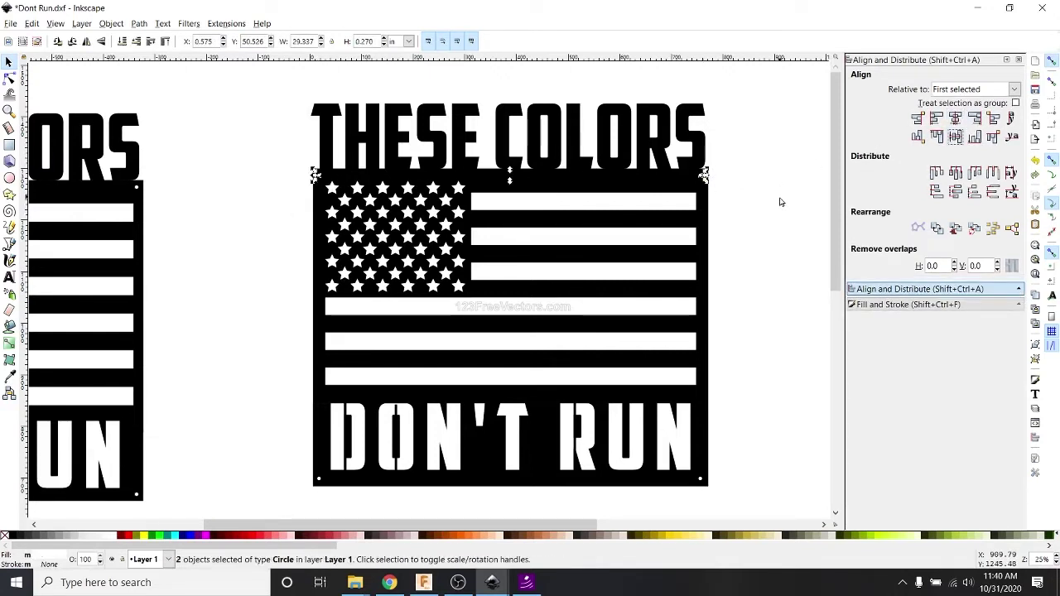
left_click(780, 202)
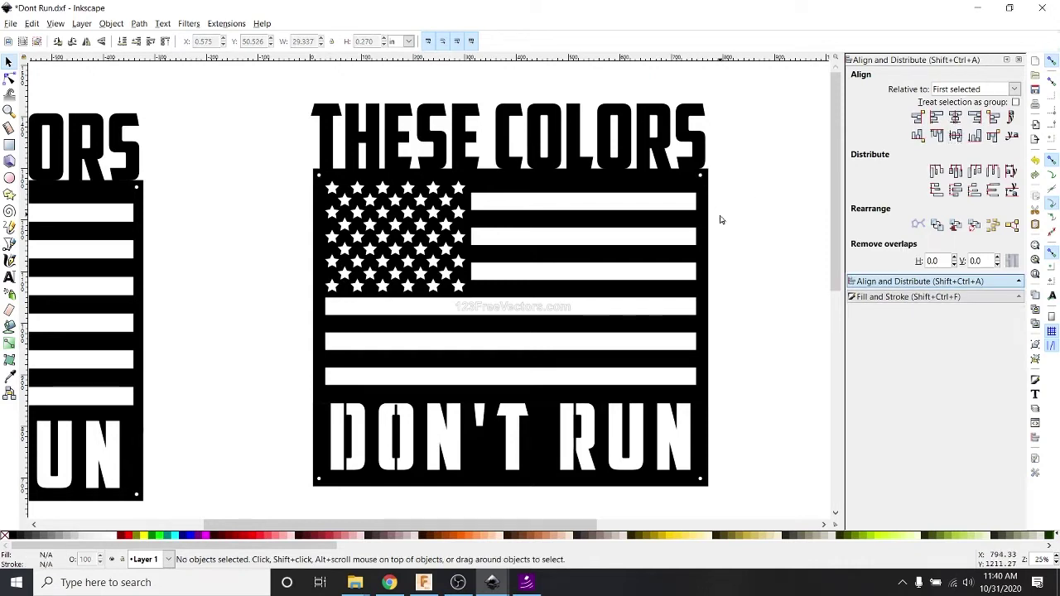
- Make a bitmap copy of the complete 12-object sign and move it down and to the right of the original
scroll(548, 233, "down", 1)
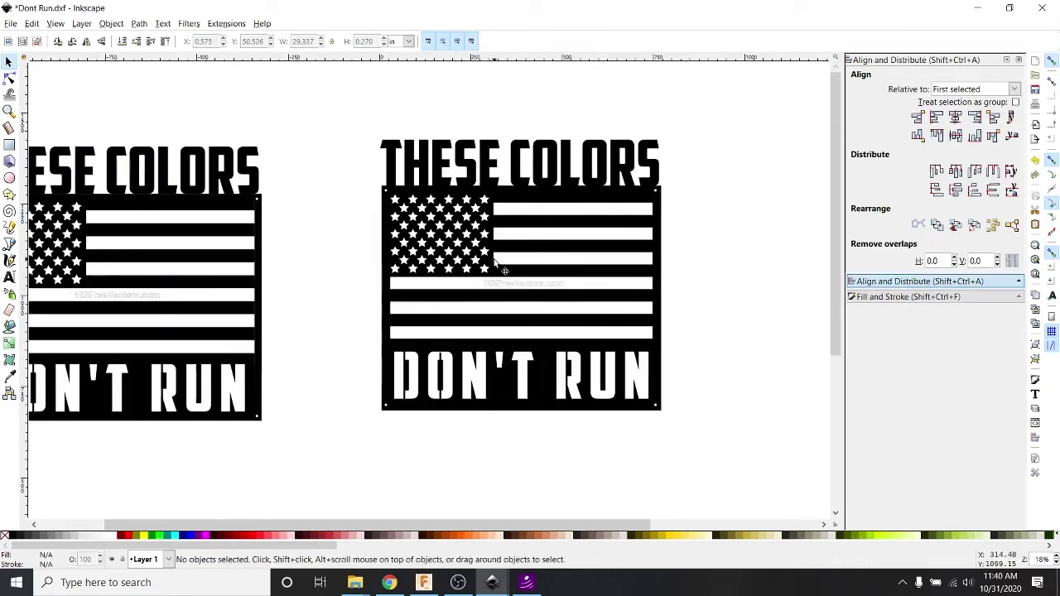
left_click_drag(354, 107, 692, 463)
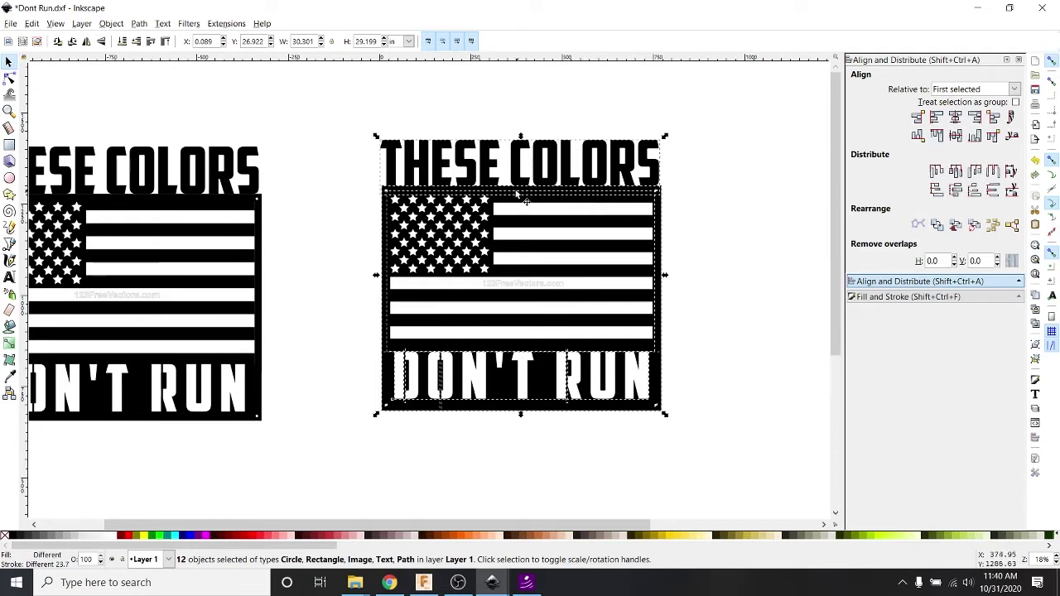
scroll(501, 175, "down", 2)
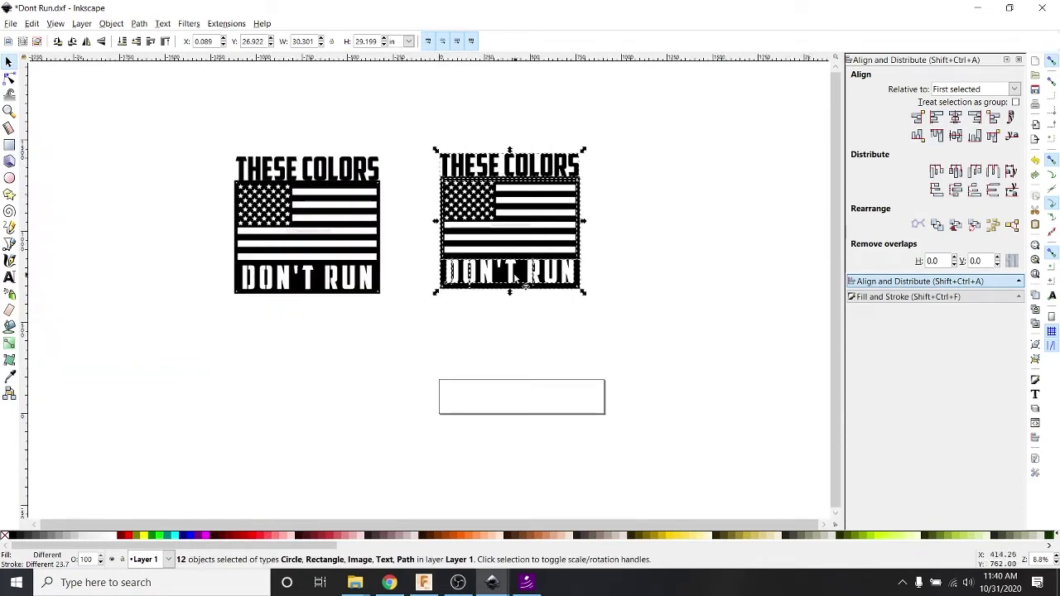
key("alt")
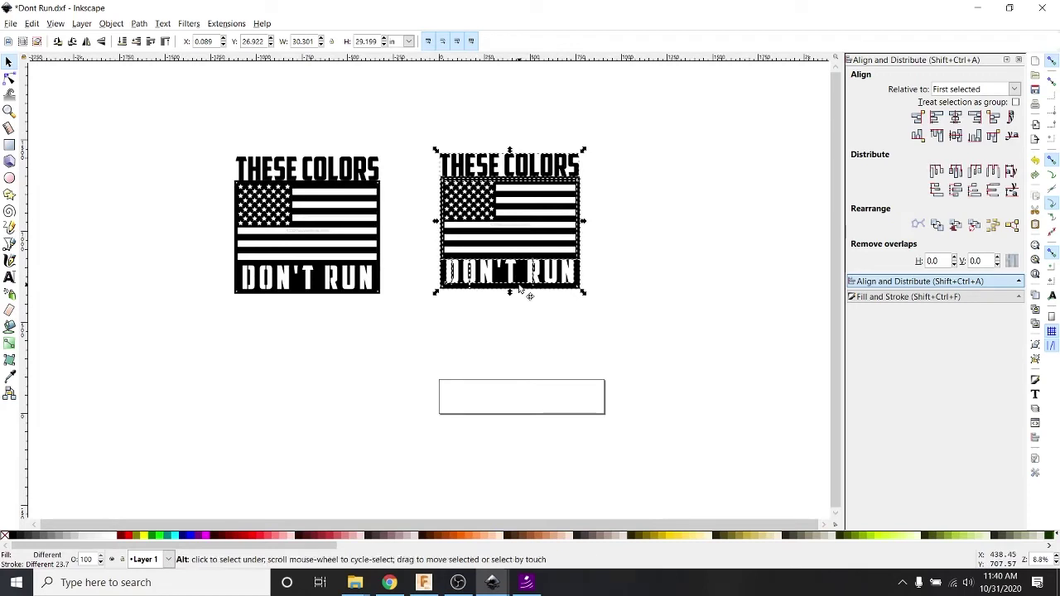
key("alt+b")
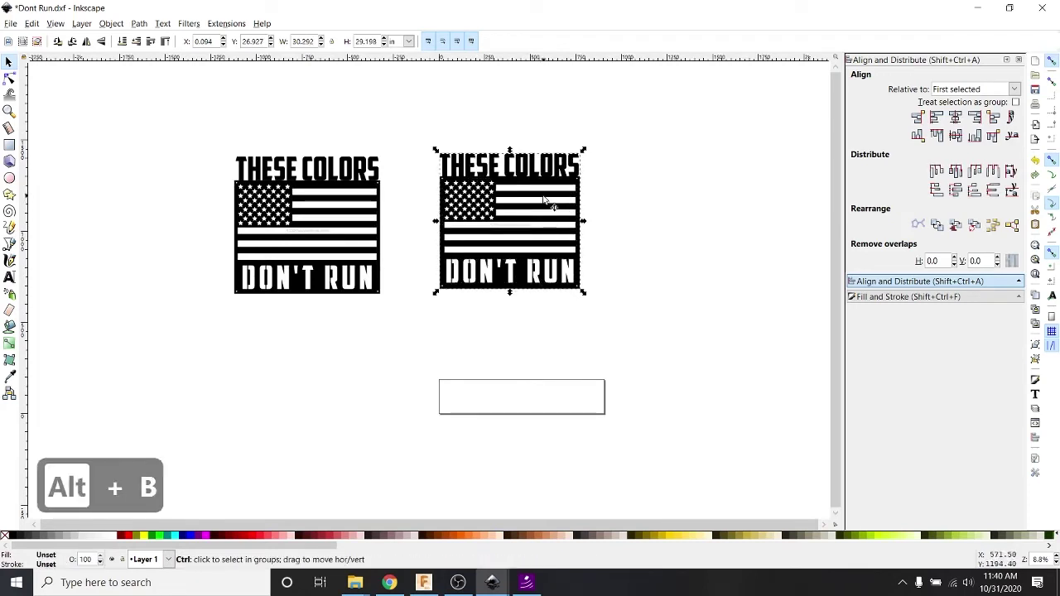
scroll(541, 204, "up", 3)
scroll(445, 205, "down", 3)
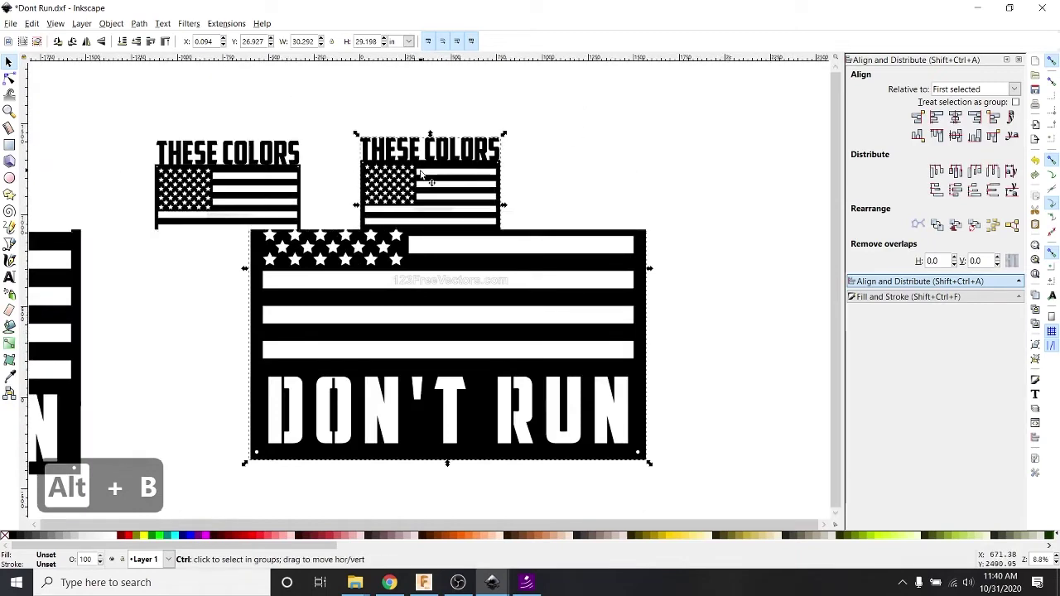
scroll(414, 175, "up", 2)
left_click_drag(414, 175, 545, 275)
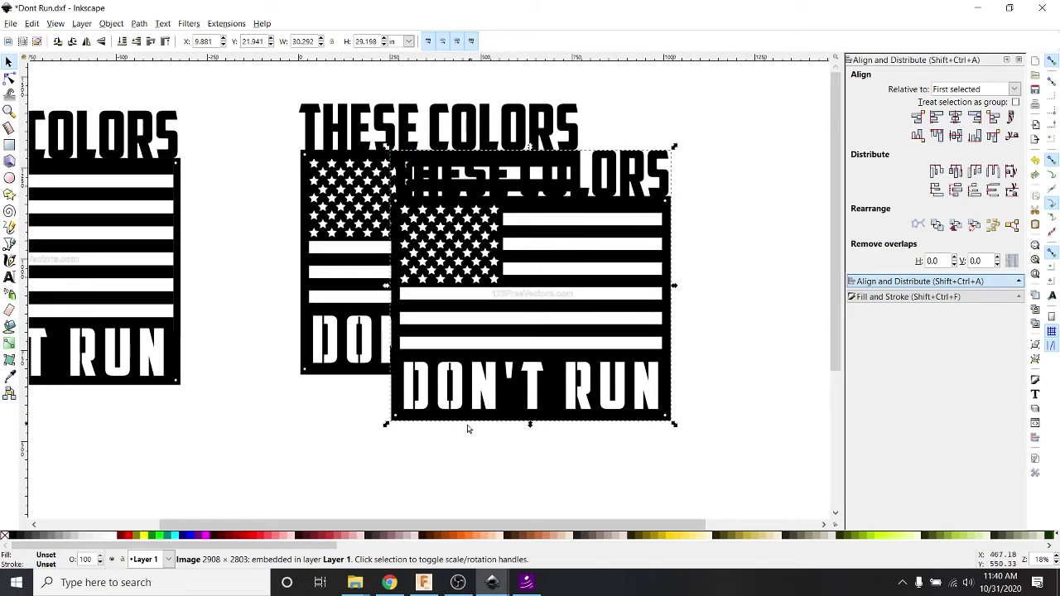
- Inspect the bitmap copy's stencil letters and edges up close, and delete that copy
scroll(438, 383, "up", 5)
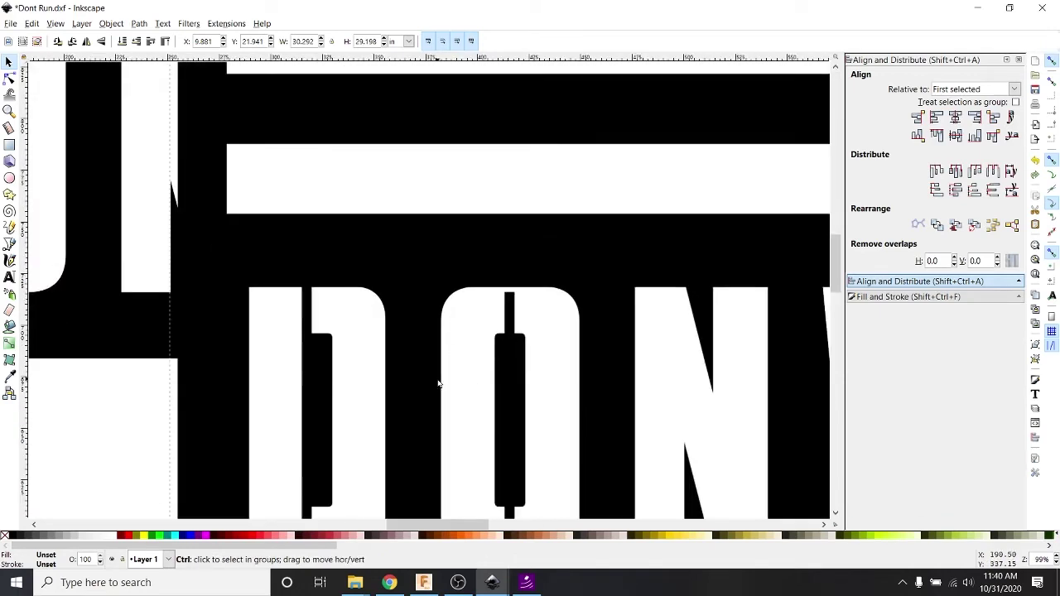
scroll(365, 319, "down", 1)
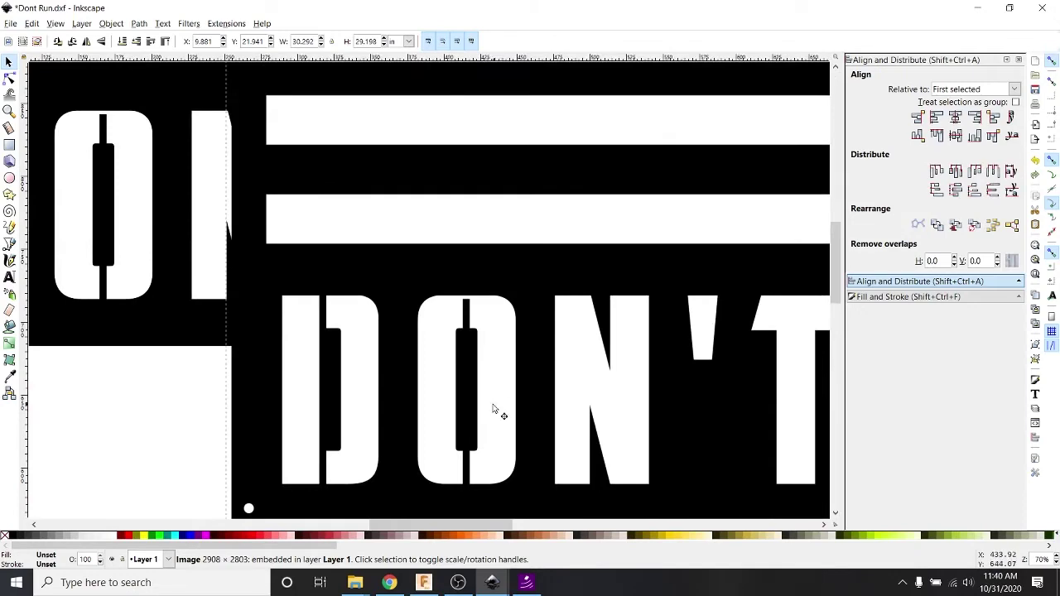
scroll(429, 336, "down", 5)
left_click_drag(496, 353, 512, 377)
scroll(489, 373, "up", 10)
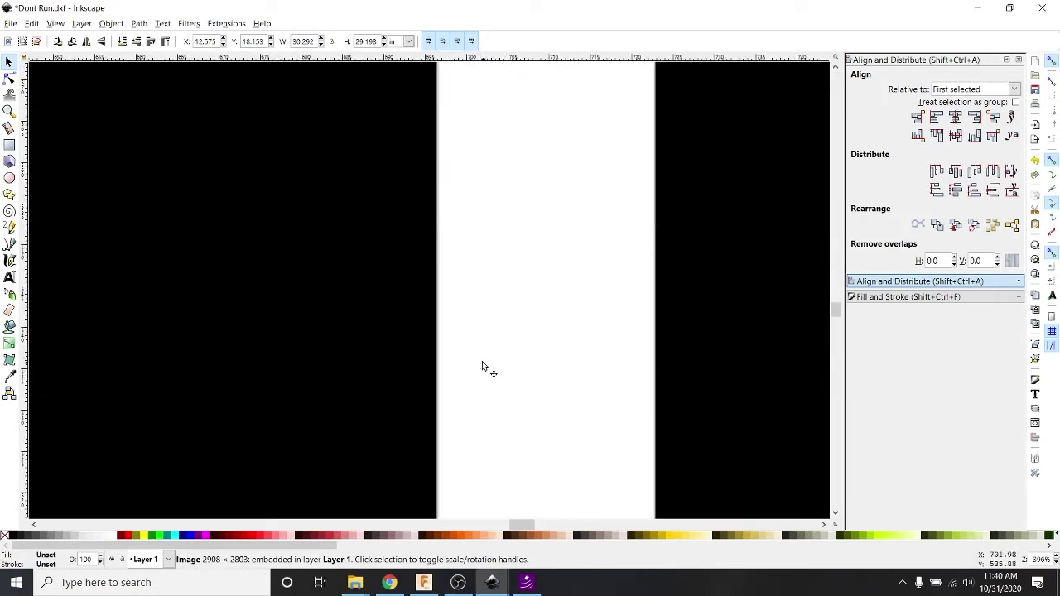
scroll(444, 352, "up", 3)
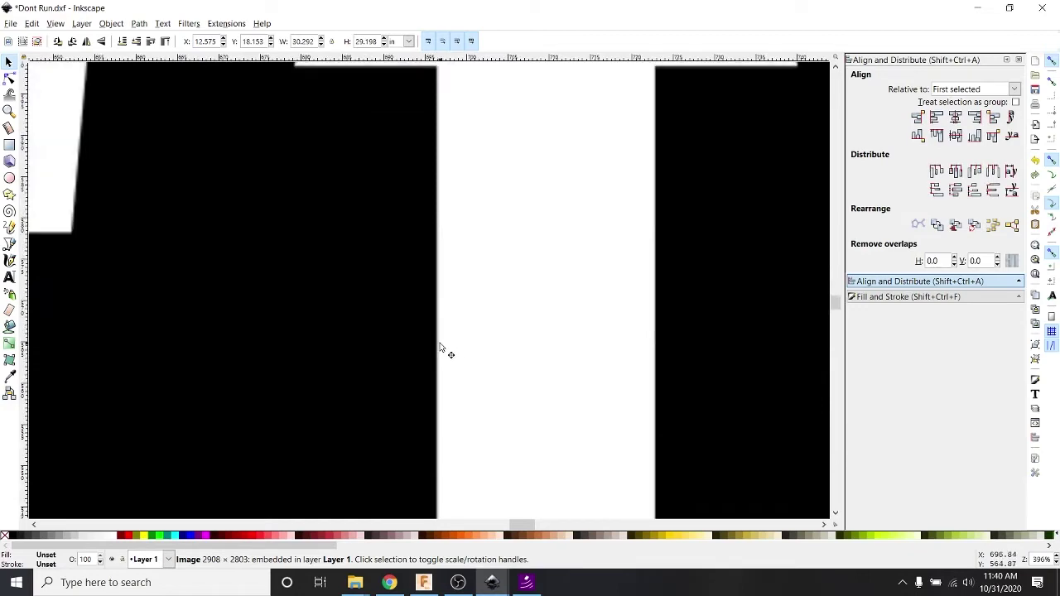
scroll(431, 265, "down", 8)
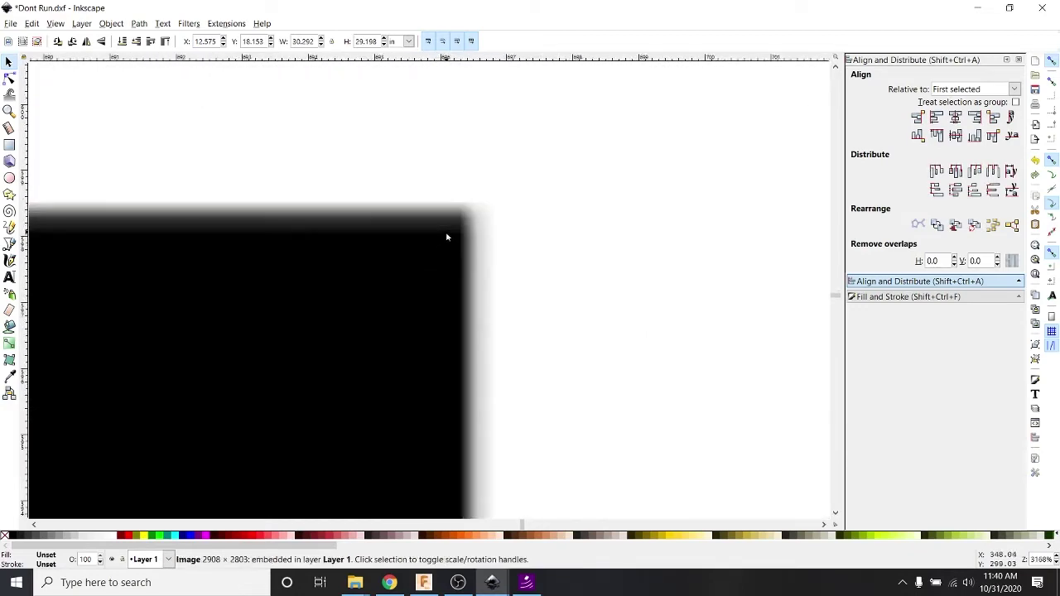
scroll(447, 273, "down", 3)
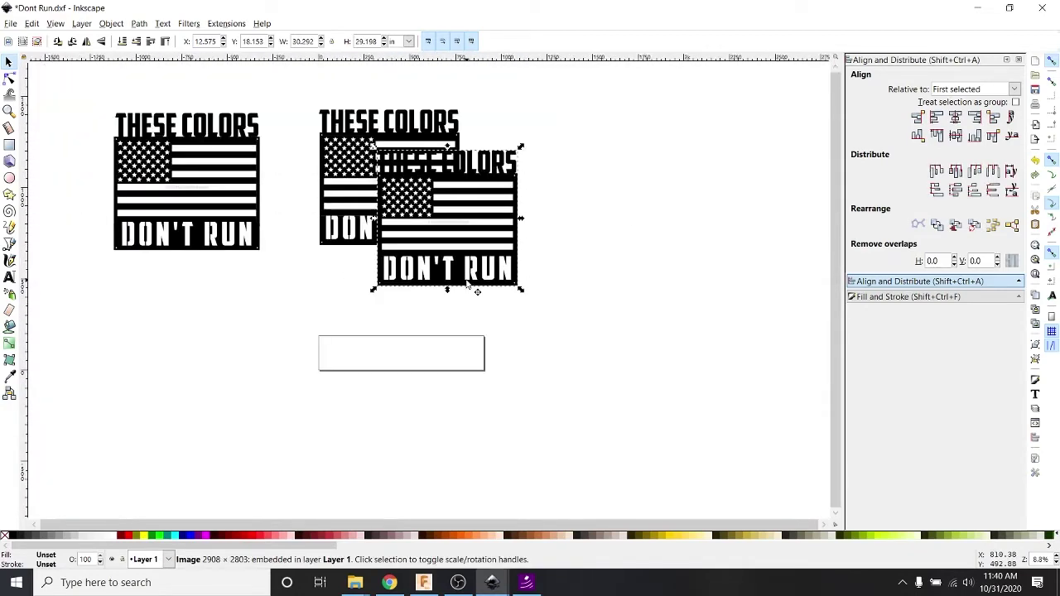
key("Delete")
- Extend the thin black bridge rectangle through the O of DON'T upward to a height of 6.601 in
scroll(346, 231, "up", 7)
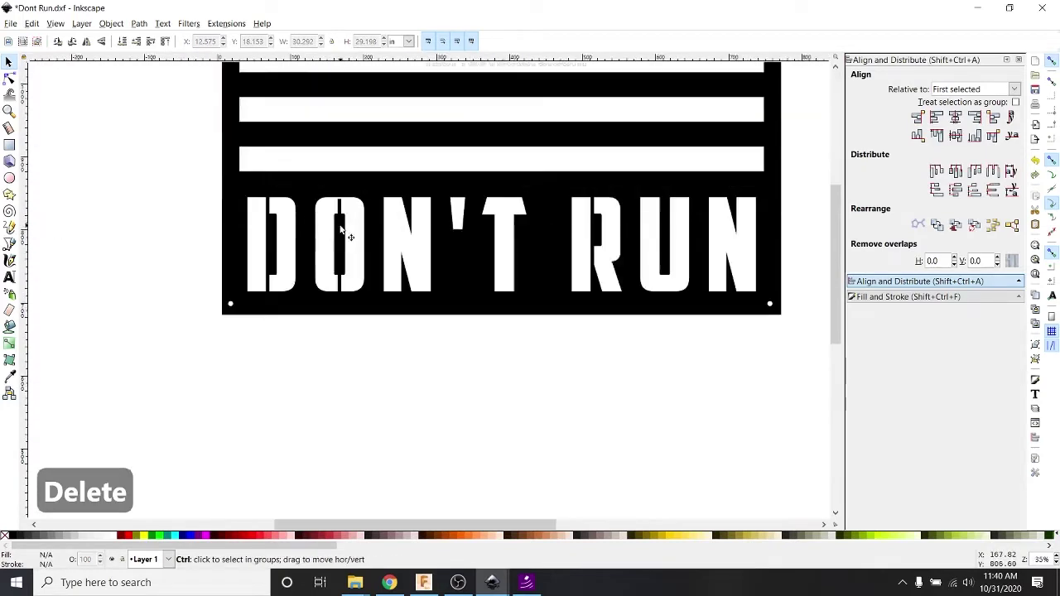
left_click(339, 187)
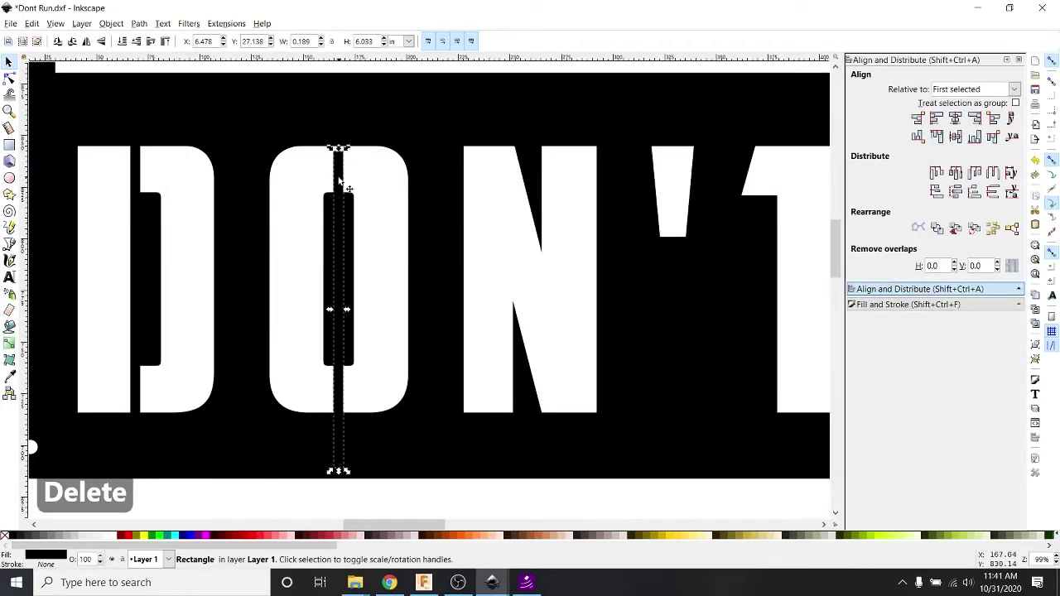
left_click_drag(339, 148, 338, 117)
scroll(202, 300, "down", 4)
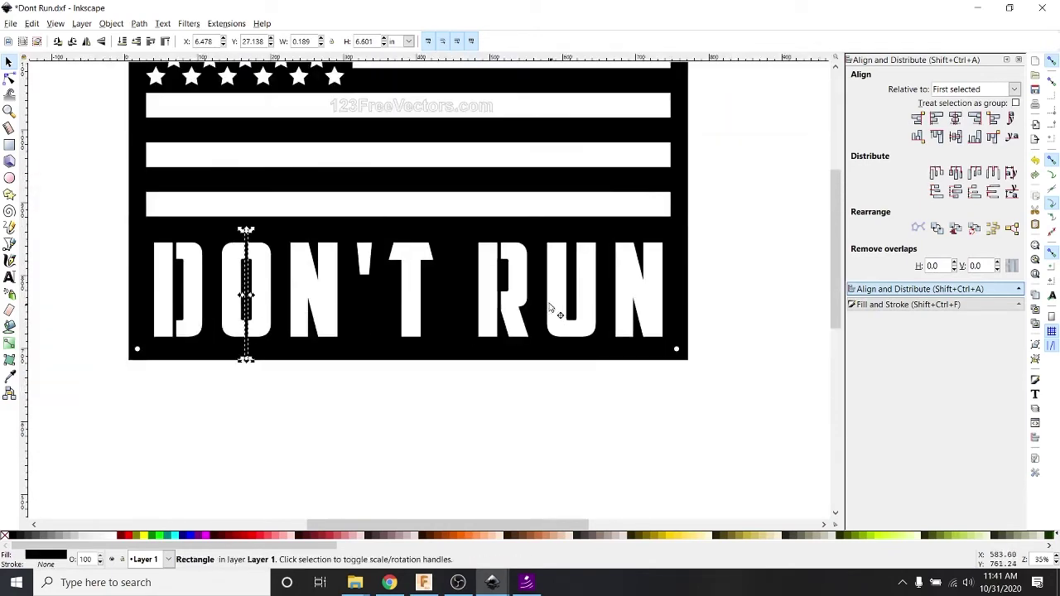
scroll(502, 303, "up", 3)
- Make a bitmap copy of all 12 sign objects and place it clear of the original on its right side
scroll(469, 306, "down", 8)
left_click_drag(630, 369, 316, 109)
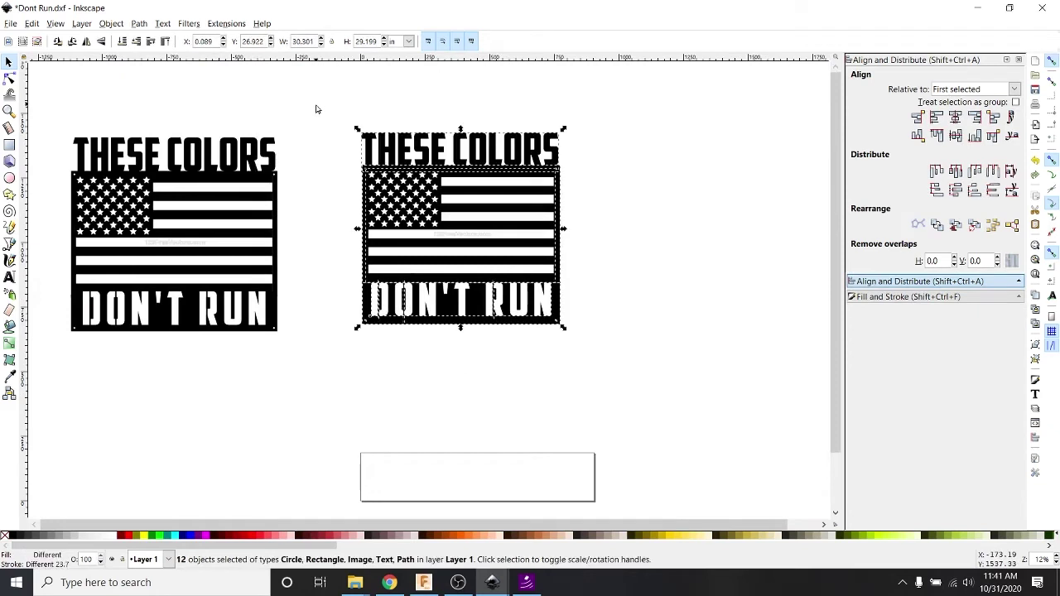
key("alt+b")
left_click_drag(471, 243, 710, 252)
scroll(710, 252, "right", 8)
left_click_drag(514, 301, 527, 284)
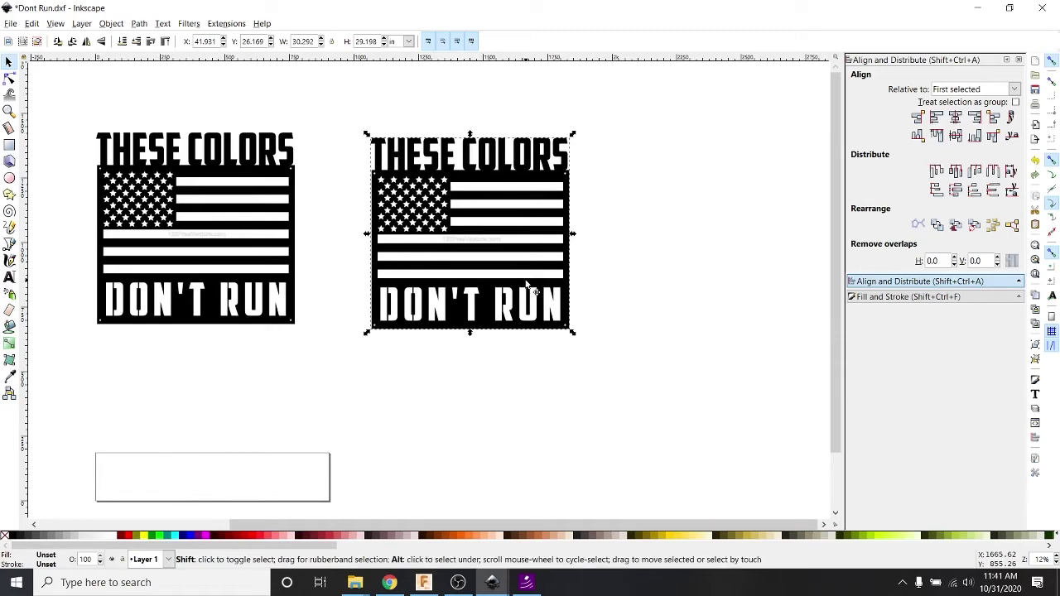
- Trace the bitmap copy into a single path using Brightness cutoff with a 0.450 threshold
key("alt+shift+b")
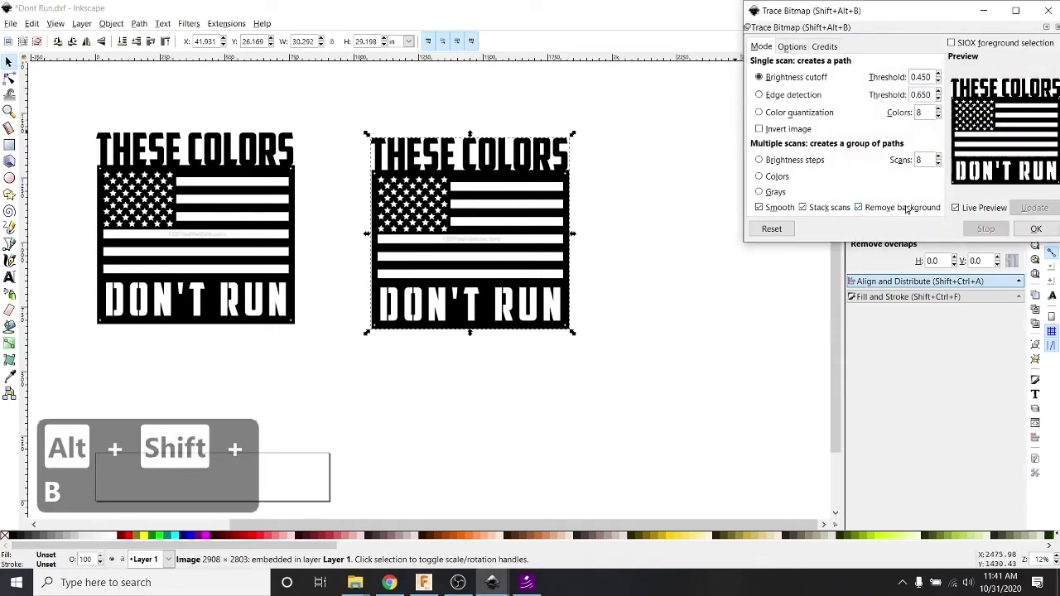
left_click_drag(912, 15, 889, 43)
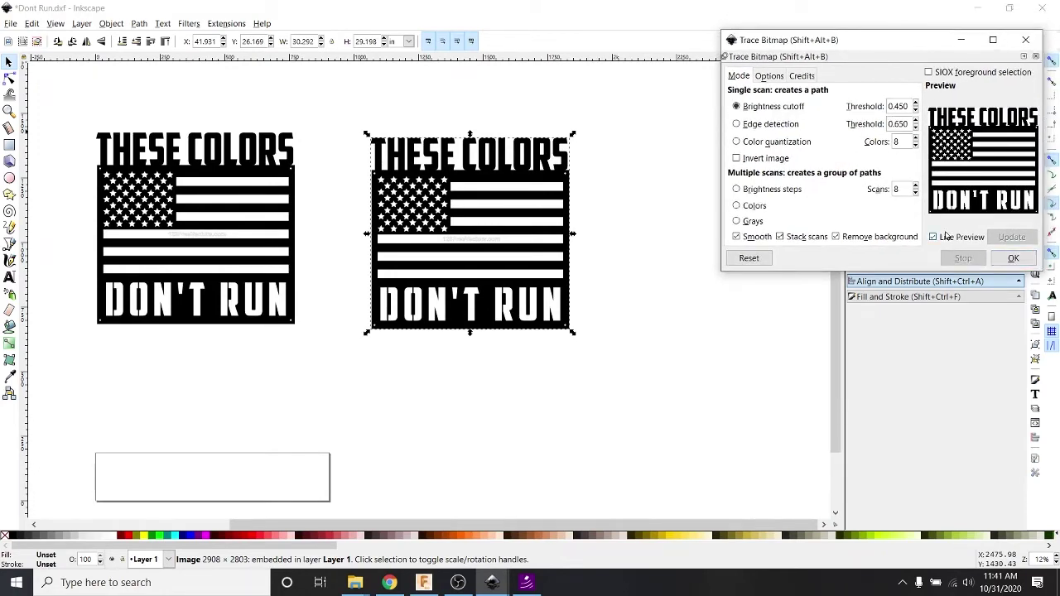
left_click(837, 238)
left_click(934, 238)
left_click(934, 237)
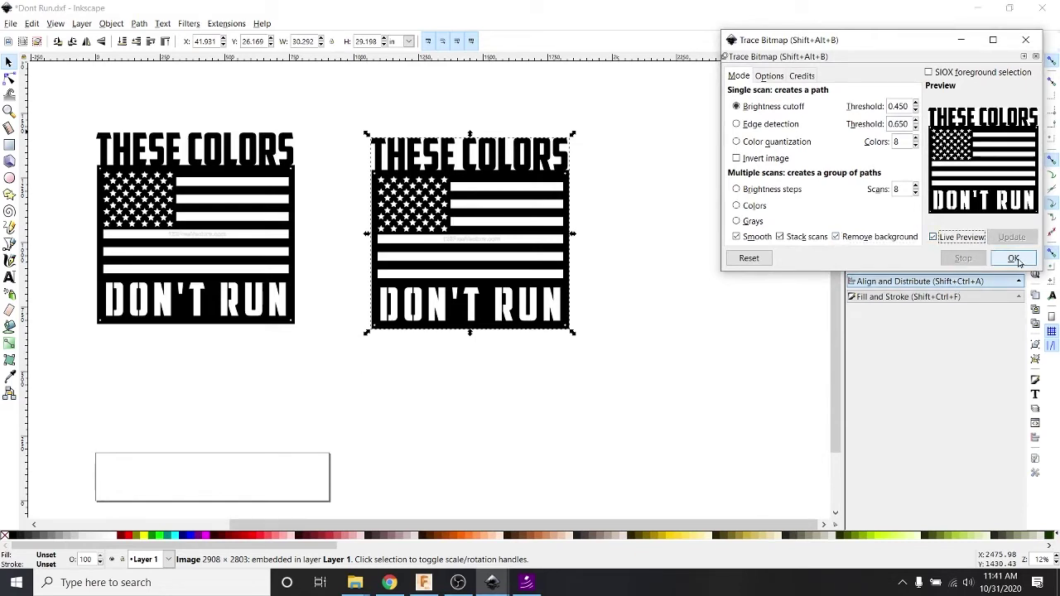
left_click(1018, 261)
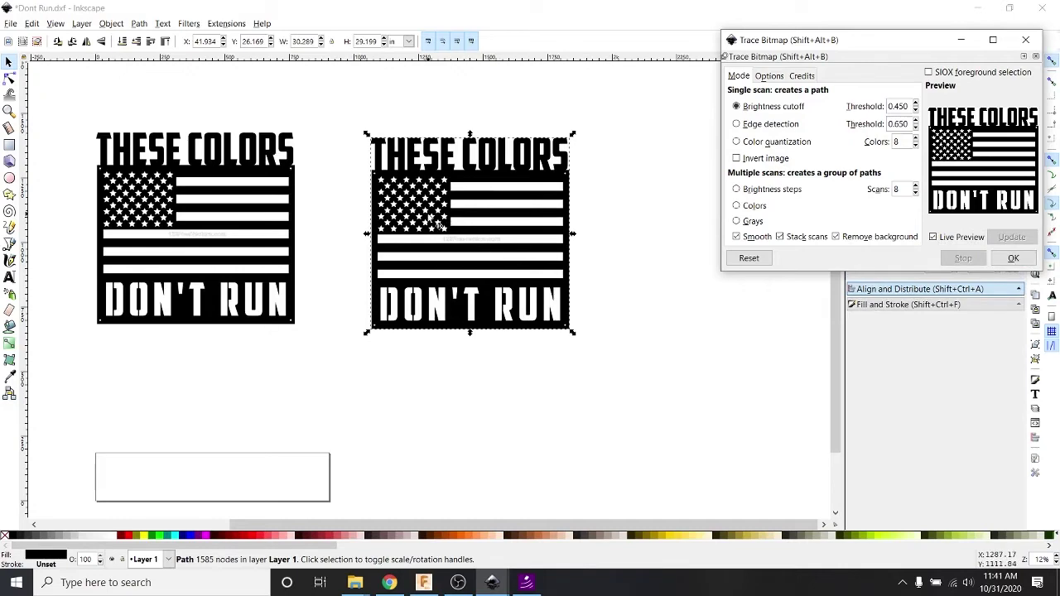
- Move the traced path off the bitmap copy into the empty canvas to its right
mouse_move(439, 223)
left_mouse_down()
mouse_move(515, 292)
mouse_move(645, 369)
mouse_move(701, 329)
mouse_move(675, 282)
left_mouse_up()
scroll(599, 265, "right", 8)
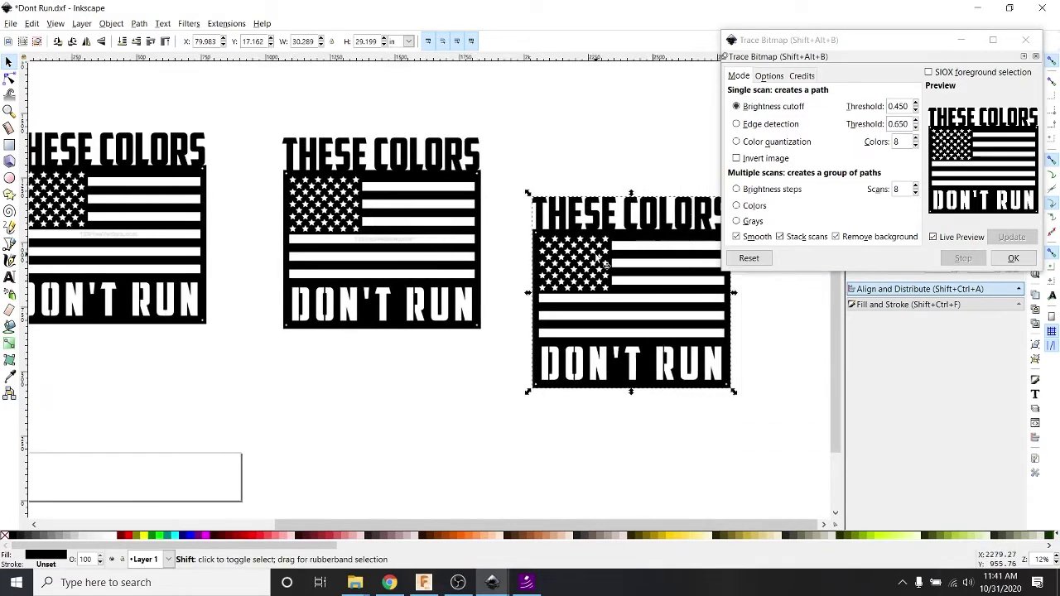
scroll(561, 317, "up", 2)
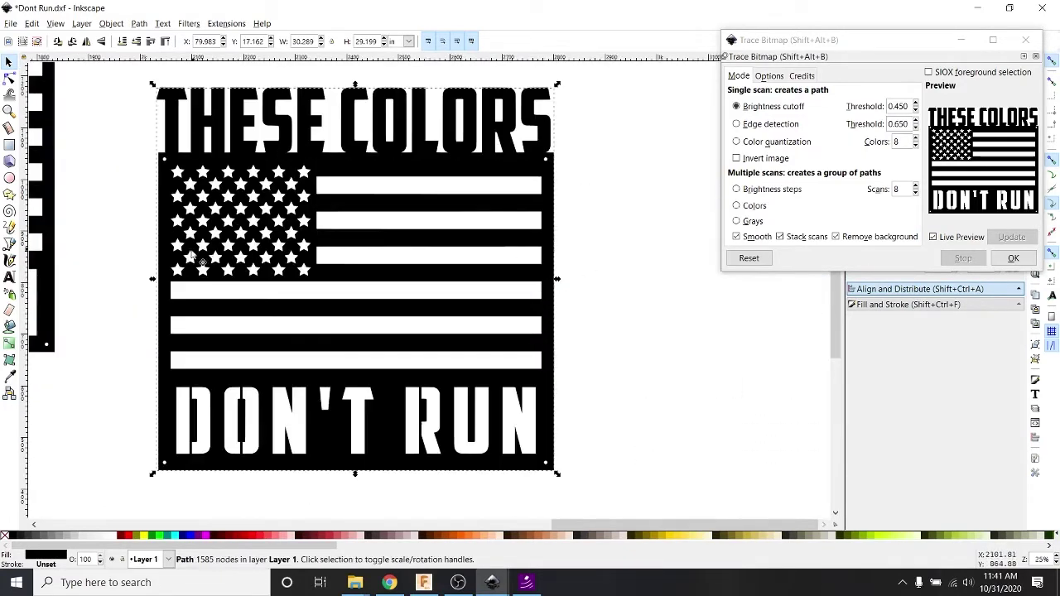
- Examine the traced path's nodes around the stars, stripes, holes and lettering
left_click(10, 77)
scroll(163, 154, "up", 6)
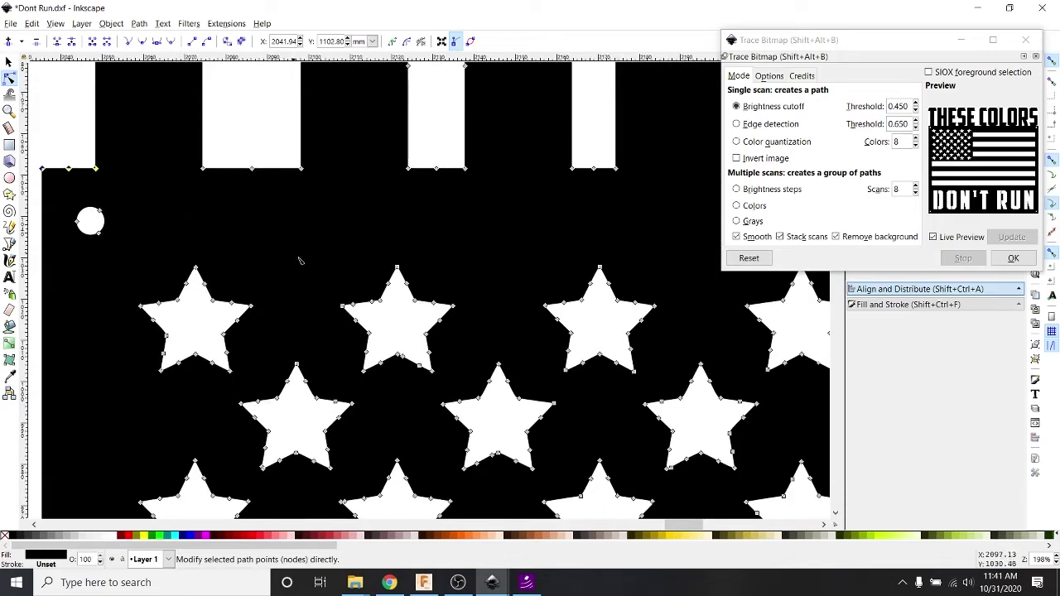
left_click(398, 284)
scroll(397, 284, "up", 5)
scroll(364, 223, "down", 10)
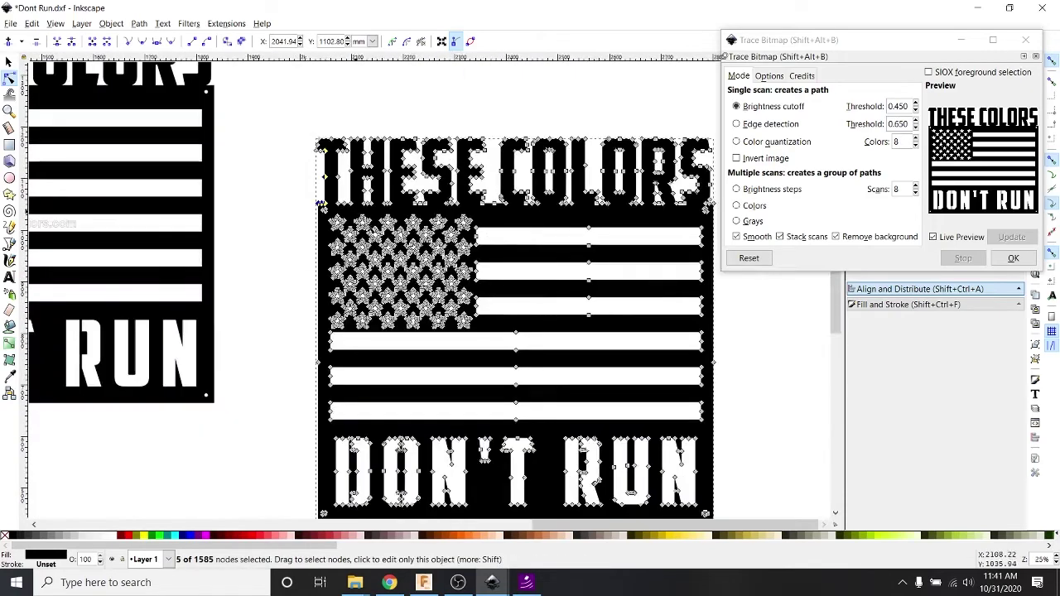
scroll(710, 266, "up", 1)
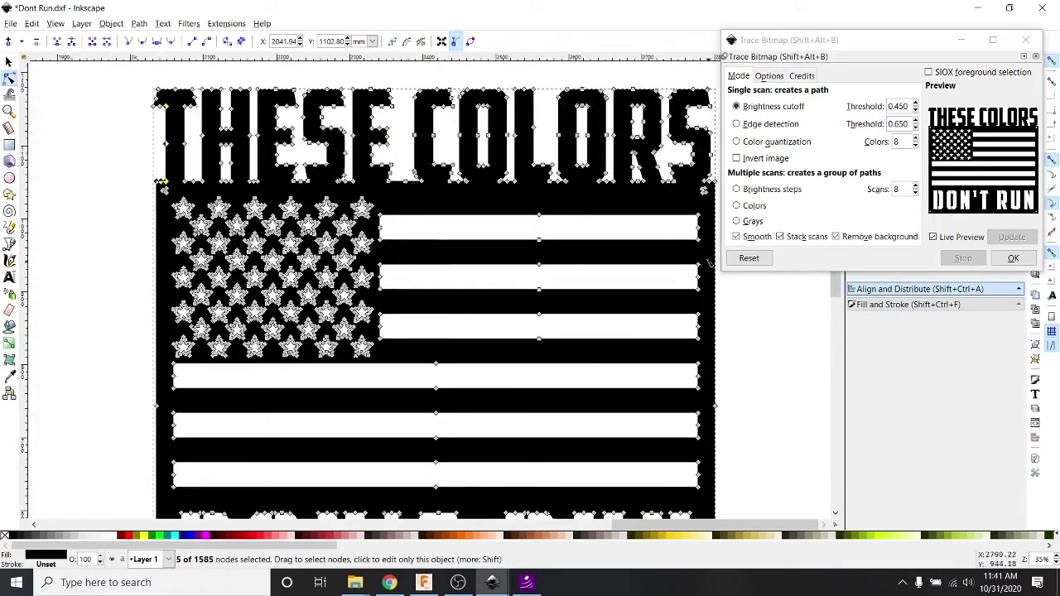
scroll(710, 265, "down", 3)
scroll(607, 313, "up", 2)
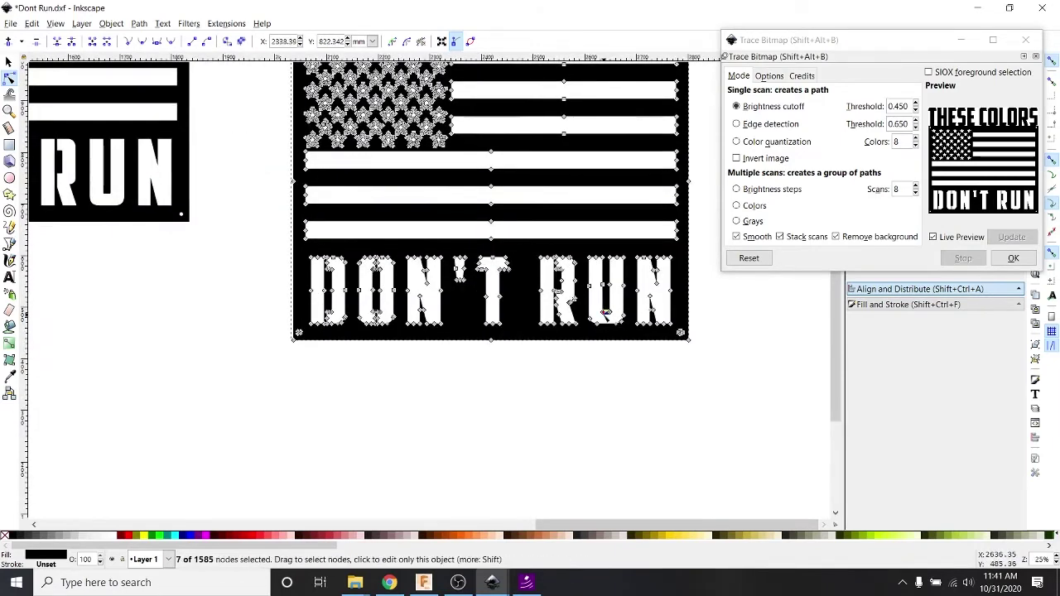
scroll(607, 313, "up", 3)
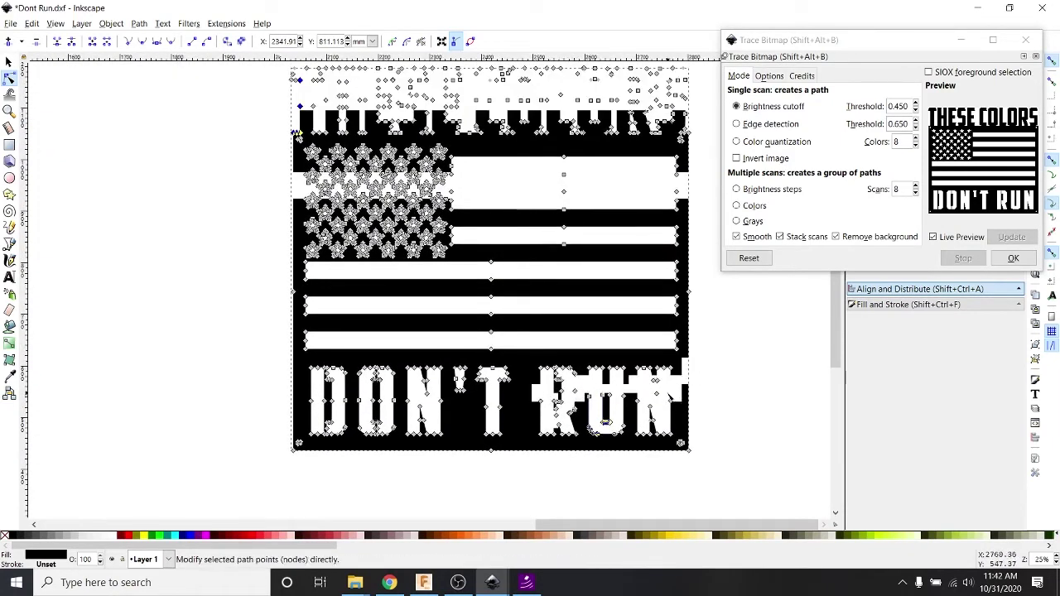
scroll(695, 369, "up", 3)
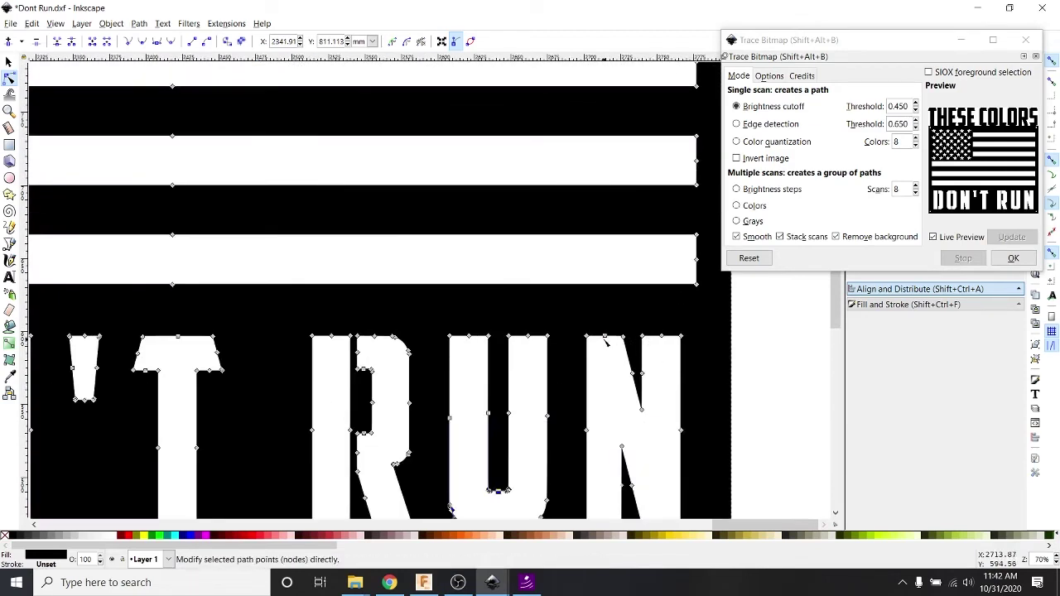
scroll(590, 354, "down", 5)
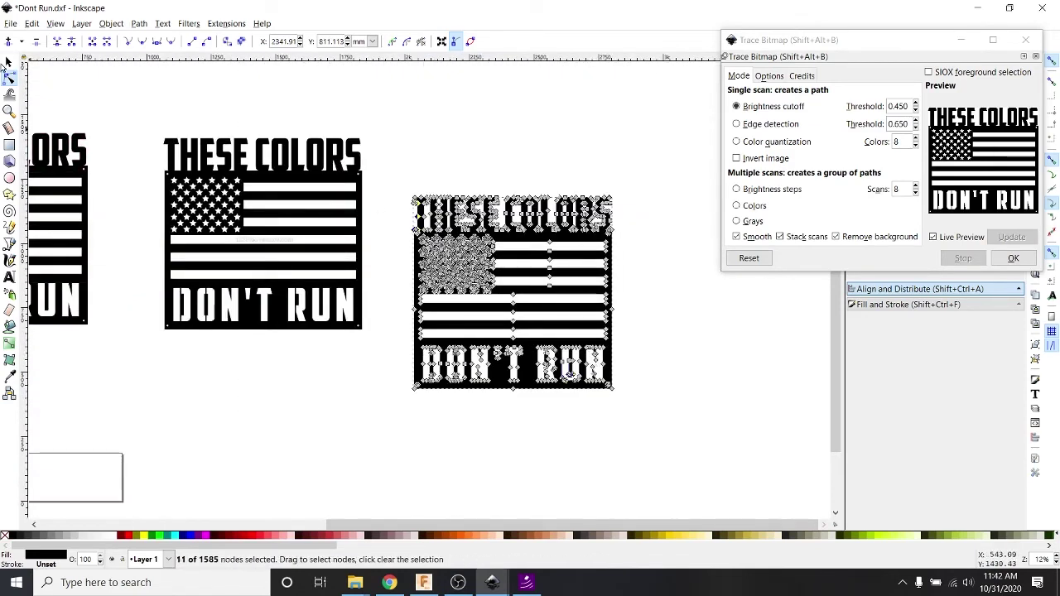
- Resize the page to fit the traced path and check the plate's lower-left corner at the origin
key("s")
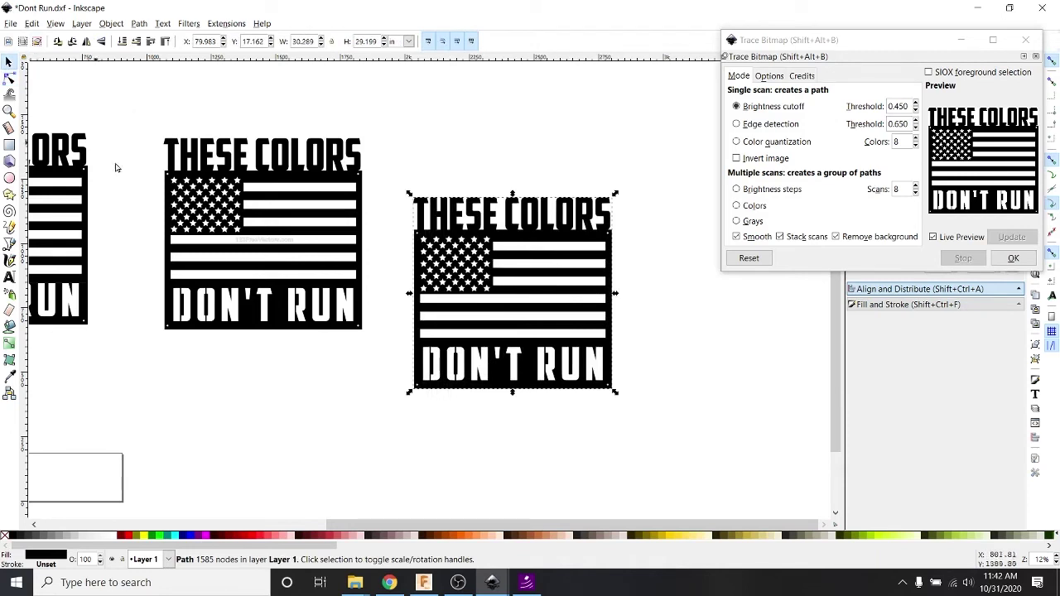
key("ctrl+shift+r")
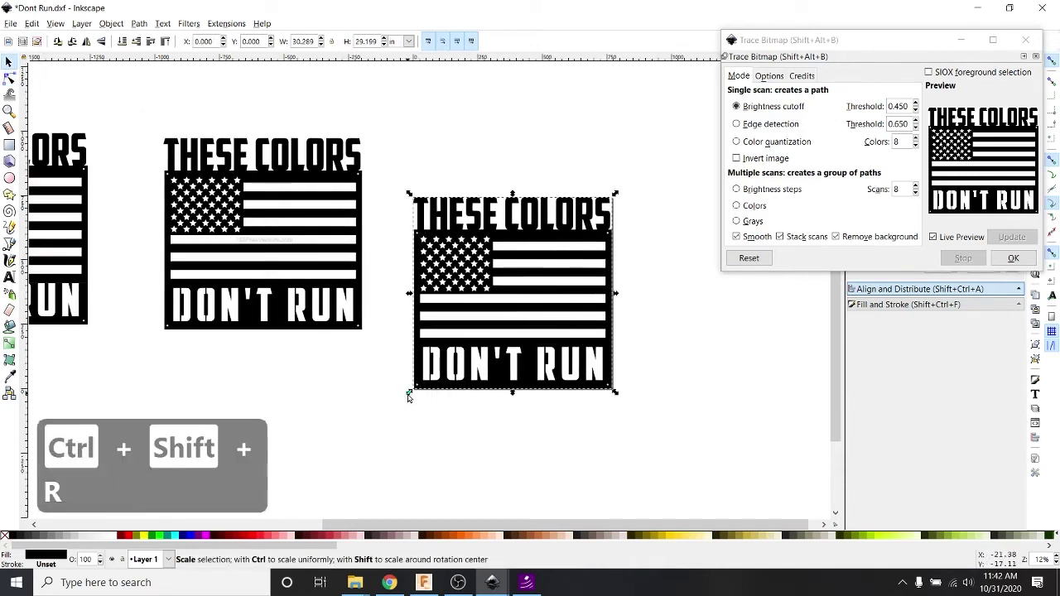
scroll(407, 396, "up", 6, "ctrl")
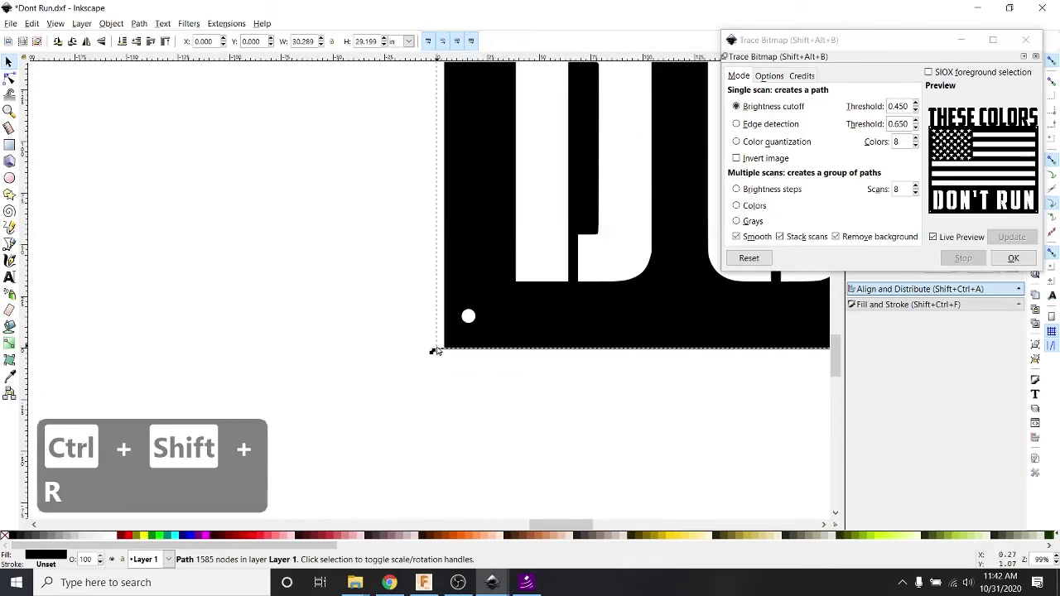
scroll(431, 383, "down", 7)
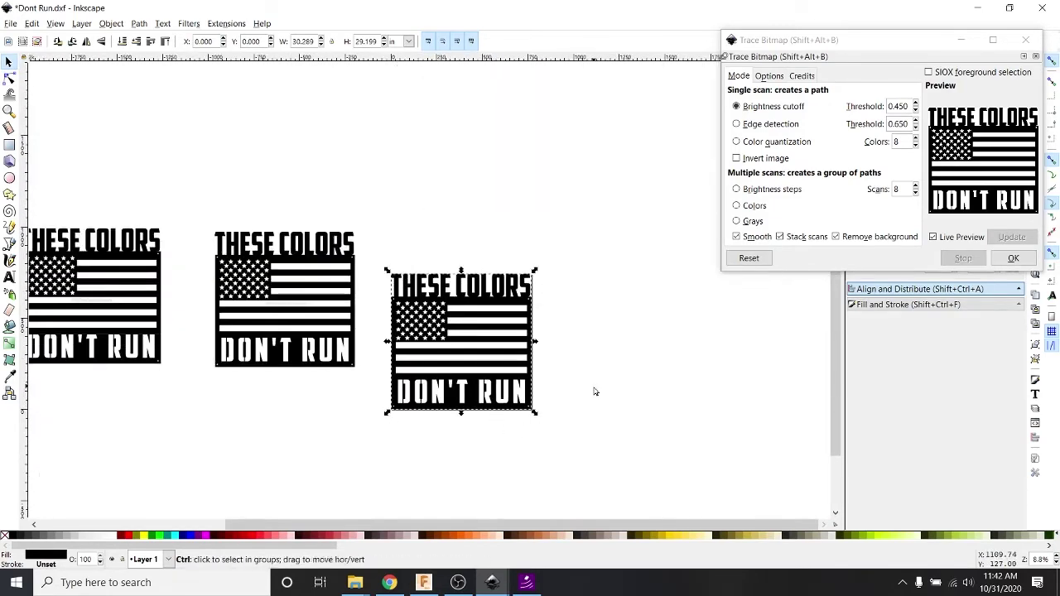
- Start saving the drawing as a Desktop Cutting Plotter (AutoCAD DXF R14) file in the Video folder's Inkscape For Plasma subfolder
key("ctrl+shift+s")
left_click(348, 423)
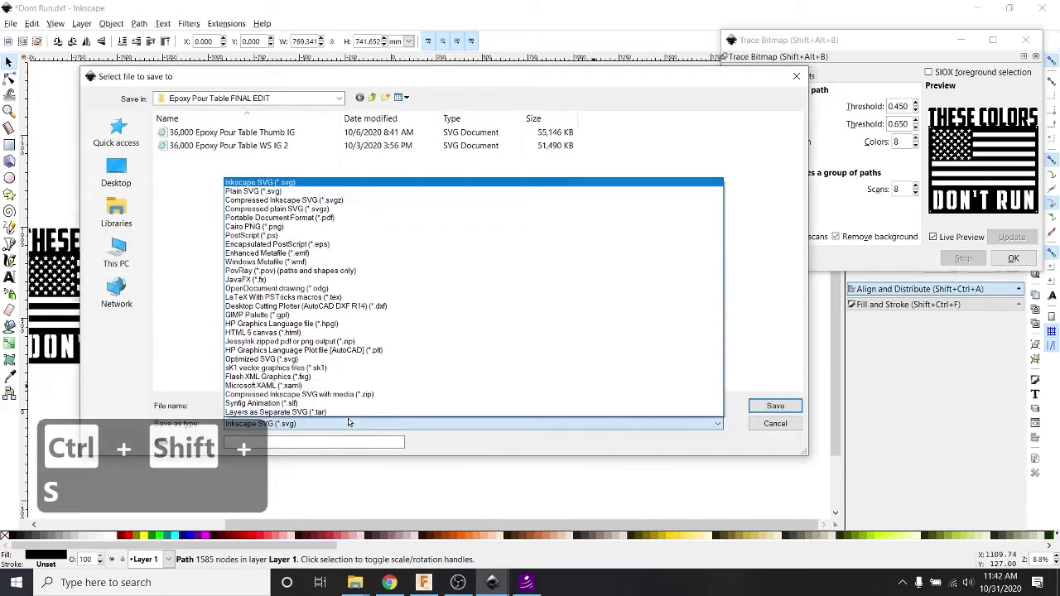
left_click(352, 309)
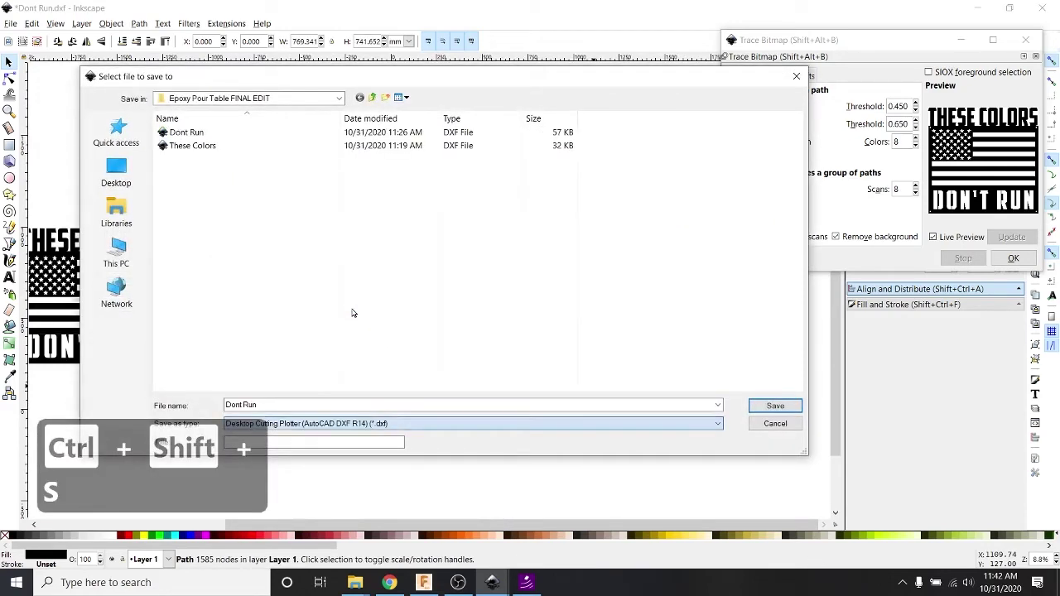
left_click(249, 97)
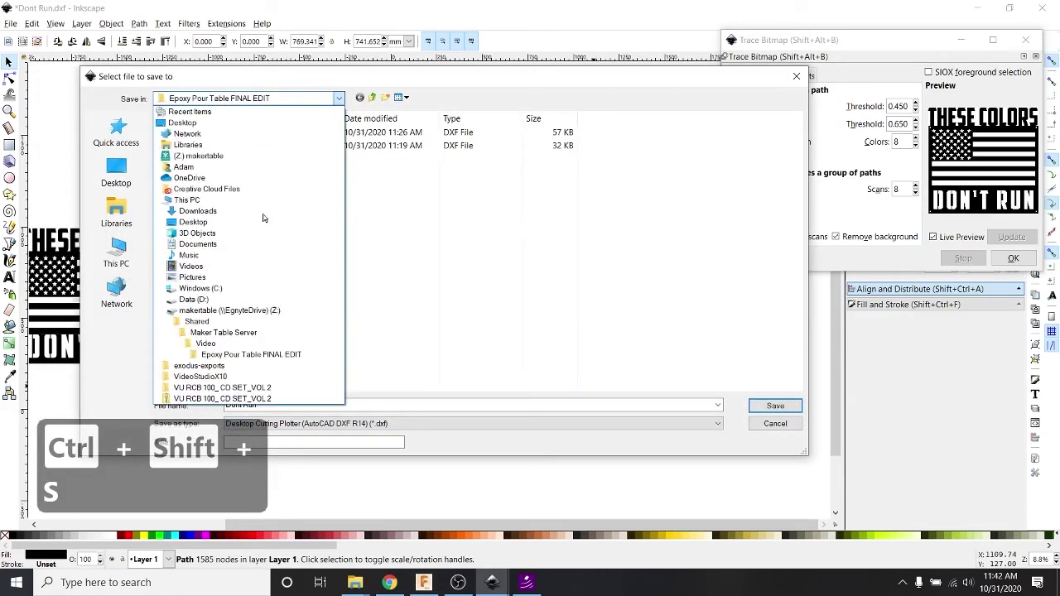
left_click(230, 343)
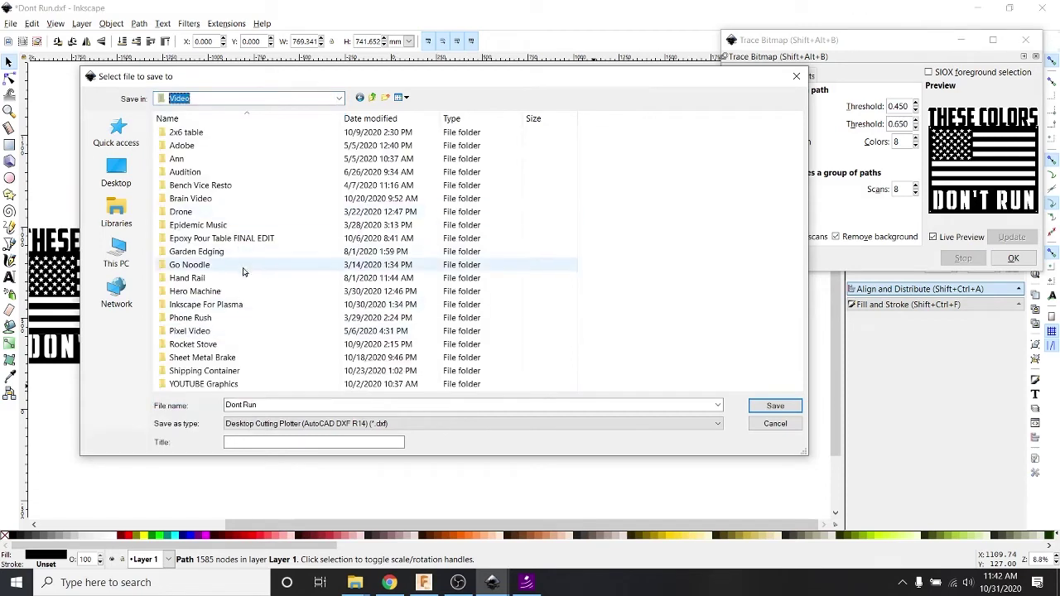
double_click(199, 308)
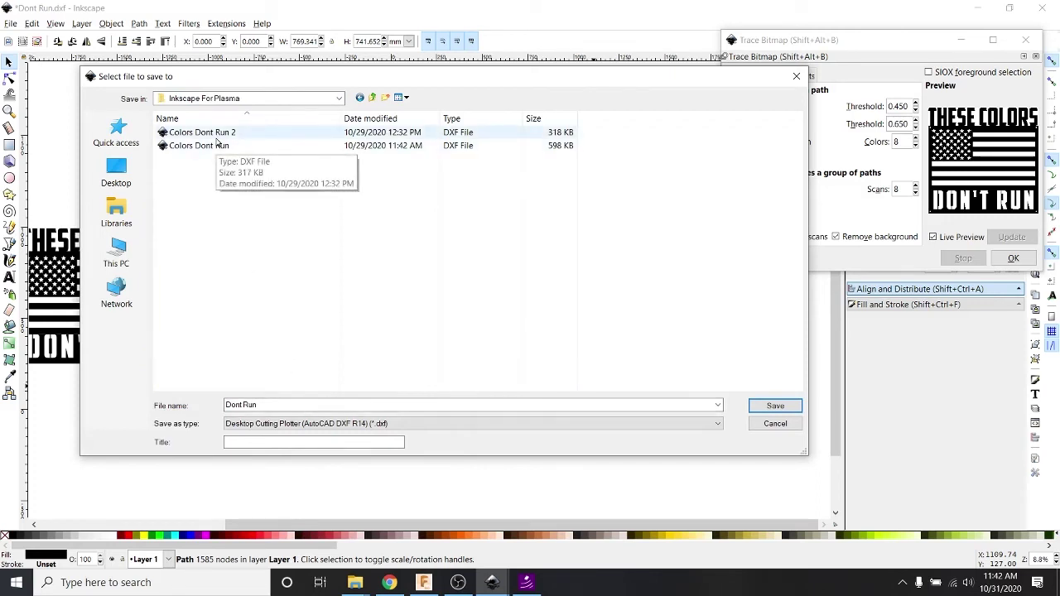
- Name the DXF file Colors Dont Run 3 and save it with LWPOLYLINE line output and inches as base unit
left_click(217, 135)
left_click(314, 404)
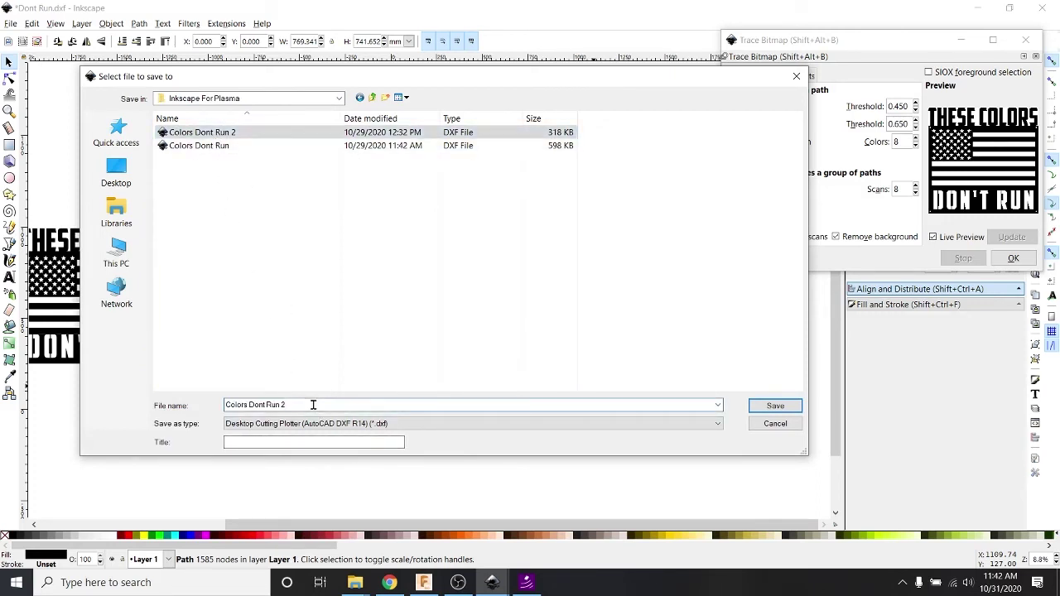
key("BackSpace")
type("3")
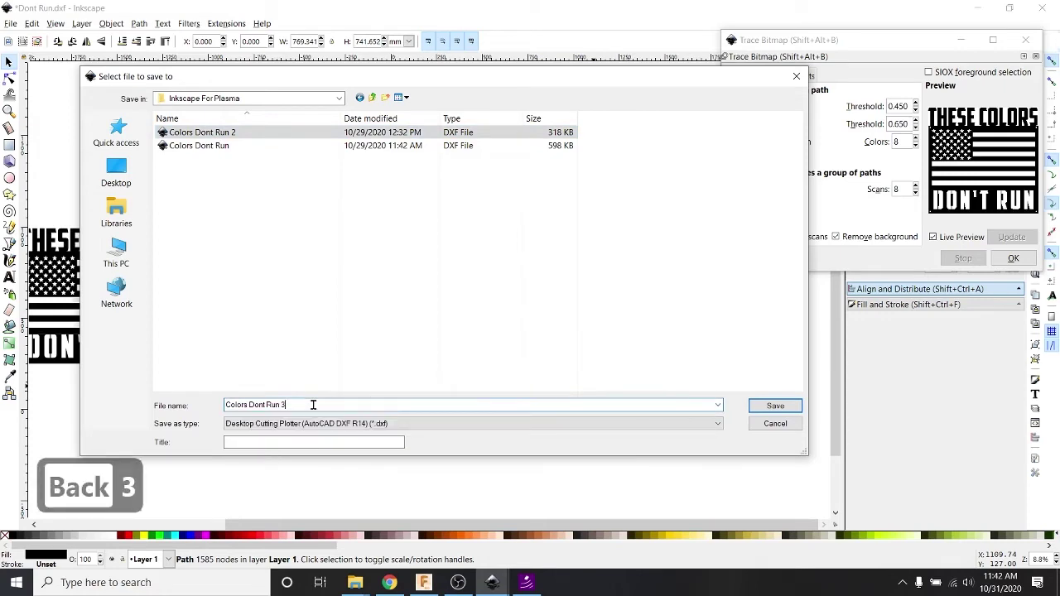
left_click(760, 406)
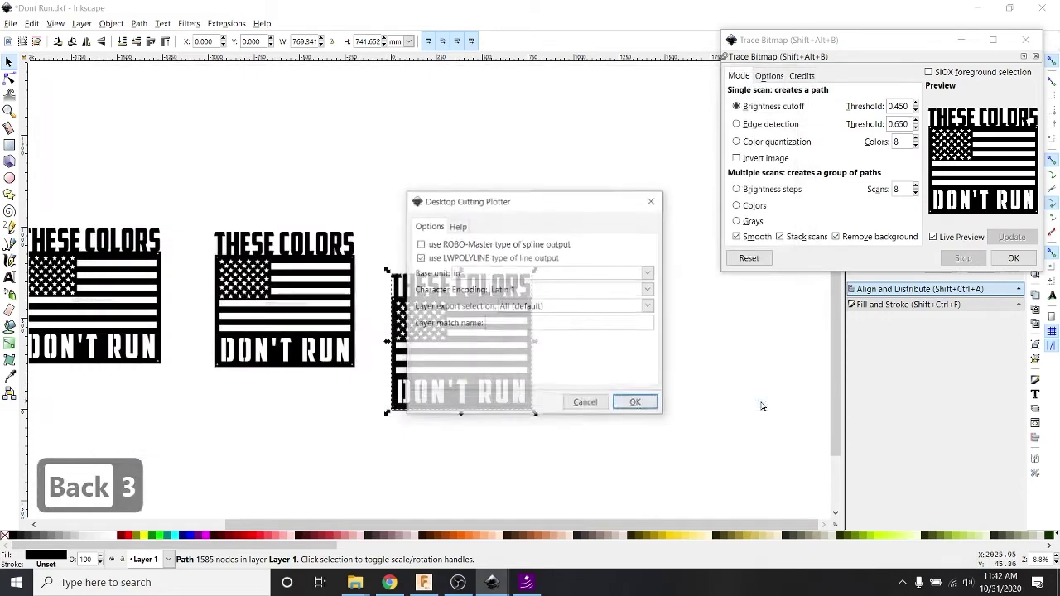
left_click(635, 404)
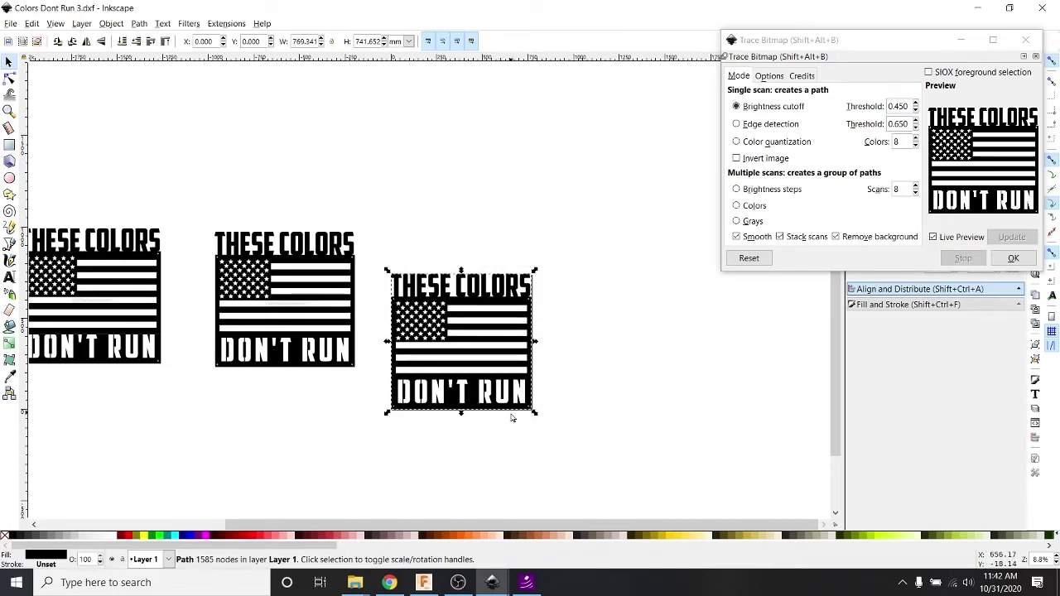
- Close the Trace Bitmap dialog and draw a green circle about 5 mm across inside one of the flag's stars
left_click(1025, 39)
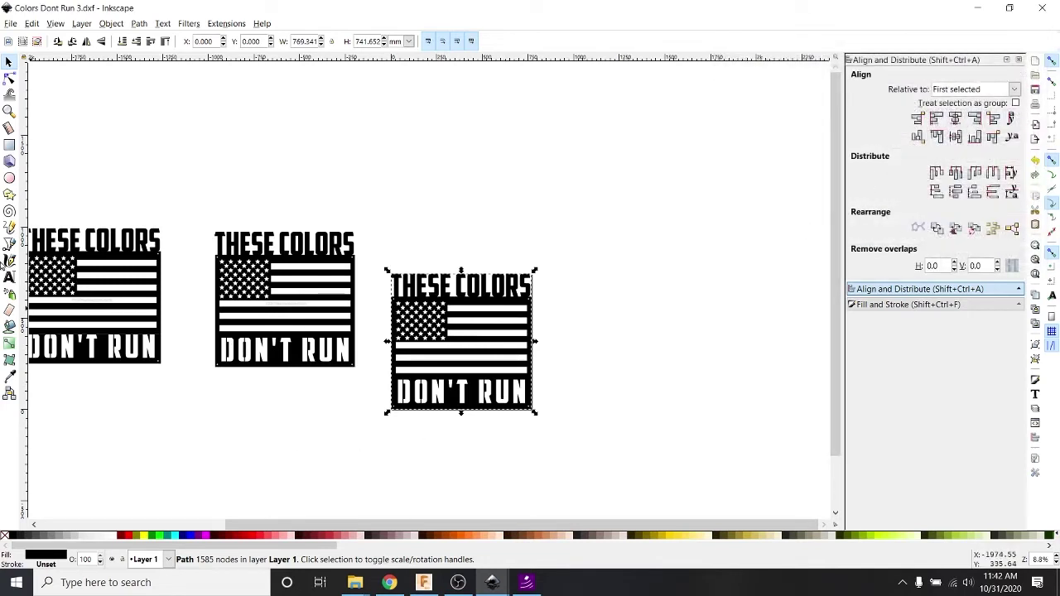
left_click(10, 178)
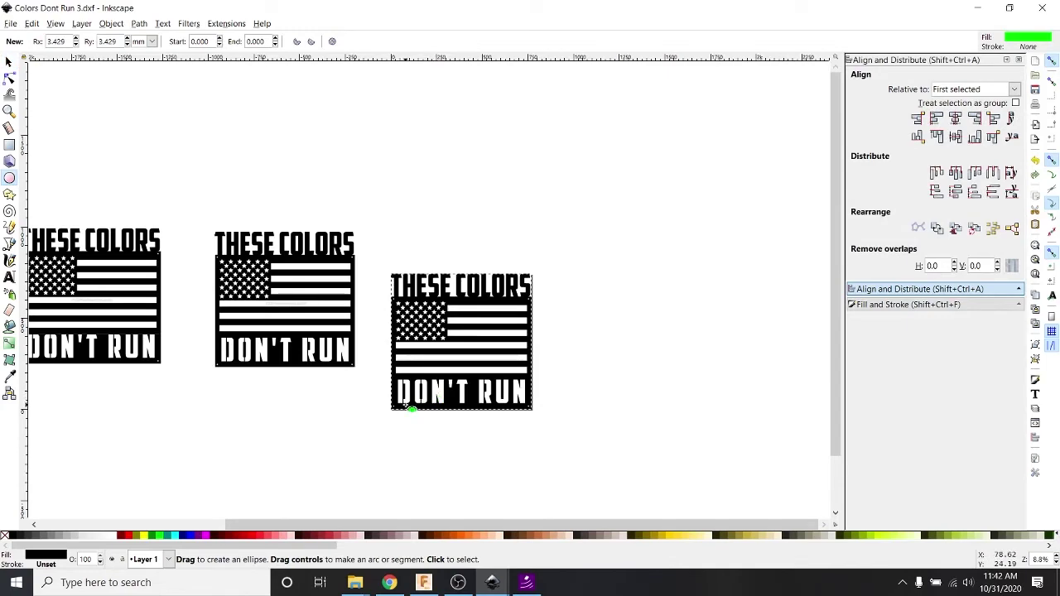
scroll(414, 400, "up", 5)
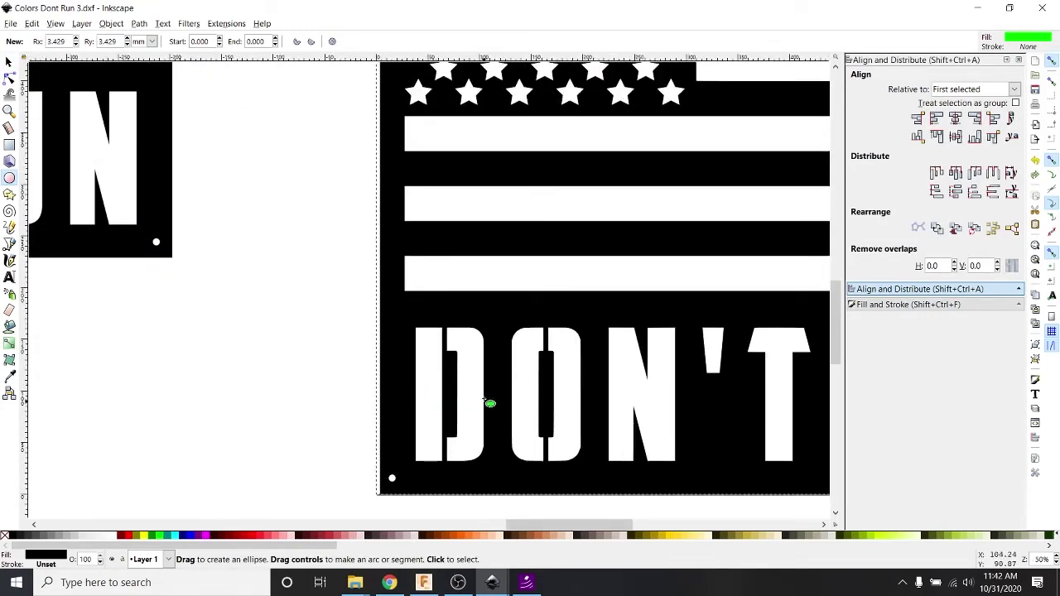
scroll(481, 391, "up", 8)
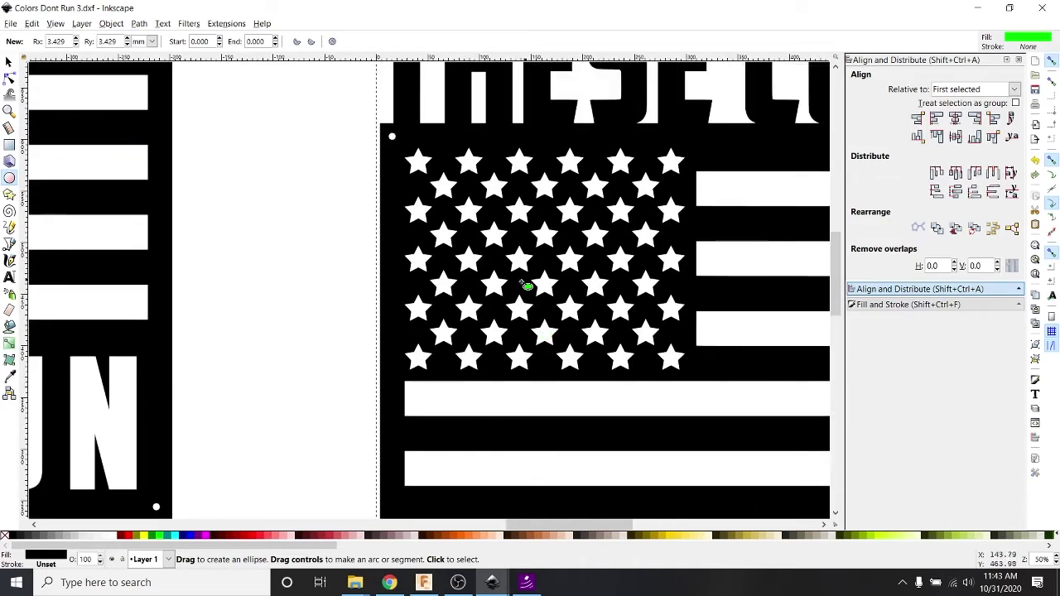
scroll(501, 281, "up", 8)
left_click_drag(466, 260, 545, 341)
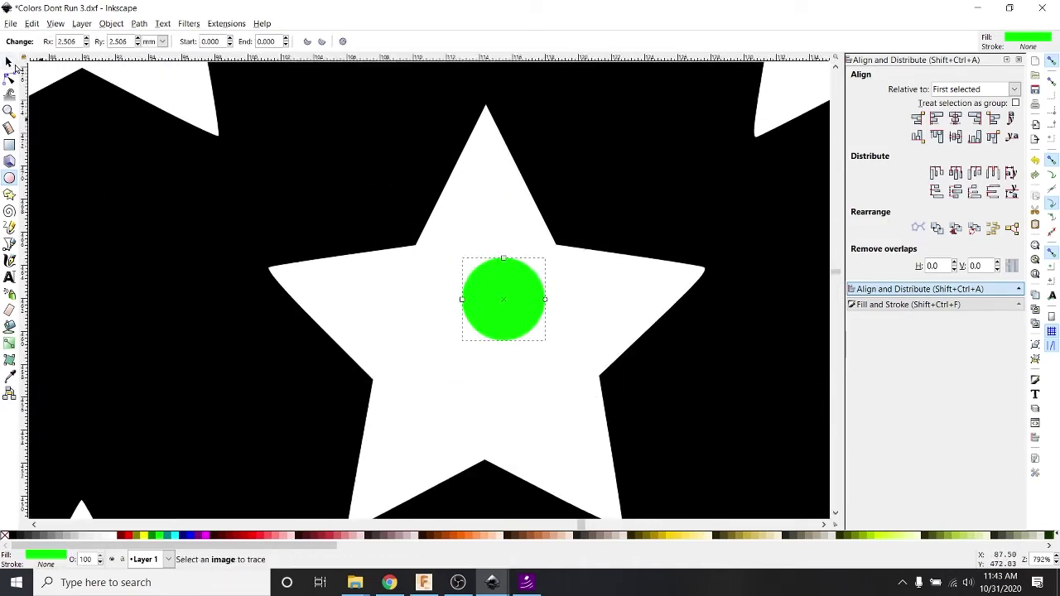
- Switch the units to inches and set the green circle's width and height to 0.065 in
key("s")
left_click(407, 43)
left_click(401, 98)
left_click(320, 45)
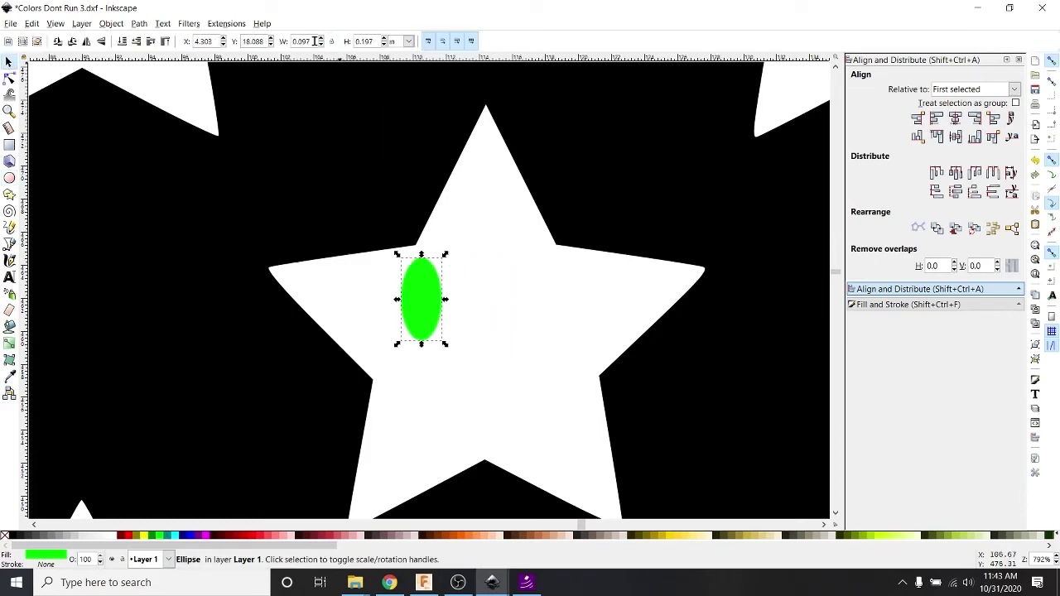
type(".065")
key("Tab")
type(".065")
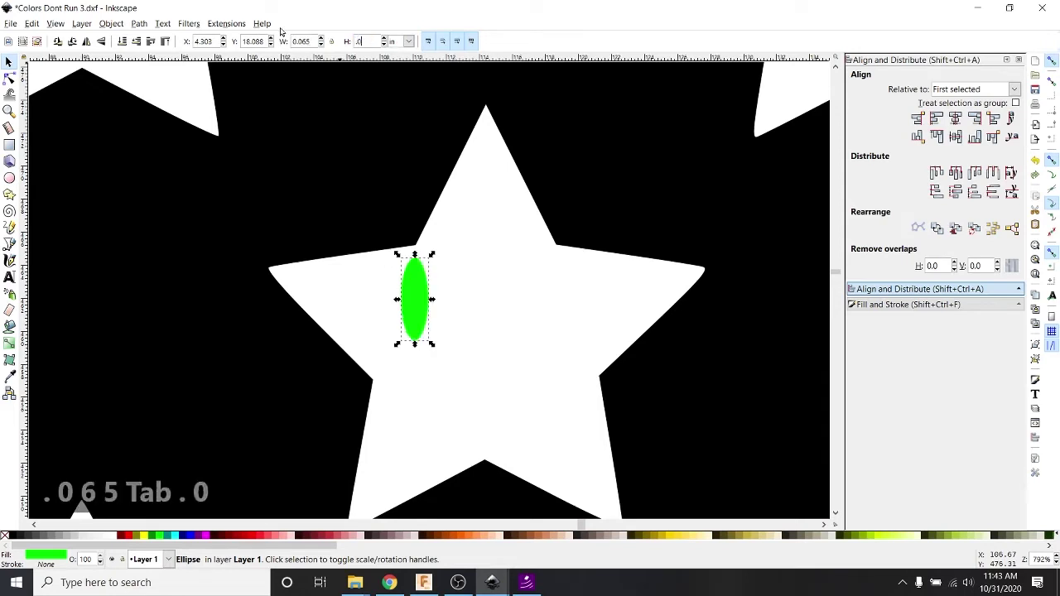
key("Tab")
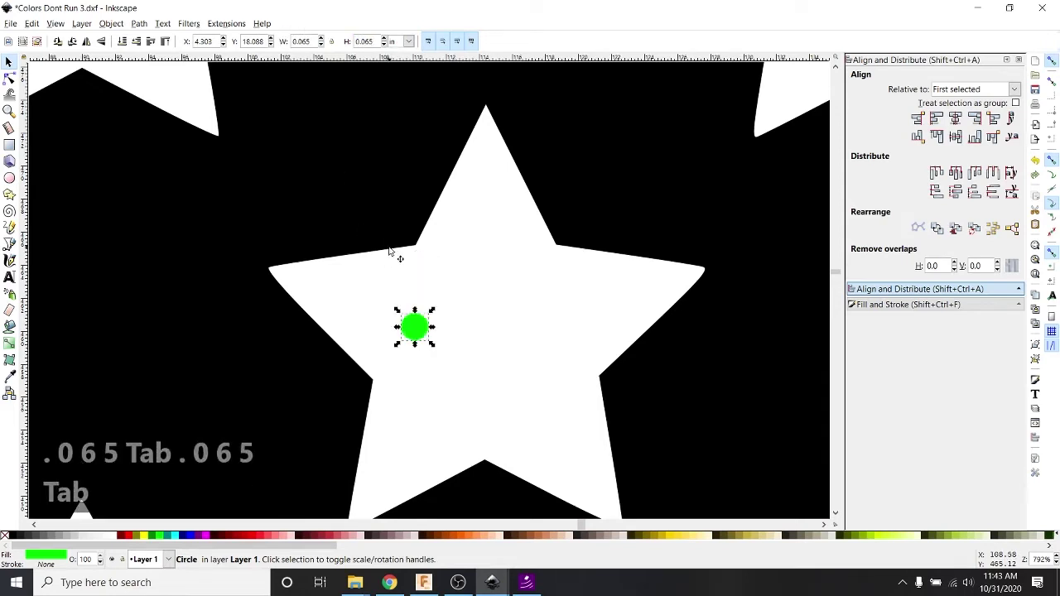
- Fit the green circle into the star's left point to compare its size with the narrow tip
left_click_drag(417, 329, 405, 309)
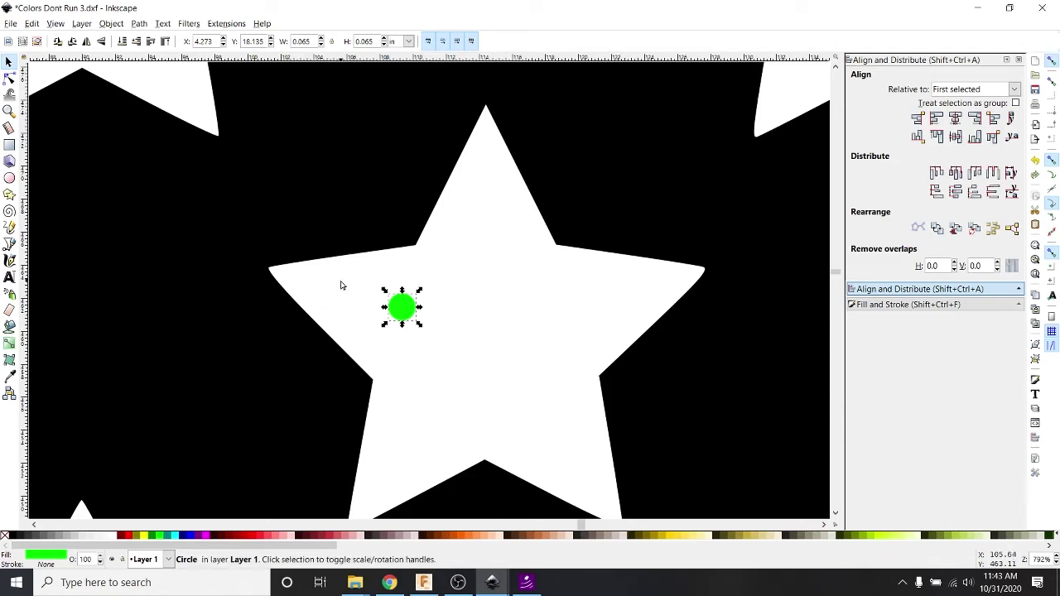
scroll(343, 286, "left", 2)
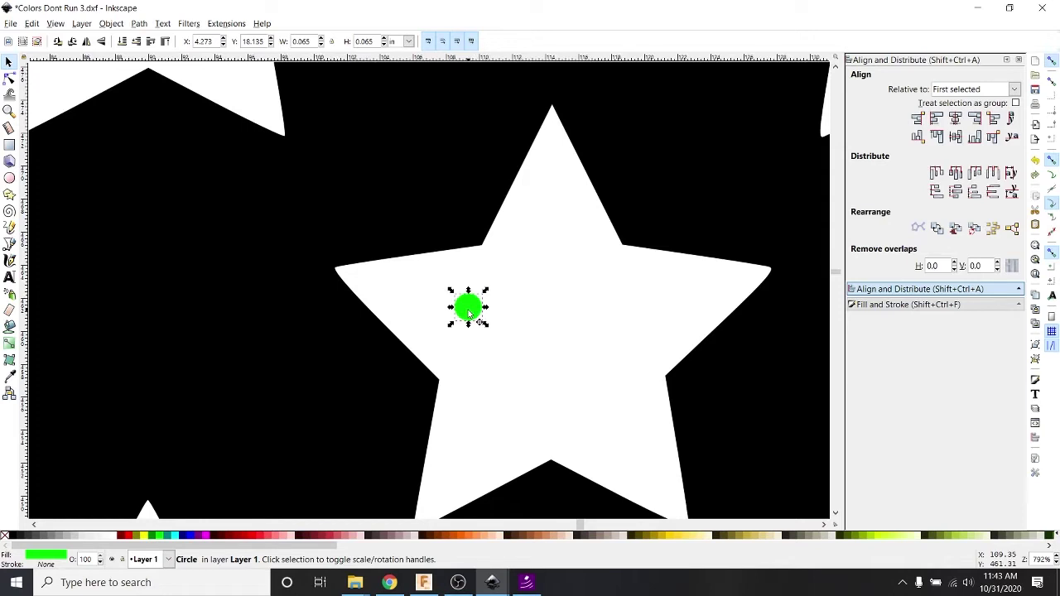
left_click_drag(470, 313, 372, 267)
scroll(356, 283, "up", 6)
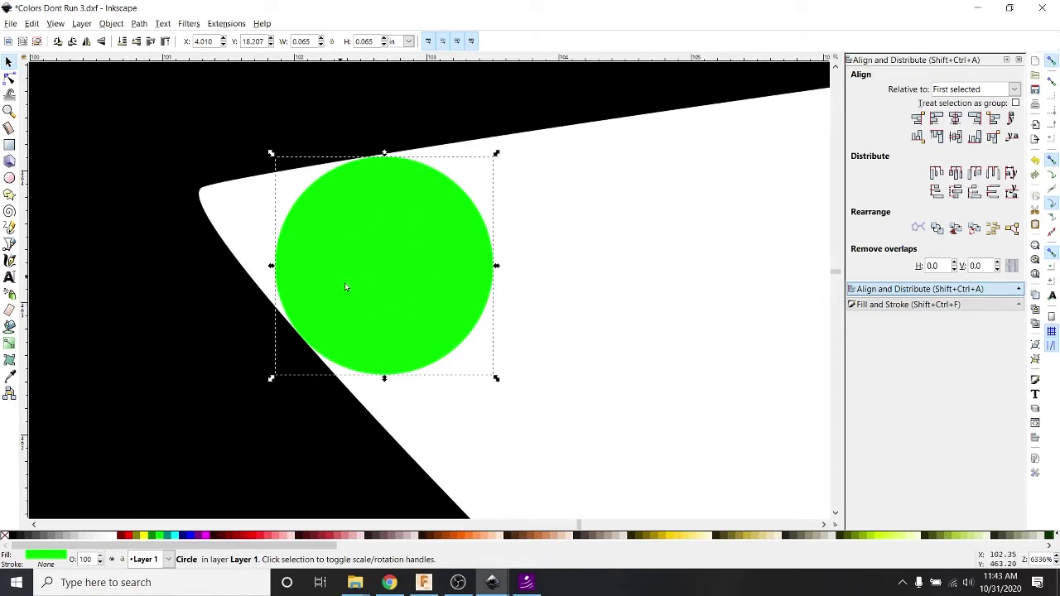
scroll(342, 282, "down", 4)
mouse_move(352, 297)
left_mouse_down()
mouse_move(441, 349)
mouse_move(355, 296)
left_mouse_up()
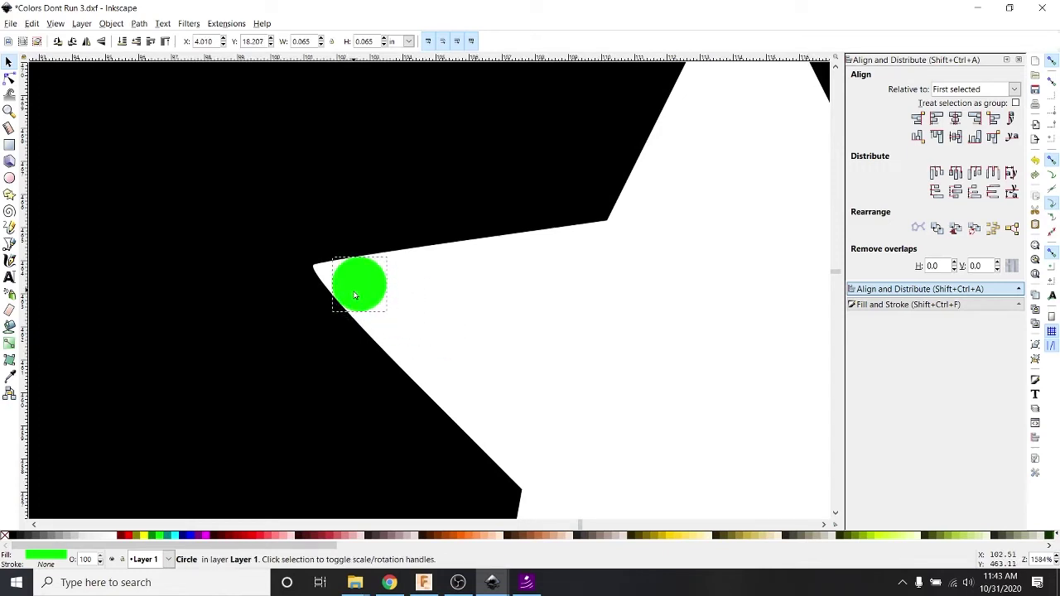
scroll(356, 296, "up", 2)
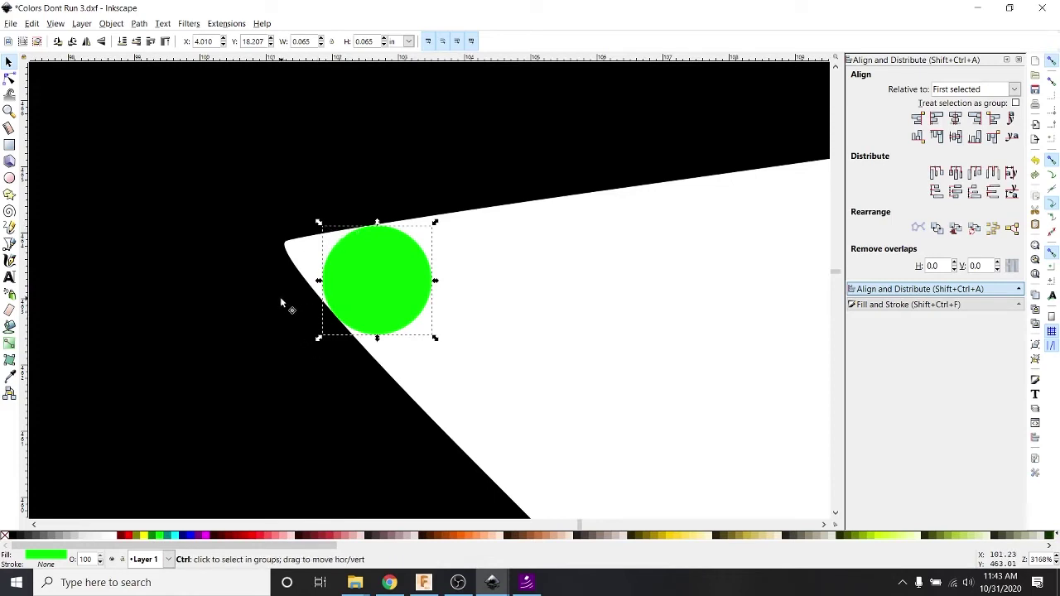
- Move the green circle into the star's top point and compare its size with that tip
scroll(280, 296, "down", 4)
left_click_drag(293, 303, 488, 159)
scroll(487, 160, "up", 2)
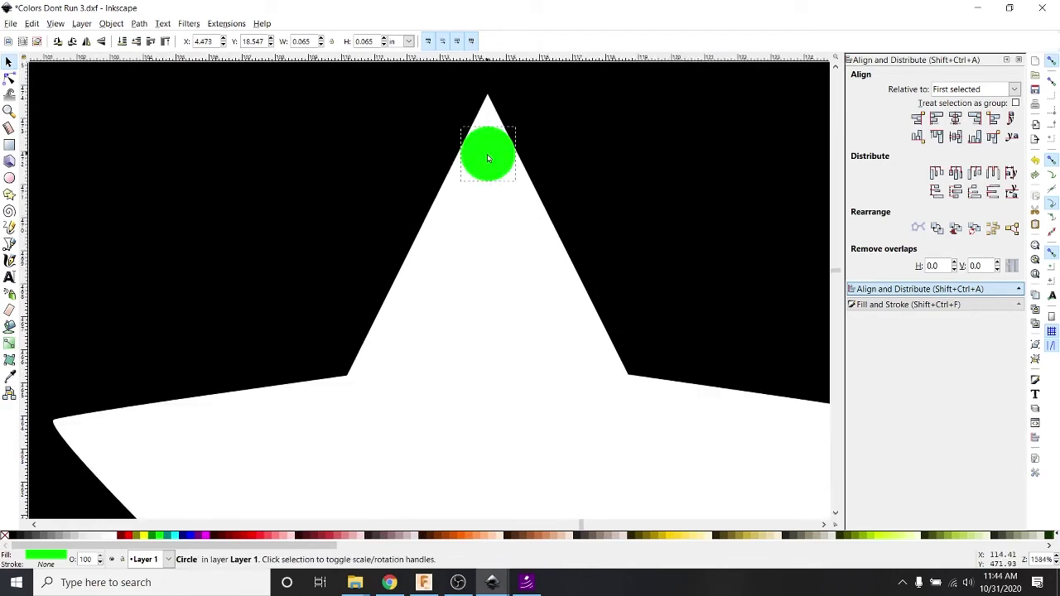
scroll(468, 189, "down", 3)
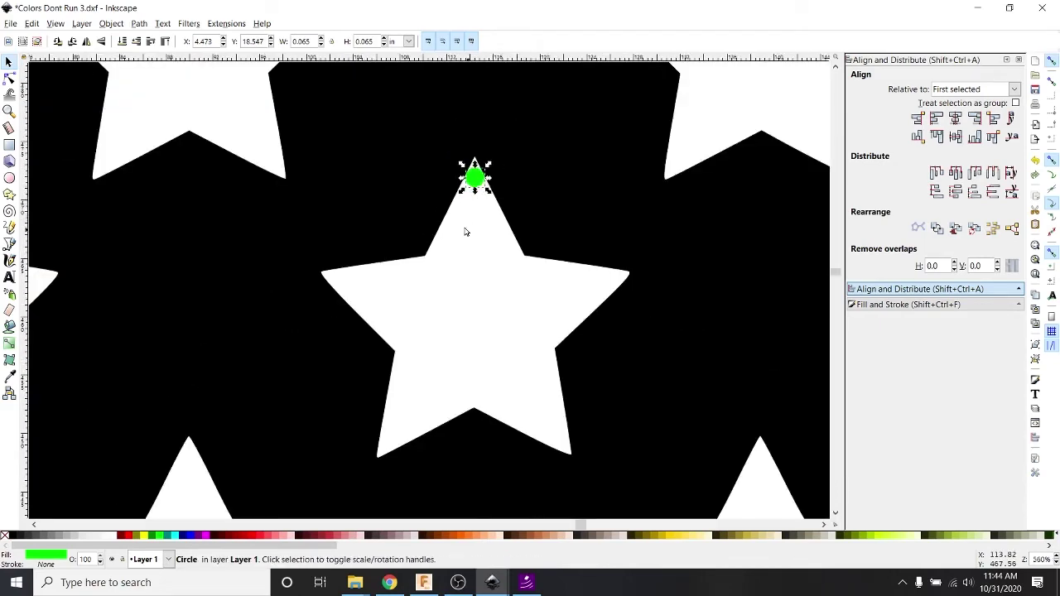
scroll(413, 242, "down", 4)
scroll(412, 289, "down", 1)
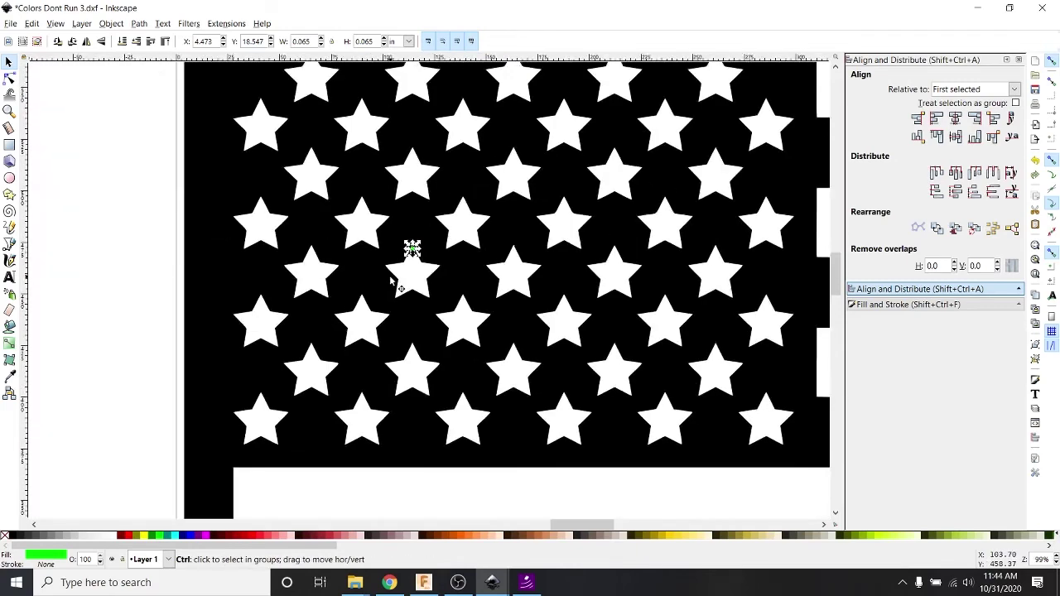
scroll(396, 281, "down", 5)
- Scale the traced sign path down proportionally to about 3.3 in wide in the page's upper-left corner
left_click(580, 284)
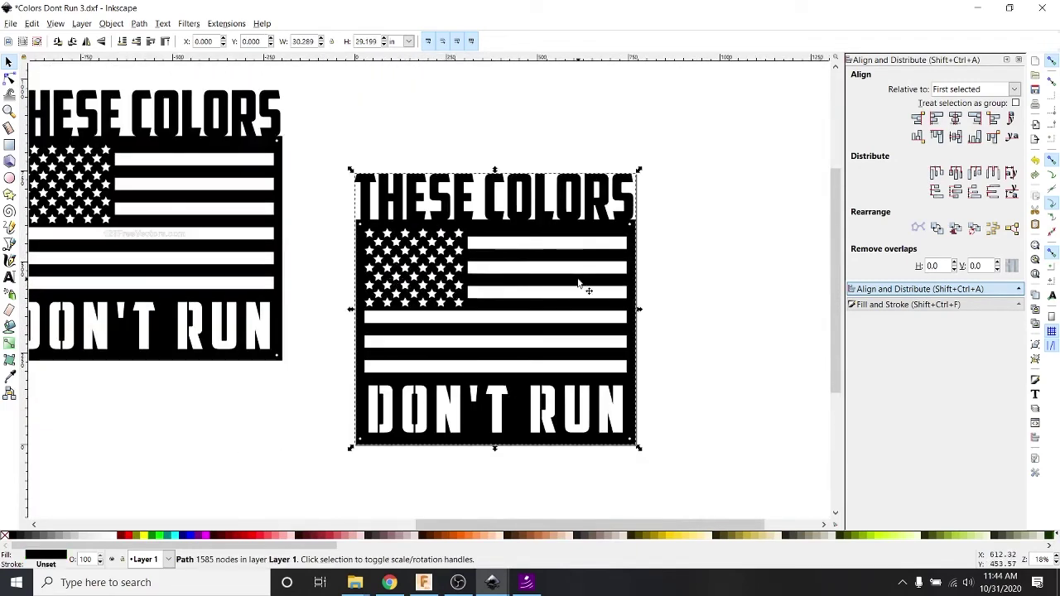
left_click_drag(639, 447, 406, 214)
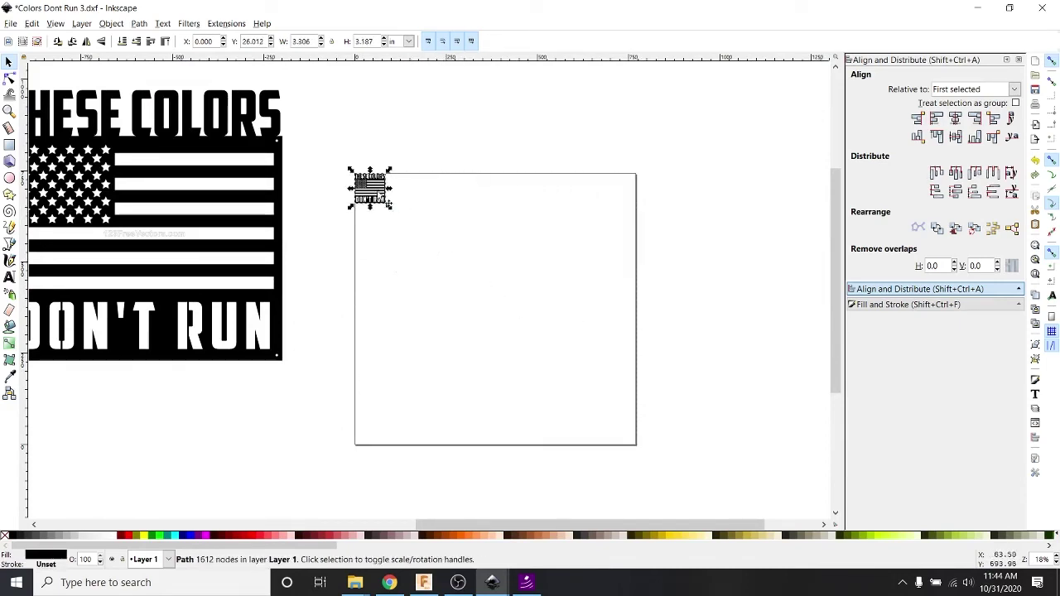
scroll(383, 203, "up", 5)
scroll(384, 203, "down", 3)
- Select the small green circle left on the empty page and move it onto the shrunken flag beside the stars
left_click_drag(331, 273, 775, 505)
scroll(431, 350, "up", 4)
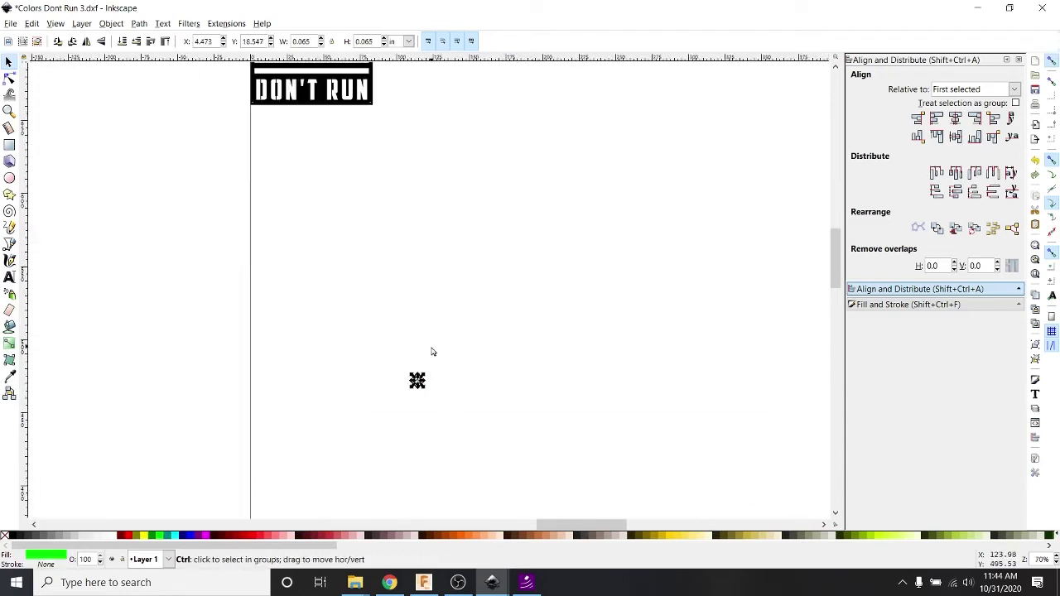
left_click_drag(413, 401, 414, 378)
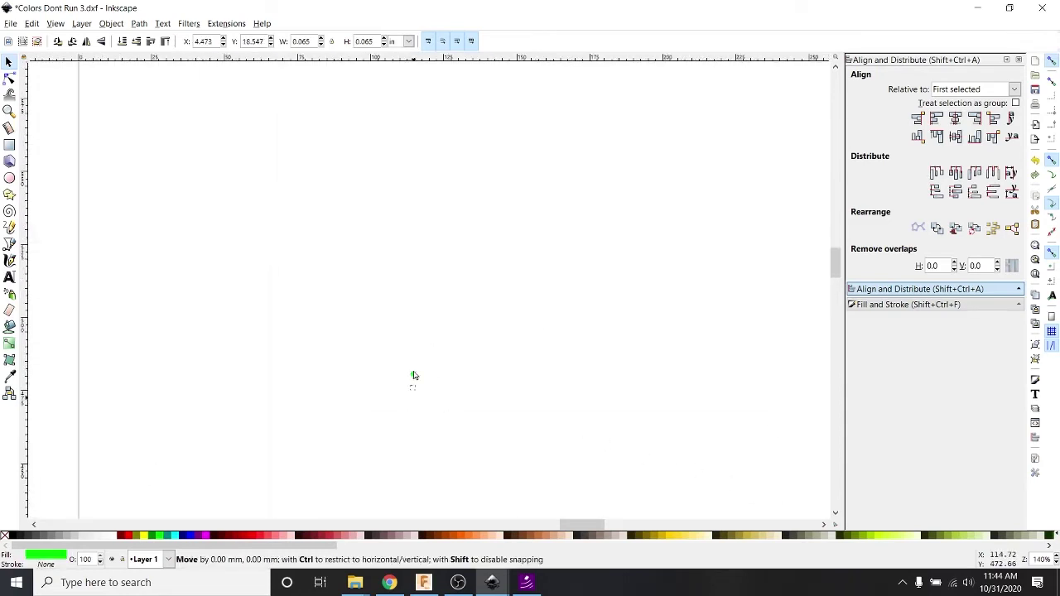
left_click_drag(348, 28, 178, 416)
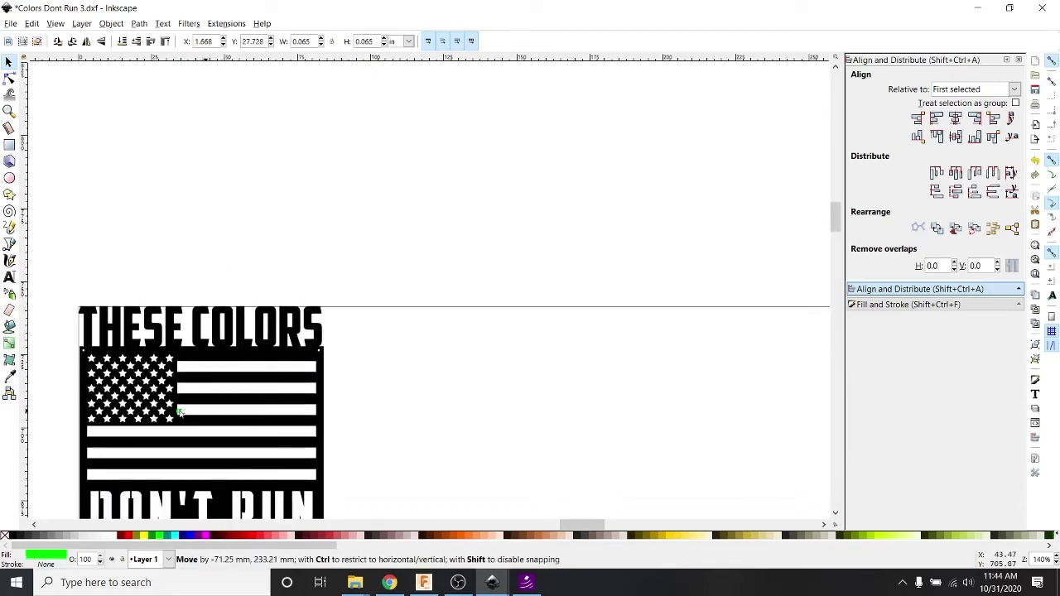
- Center the green circle over the second-lowest star in the shrunken flag's rightmost star column to compare their sizes
scroll(177, 417, "up", 3)
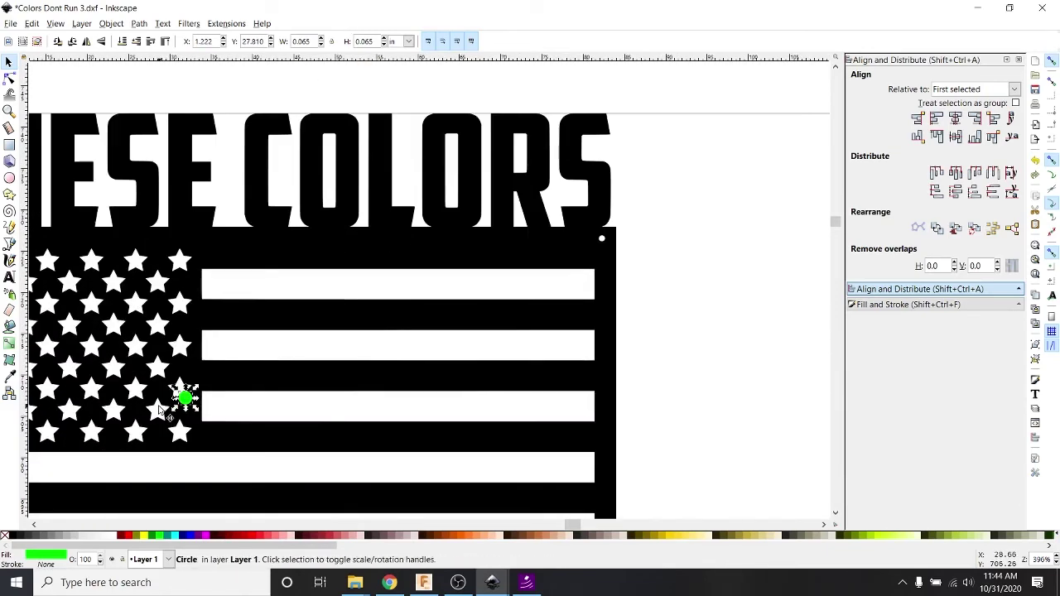
scroll(248, 412, "left", 4)
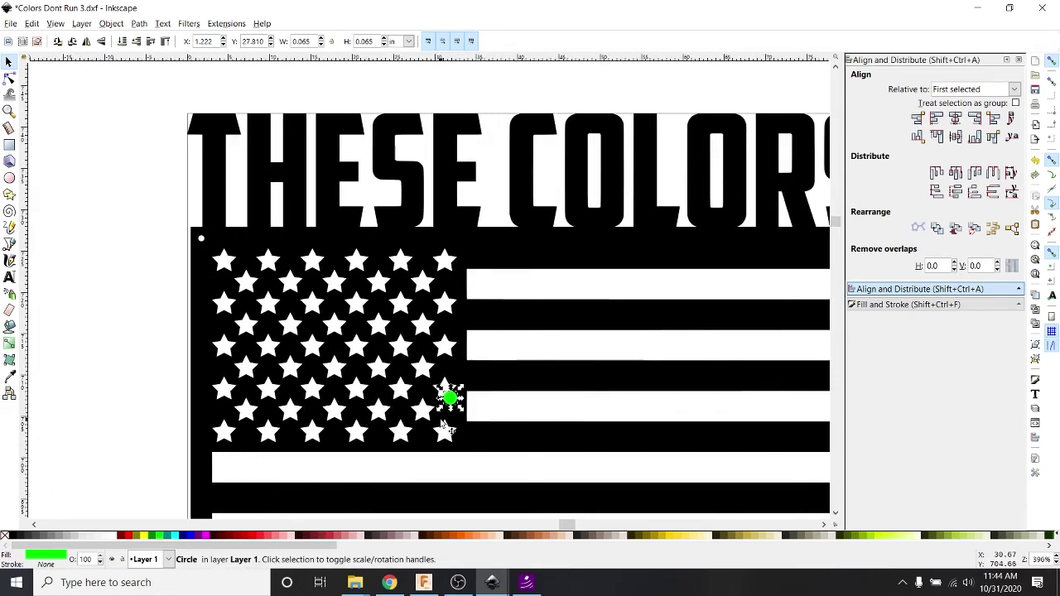
scroll(445, 421, "up", 4)
scroll(458, 403, "down", 1)
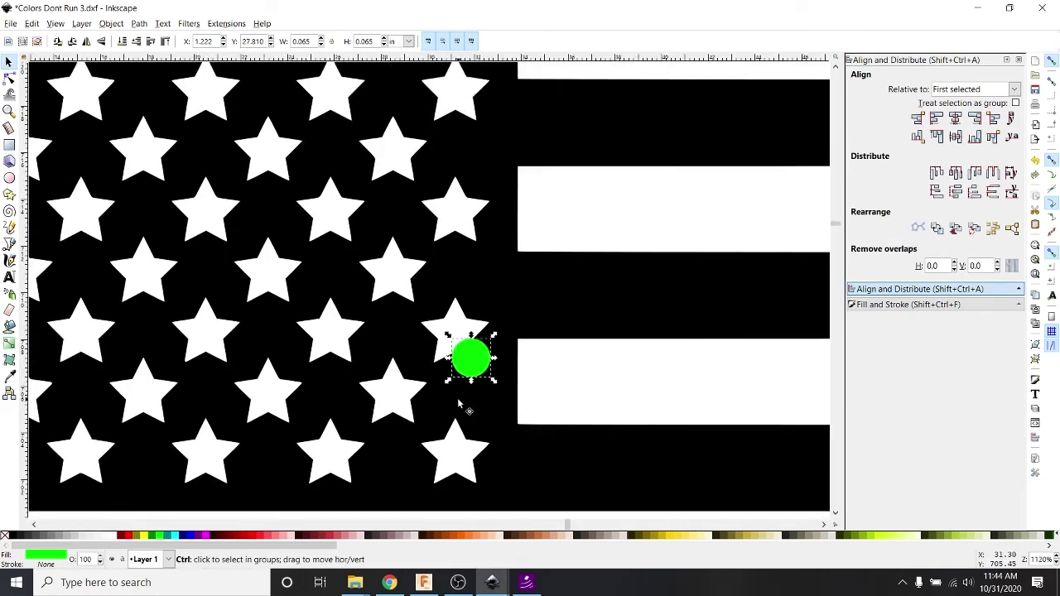
left_click_drag(486, 371, 453, 349)
scroll(461, 346, "up", 2)
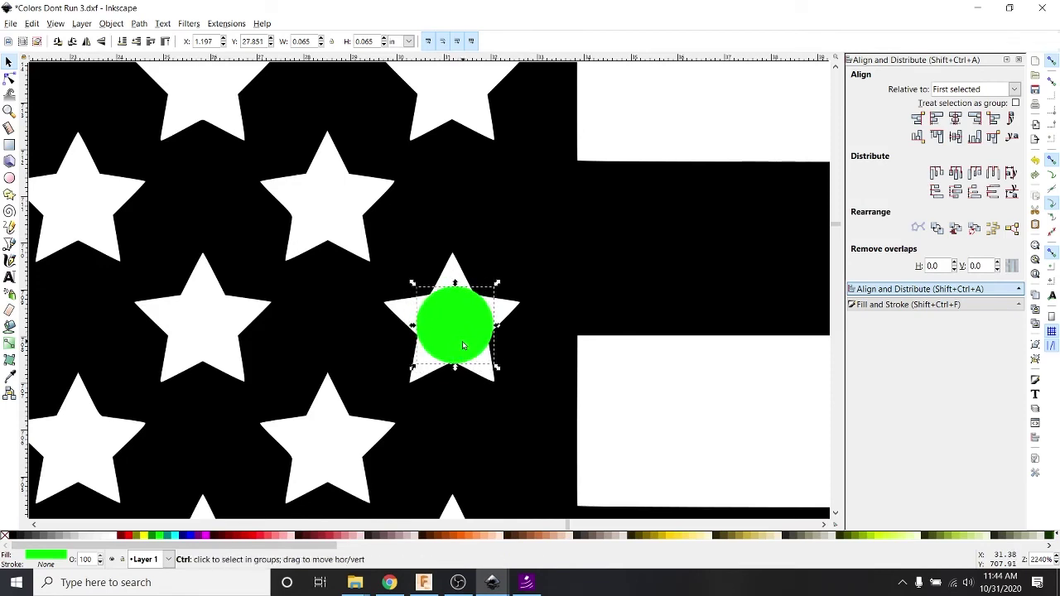
scroll(459, 335, "up", 2)
mouse_move(458, 334)
left_mouse_down()
mouse_move(461, 326)
mouse_move(452, 338)
mouse_move(465, 331)
mouse_move(459, 353)
mouse_move(463, 328)
mouse_move(460, 341)
left_mouse_up()
left_click(458, 338)
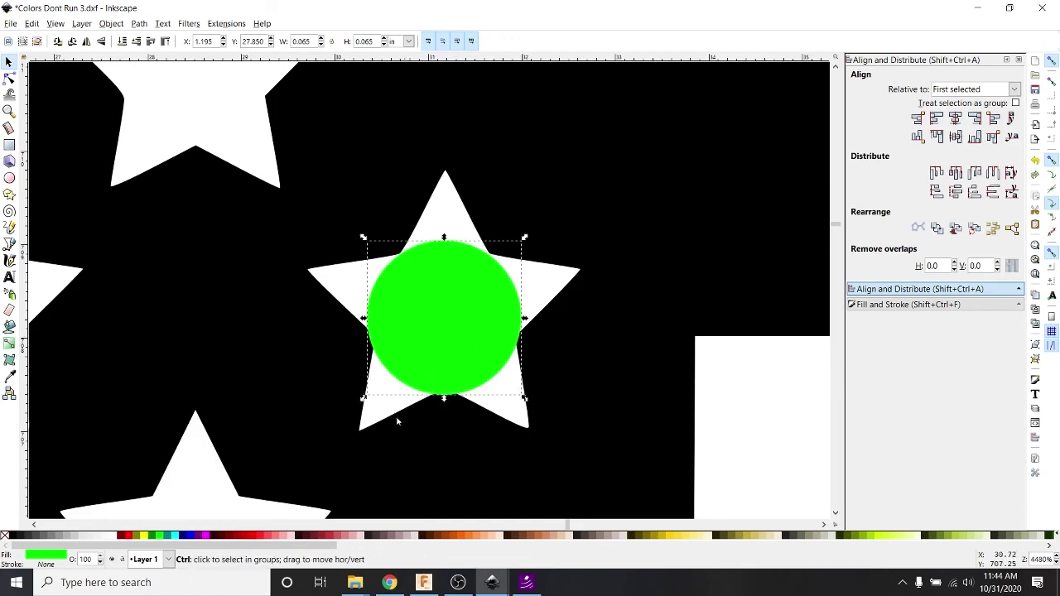
- Move the green circle off the stars and cover the shrunken flag's star field with a black rectangle about 1.24 by 0.98 in
scroll(394, 416, "down", 7)
left_click_drag(394, 419, 443, 260)
key("r")
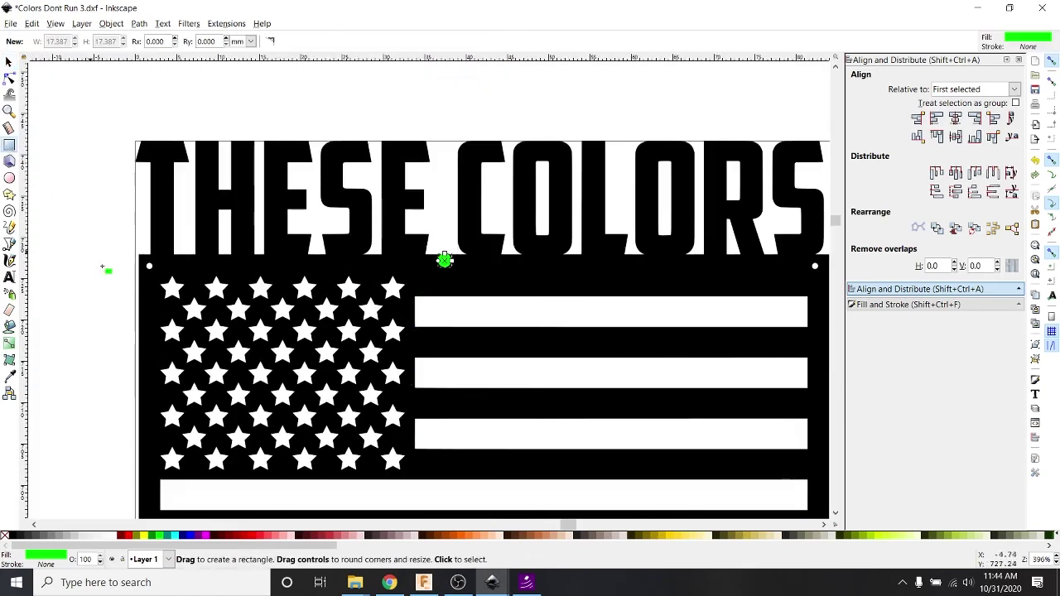
left_click_drag(150, 266, 416, 479)
left_click(15, 536)
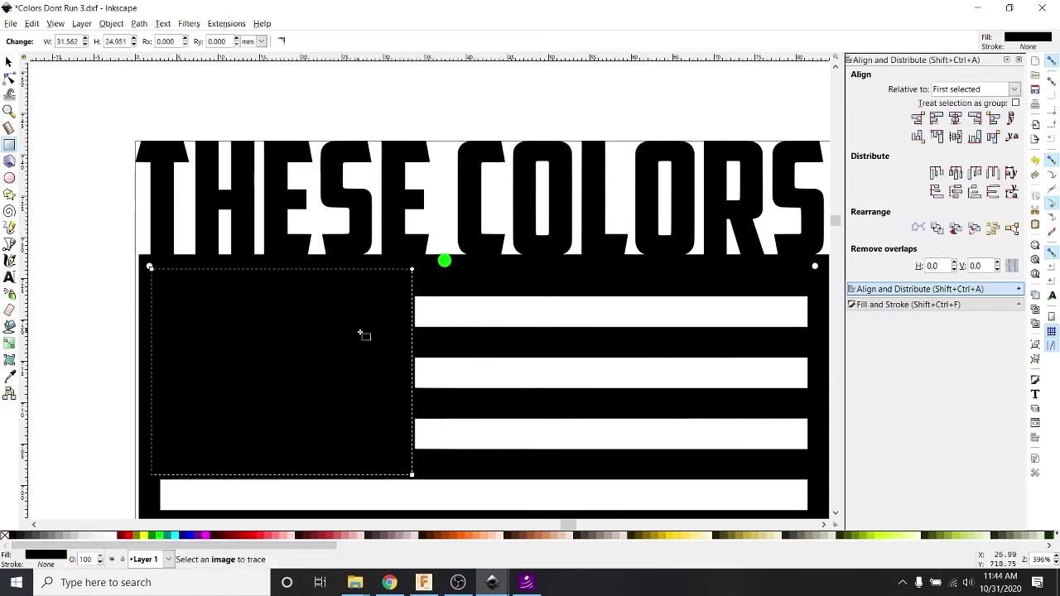
- Move the green circle over the THESE COLORS lettering, ending at the top of the second O in COLORS, to compare it with the letter details
scroll(444, 246, "up", 2)
left_click(8, 62)
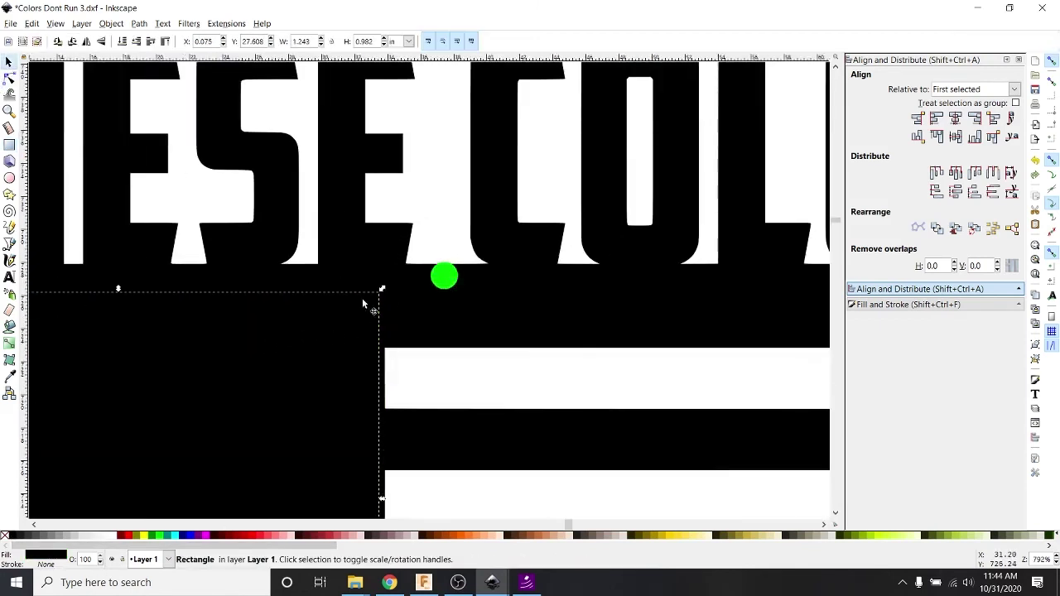
double_click(444, 277)
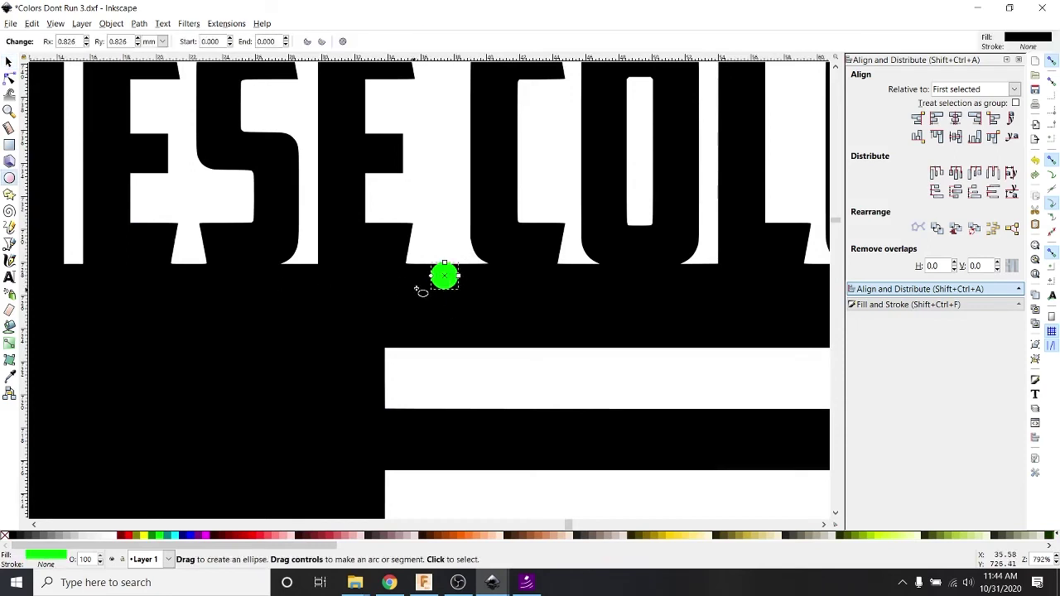
key("s")
left_click_drag(441, 284, 232, 273)
scroll(343, 271, "down", 2)
left_click_drag(296, 271, 619, 176)
scroll(494, 246, "up", 5)
scroll(464, 278, "down", 4)
scroll(492, 215, "down", 2)
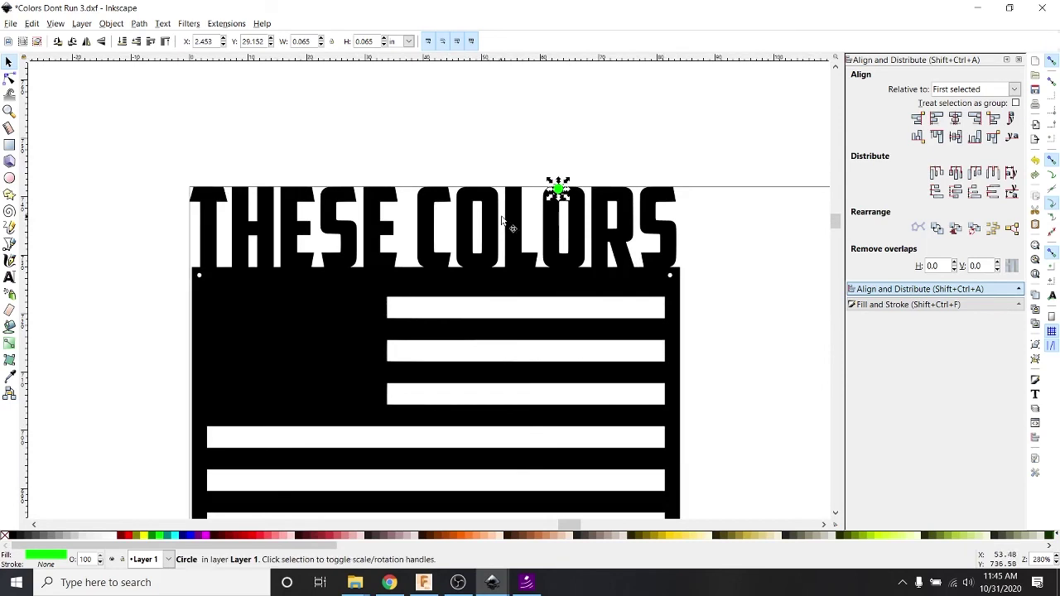
- Delete the green comparison circle from the shrunken sign
scroll(502, 192, "down", 3)
scroll(480, 277, "down", 2)
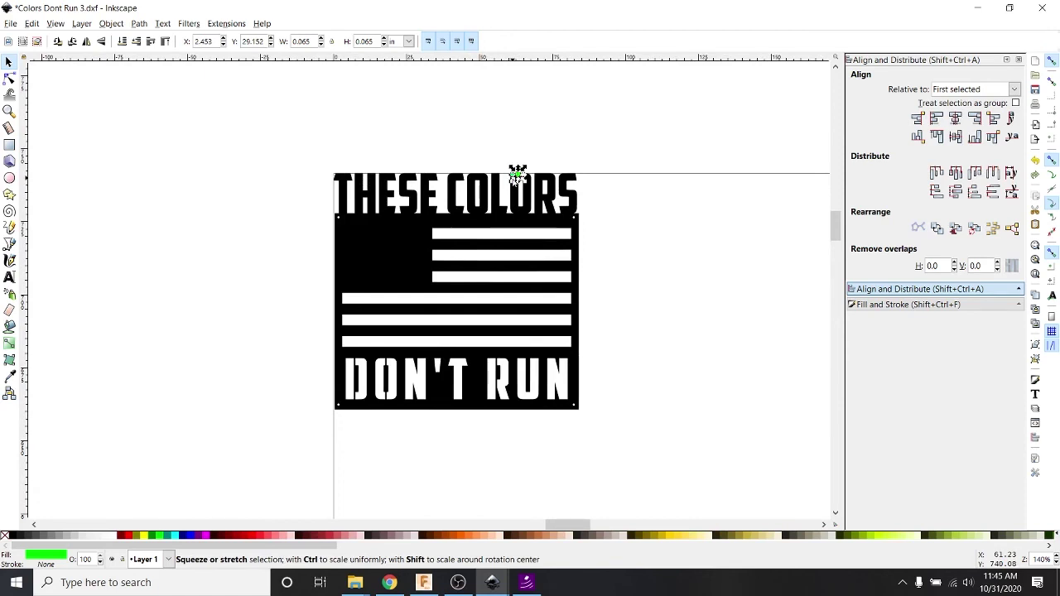
key("Delete")
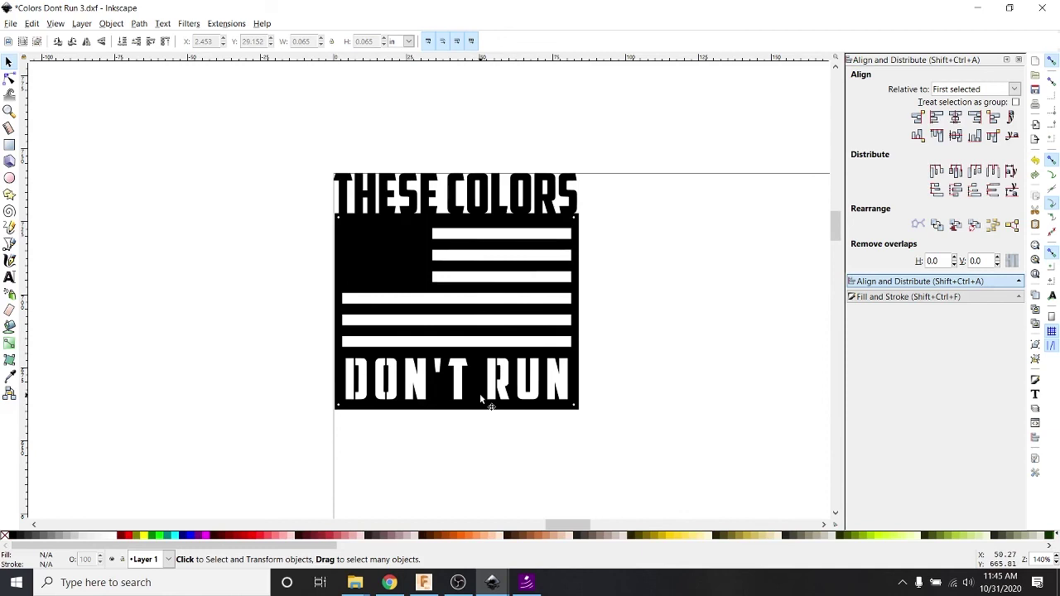
scroll(445, 346, "down", 2)
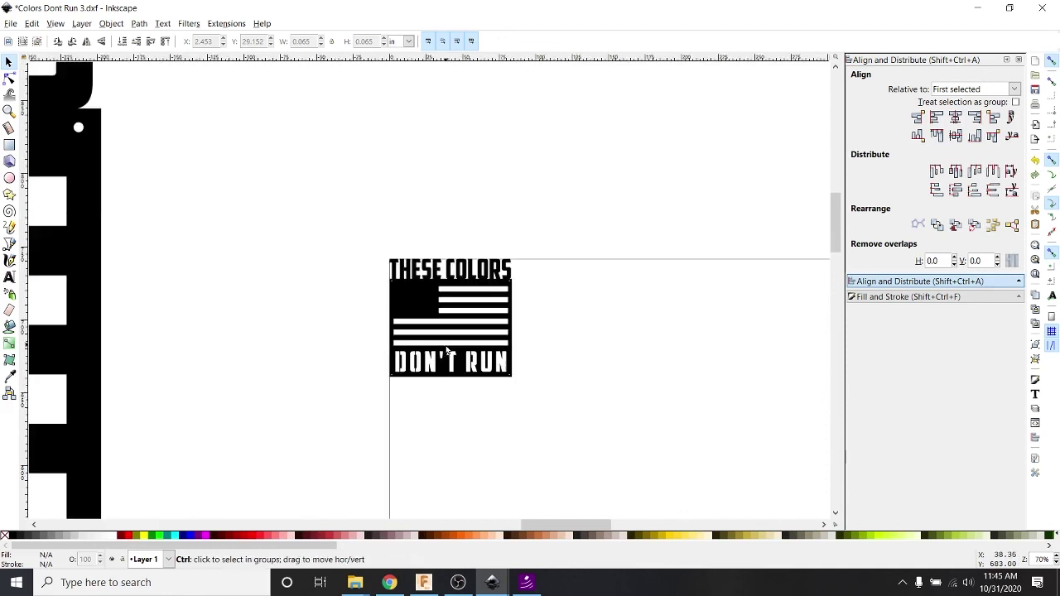
scroll(500, 227, "down", 5)
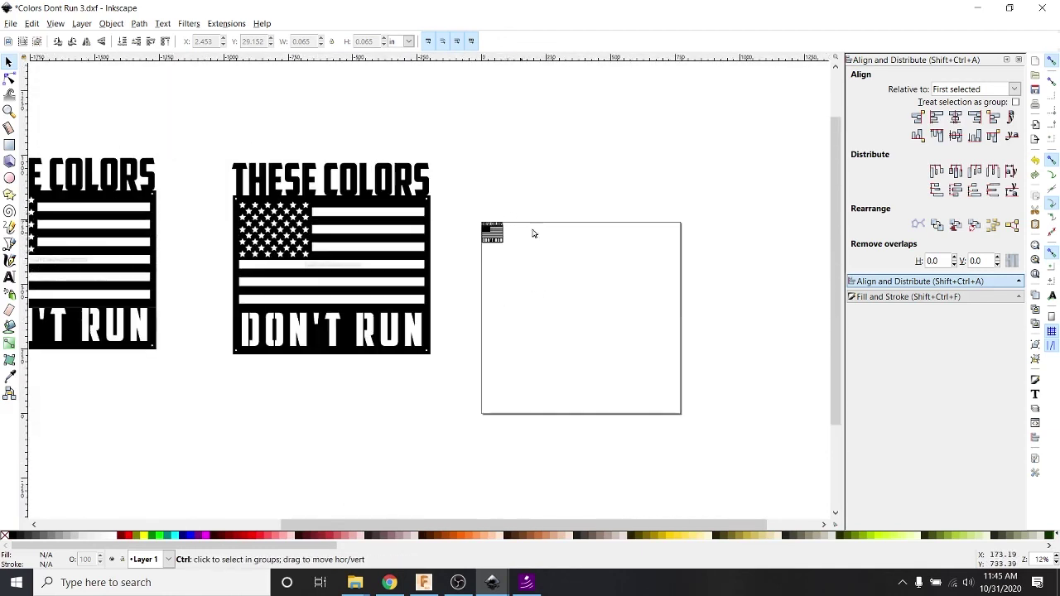
scroll(636, 270, "left", 5)
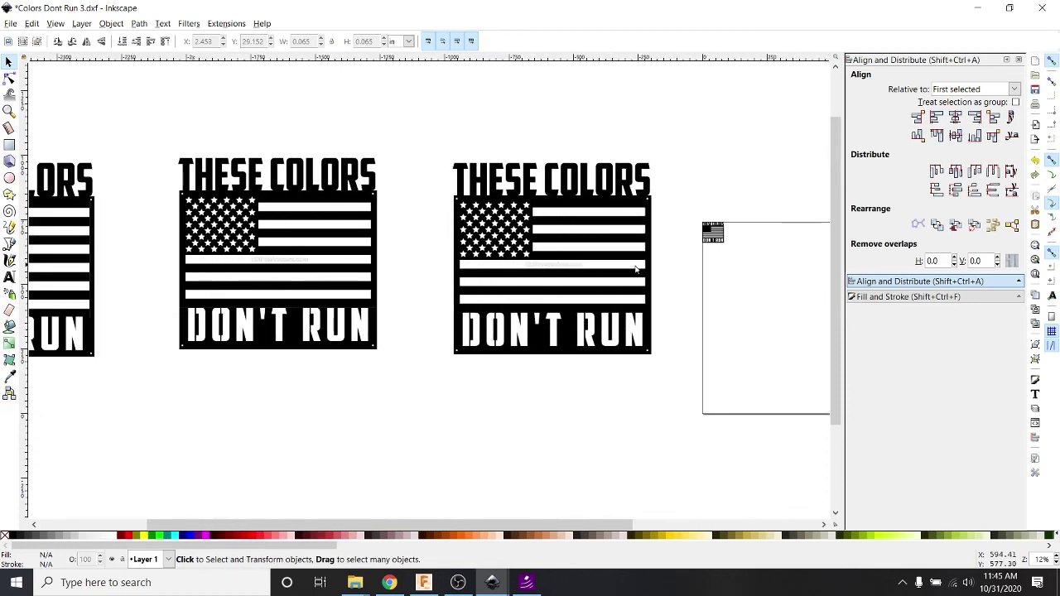
scroll(636, 270, "right", 4)
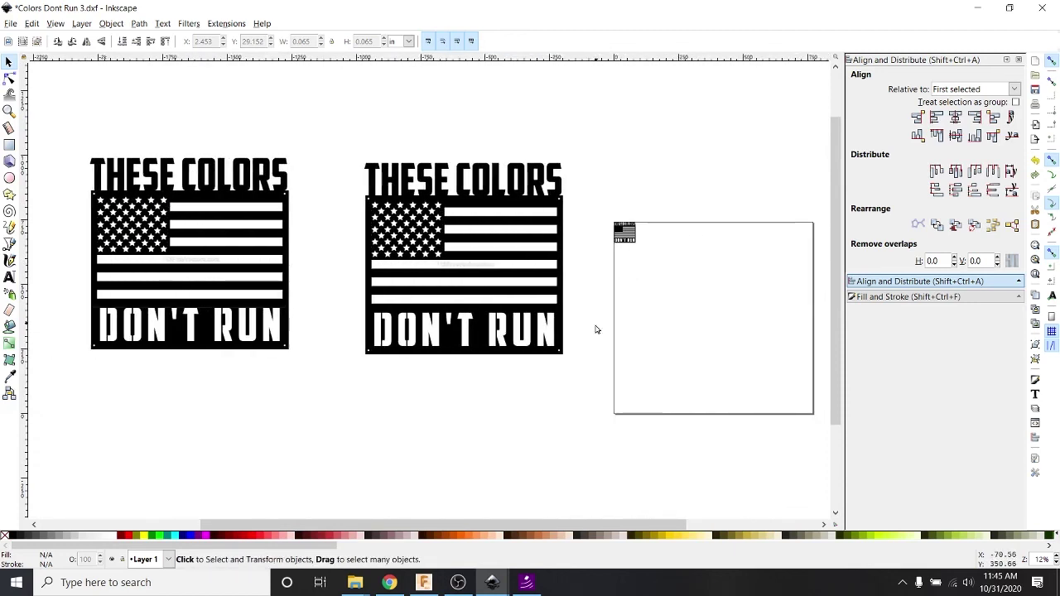